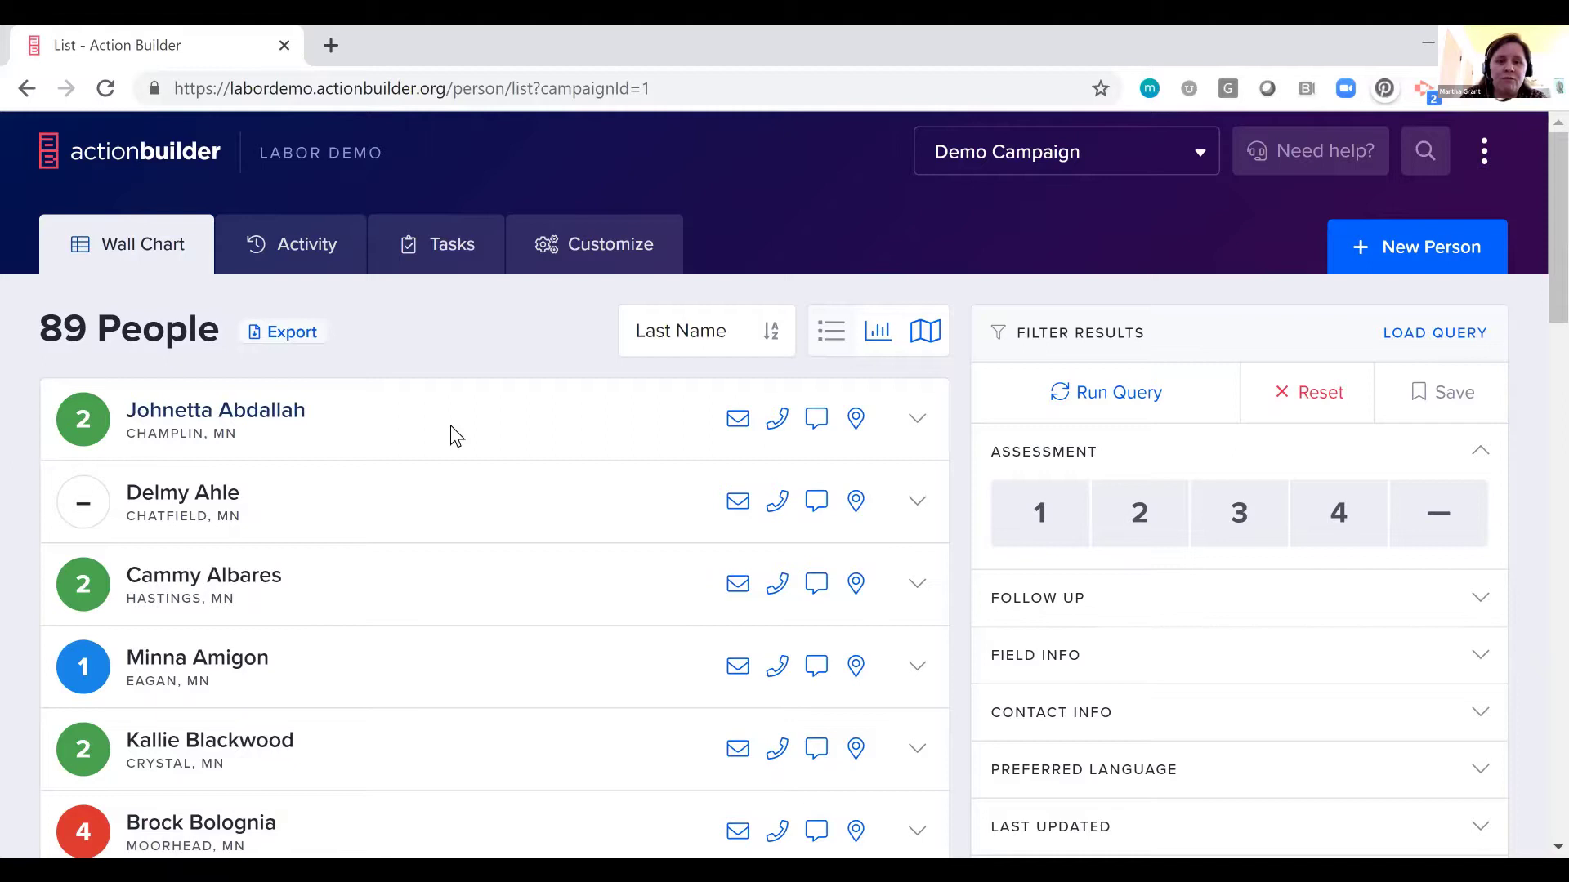
{"action": "left_click", "coordinate": [918, 419]}
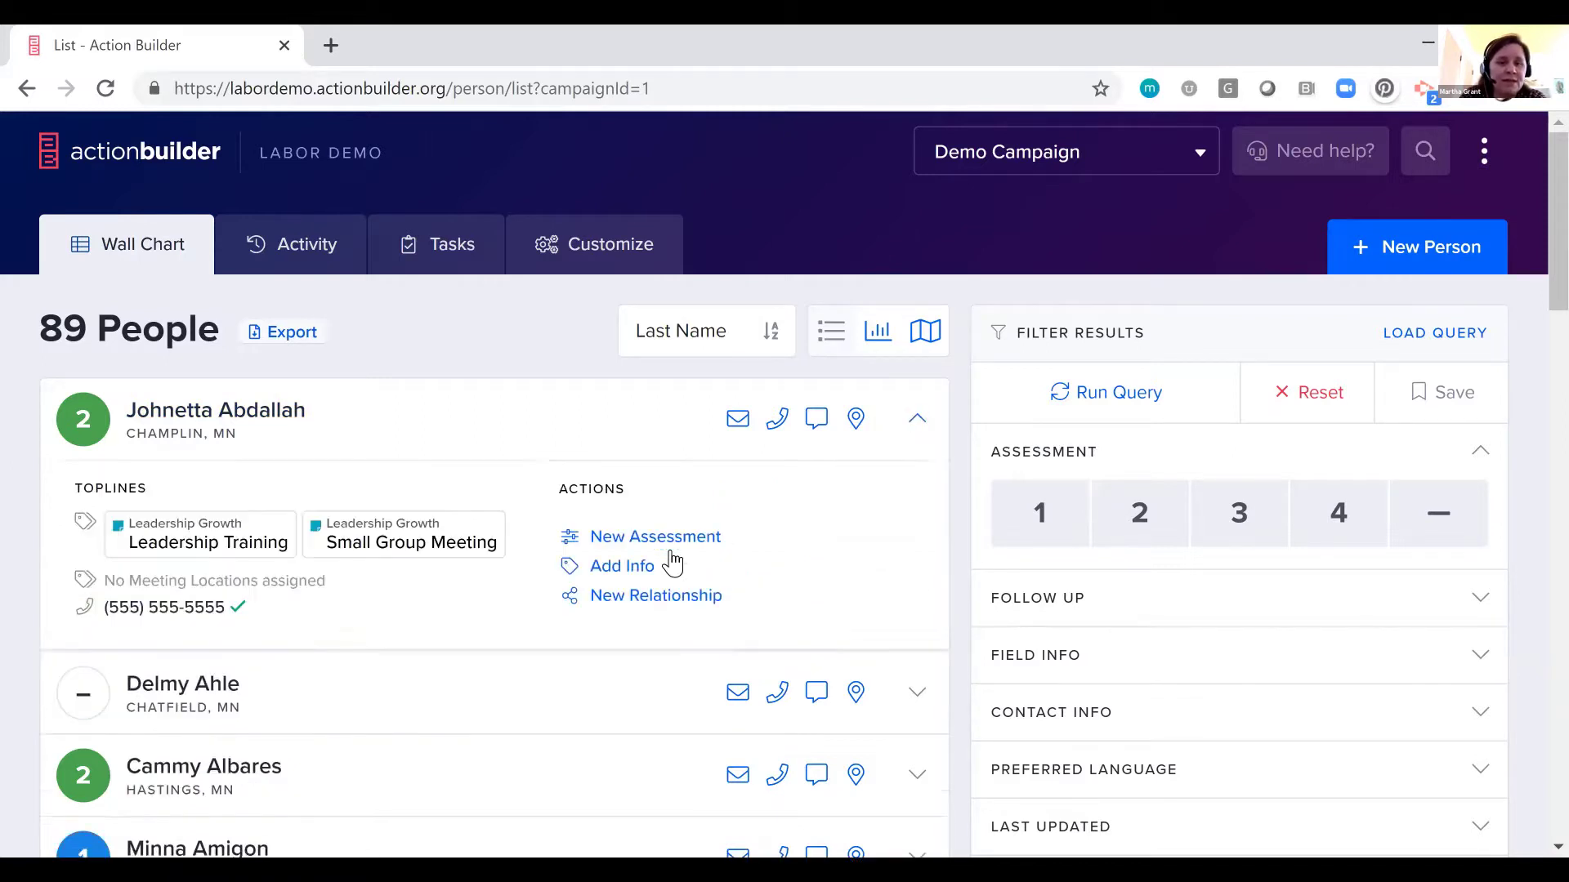
{"action": "left_click", "coordinate": [672, 539]}
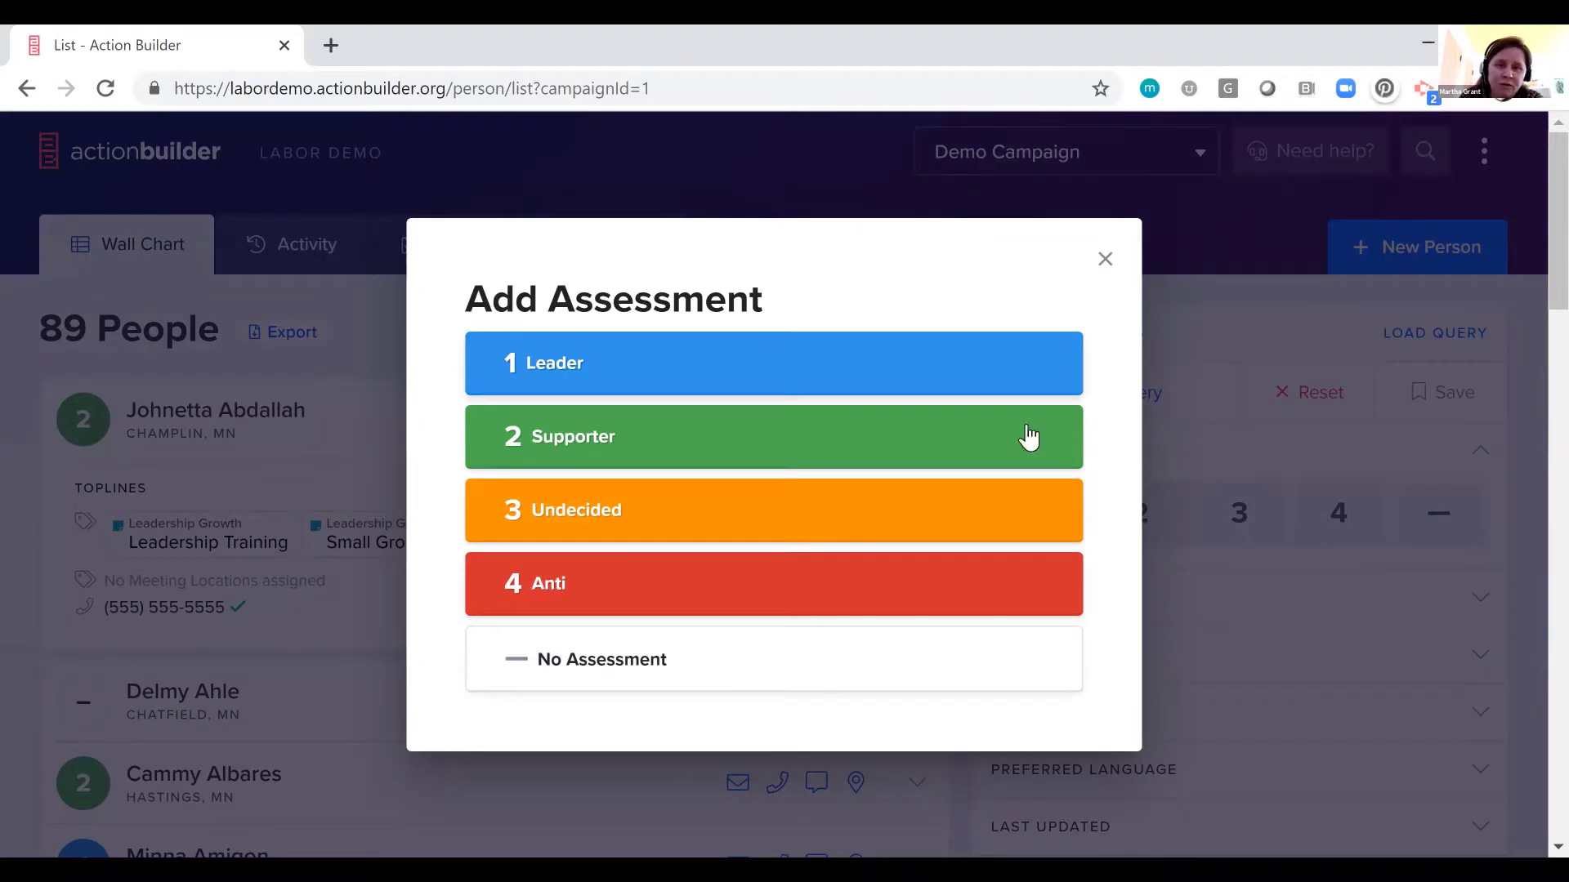
{"action": "left_click", "coordinate": [1105, 259]}
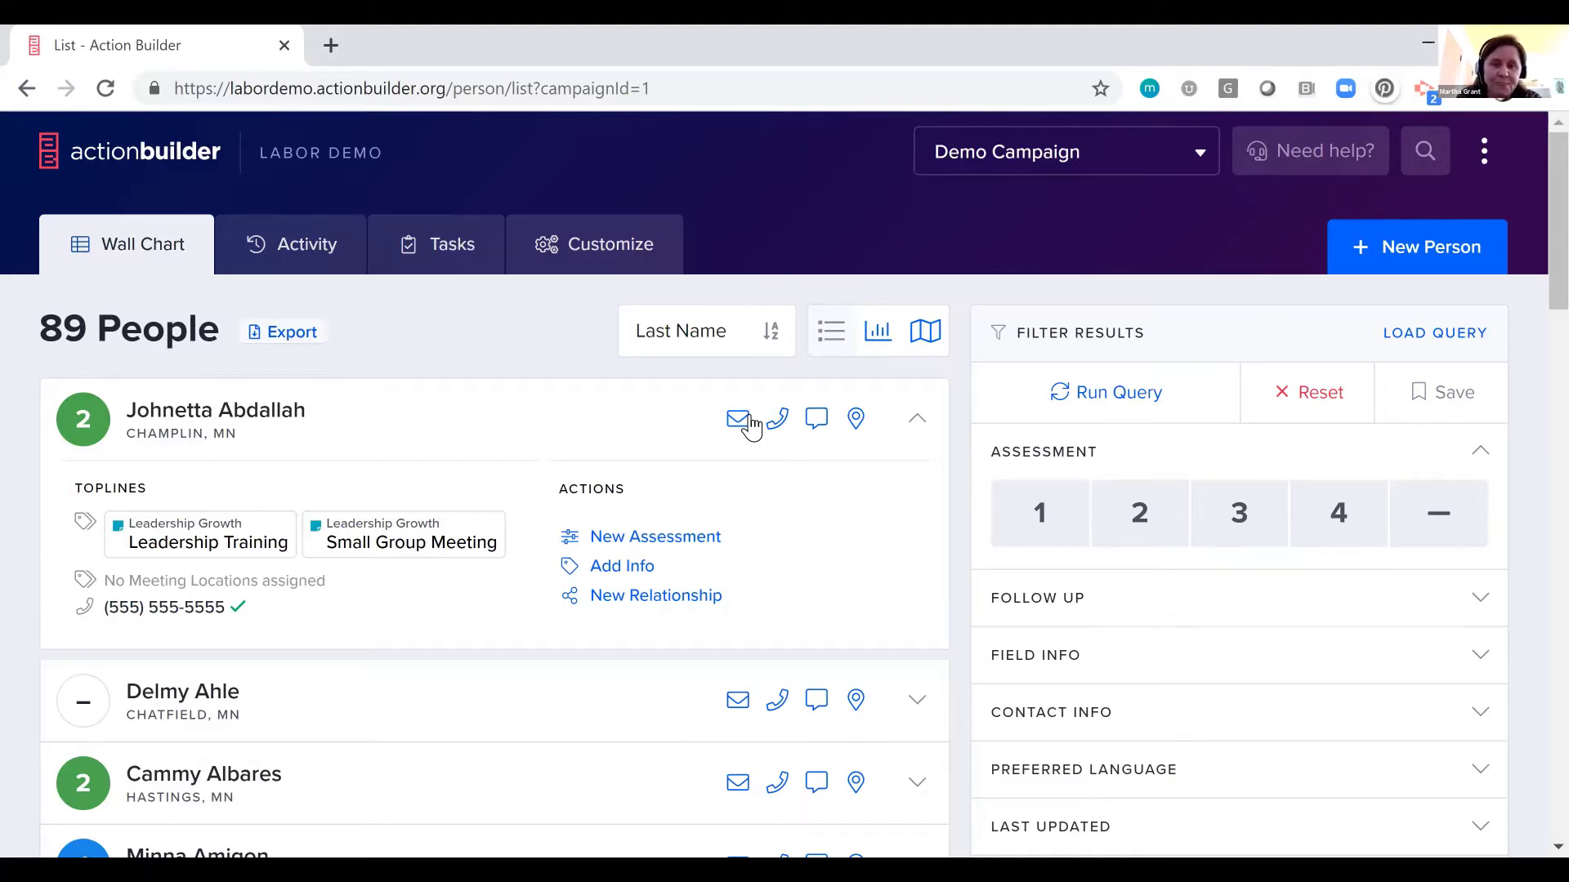
- Preview the person's email, phone, messaging and address, then switch to the 89-person wall chart
{"action": "left_click", "coordinate": [740, 423]}
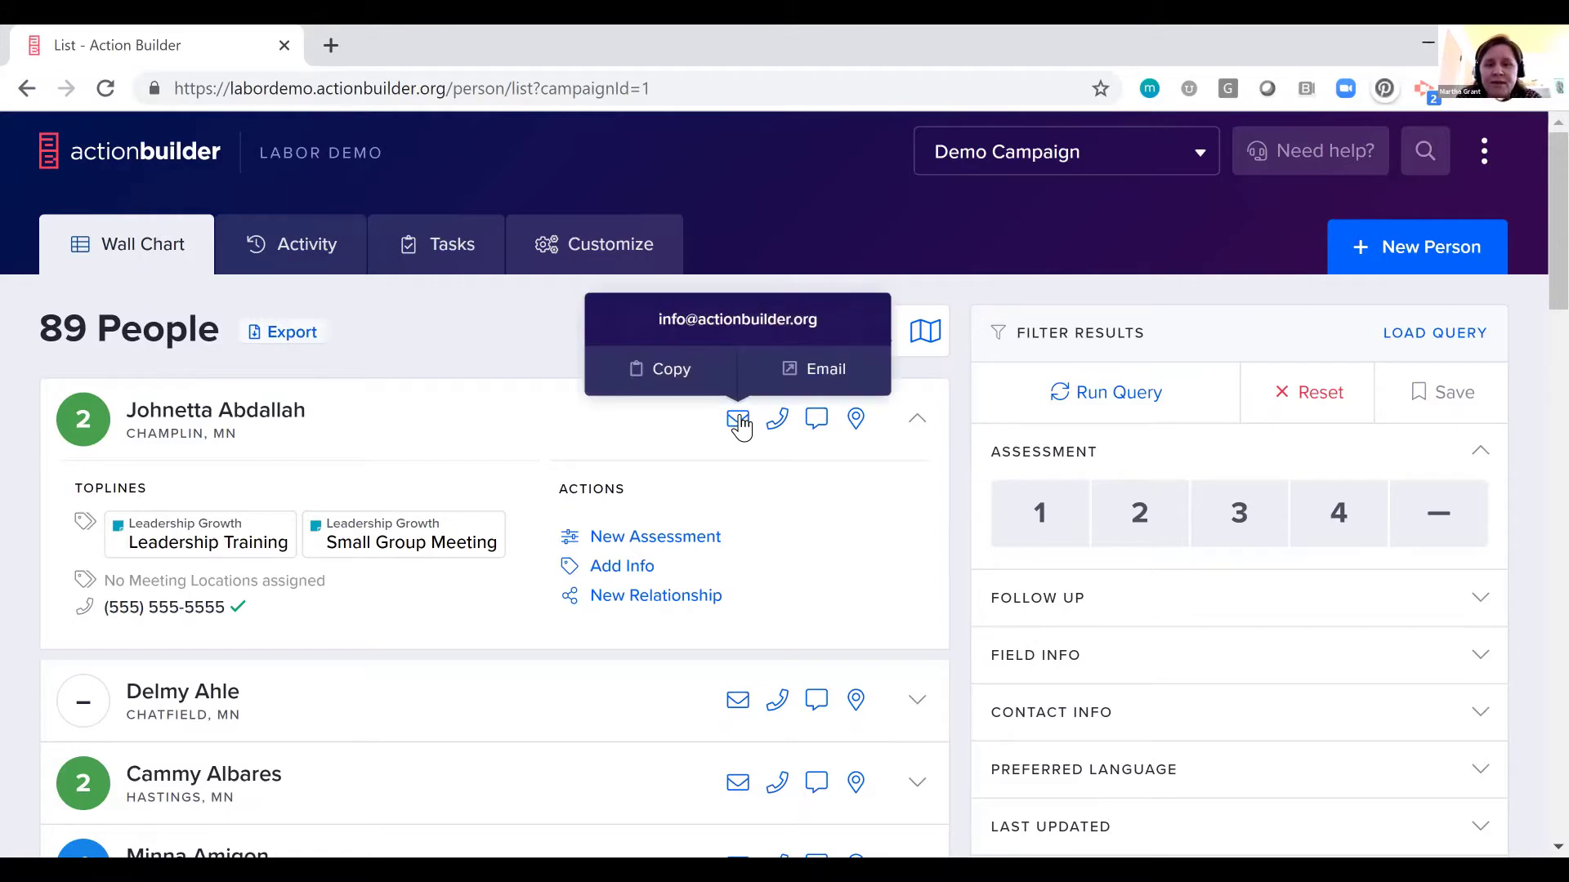
{"action": "left_click", "coordinate": [777, 422]}
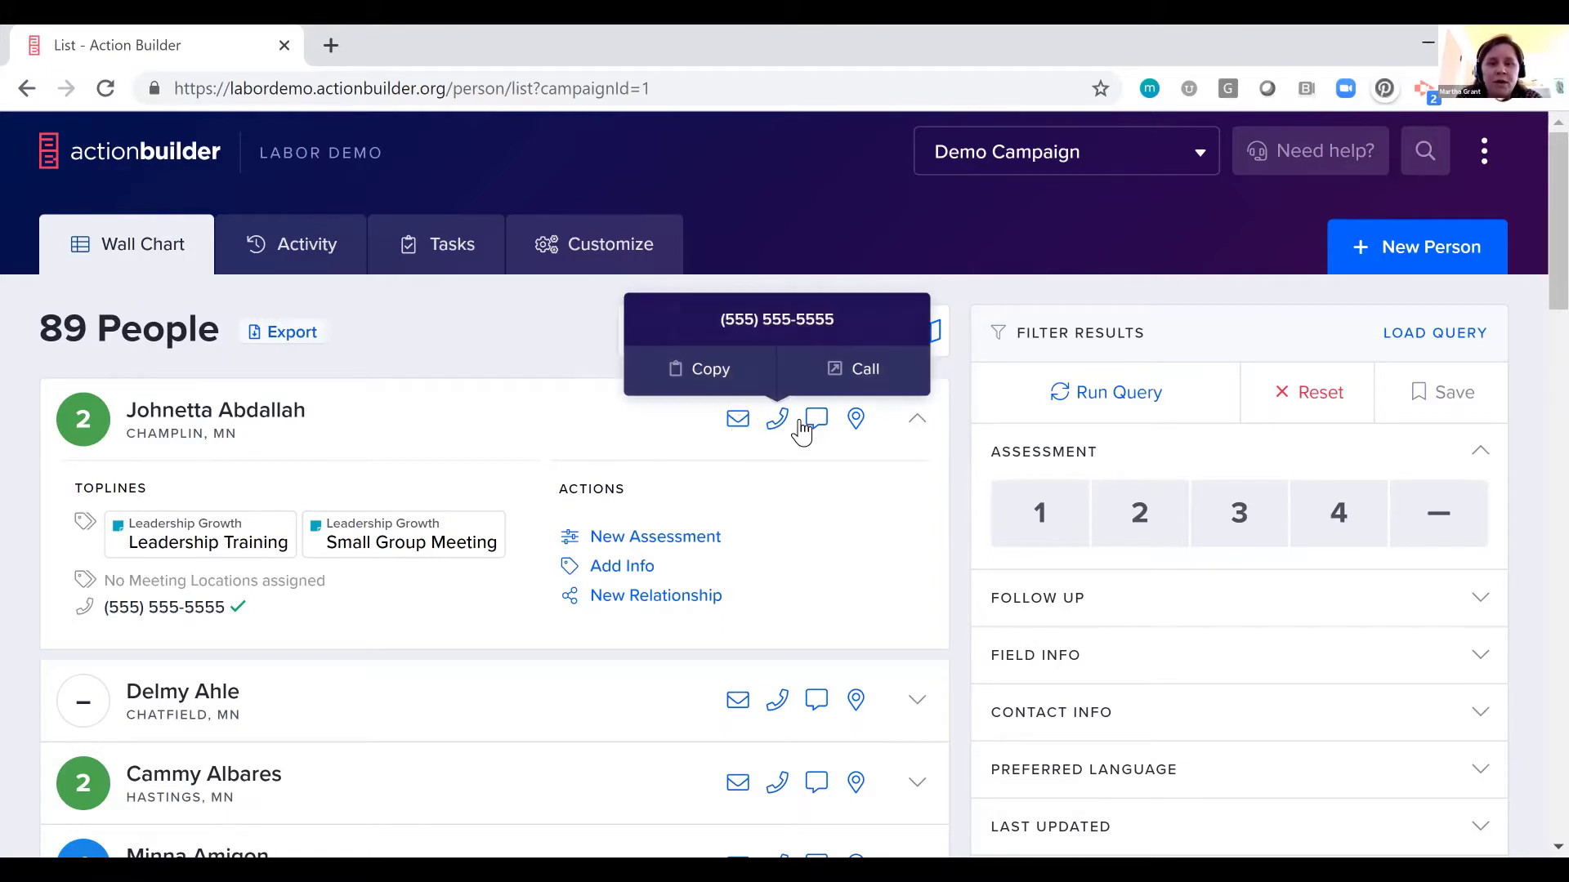
{"action": "left_click", "coordinate": [816, 422]}
{"action": "left_click", "coordinate": [856, 422]}
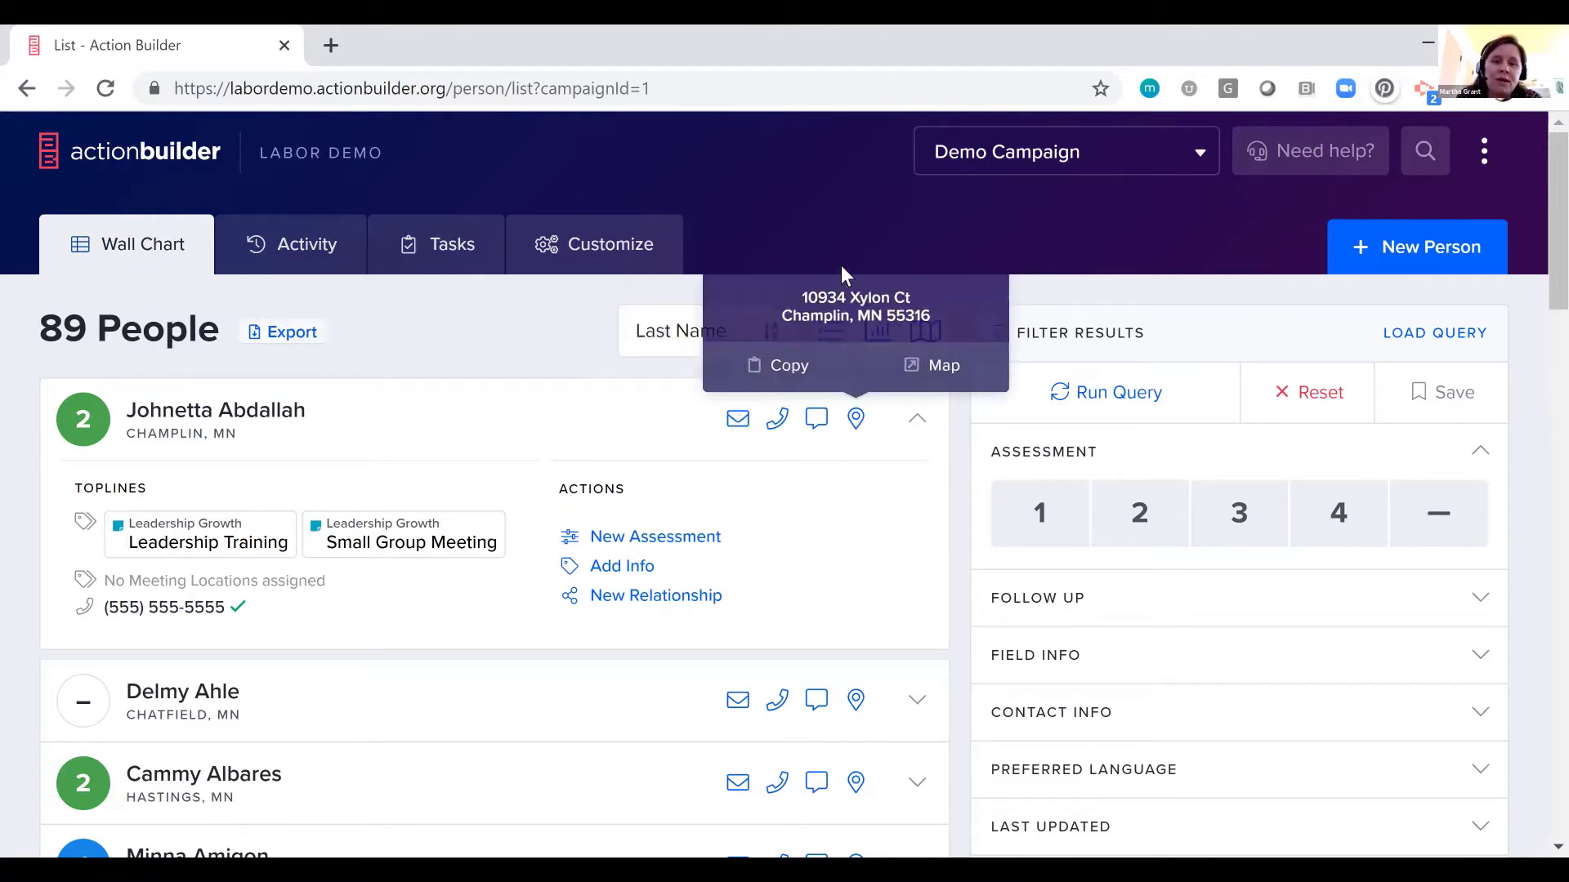
{"action": "left_click", "coordinate": [574, 302]}
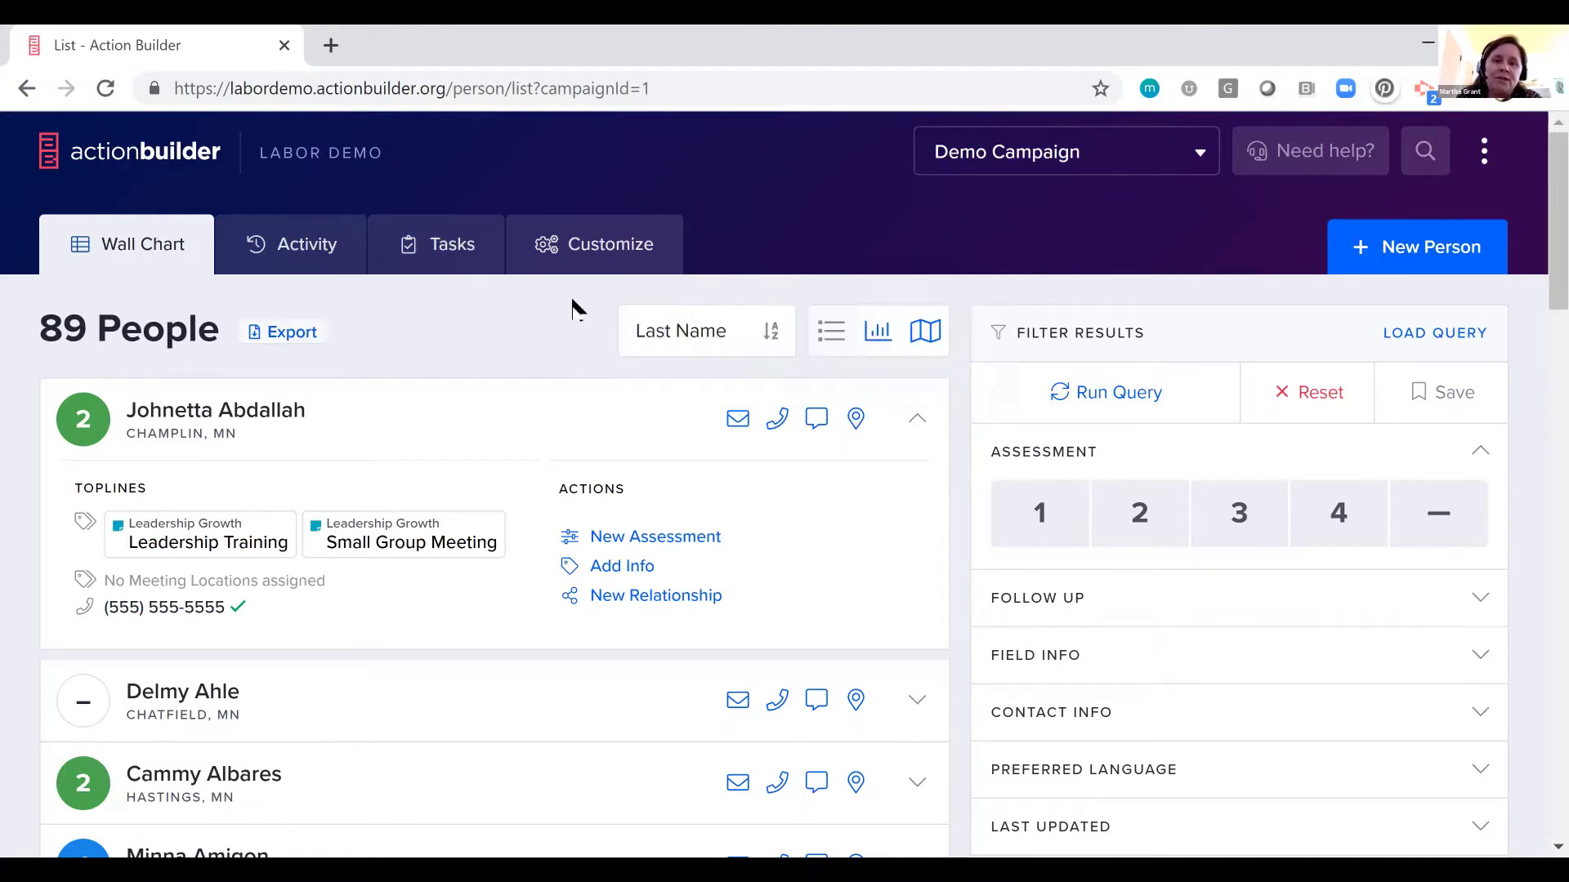
{"action": "left_click", "coordinate": [878, 333]}
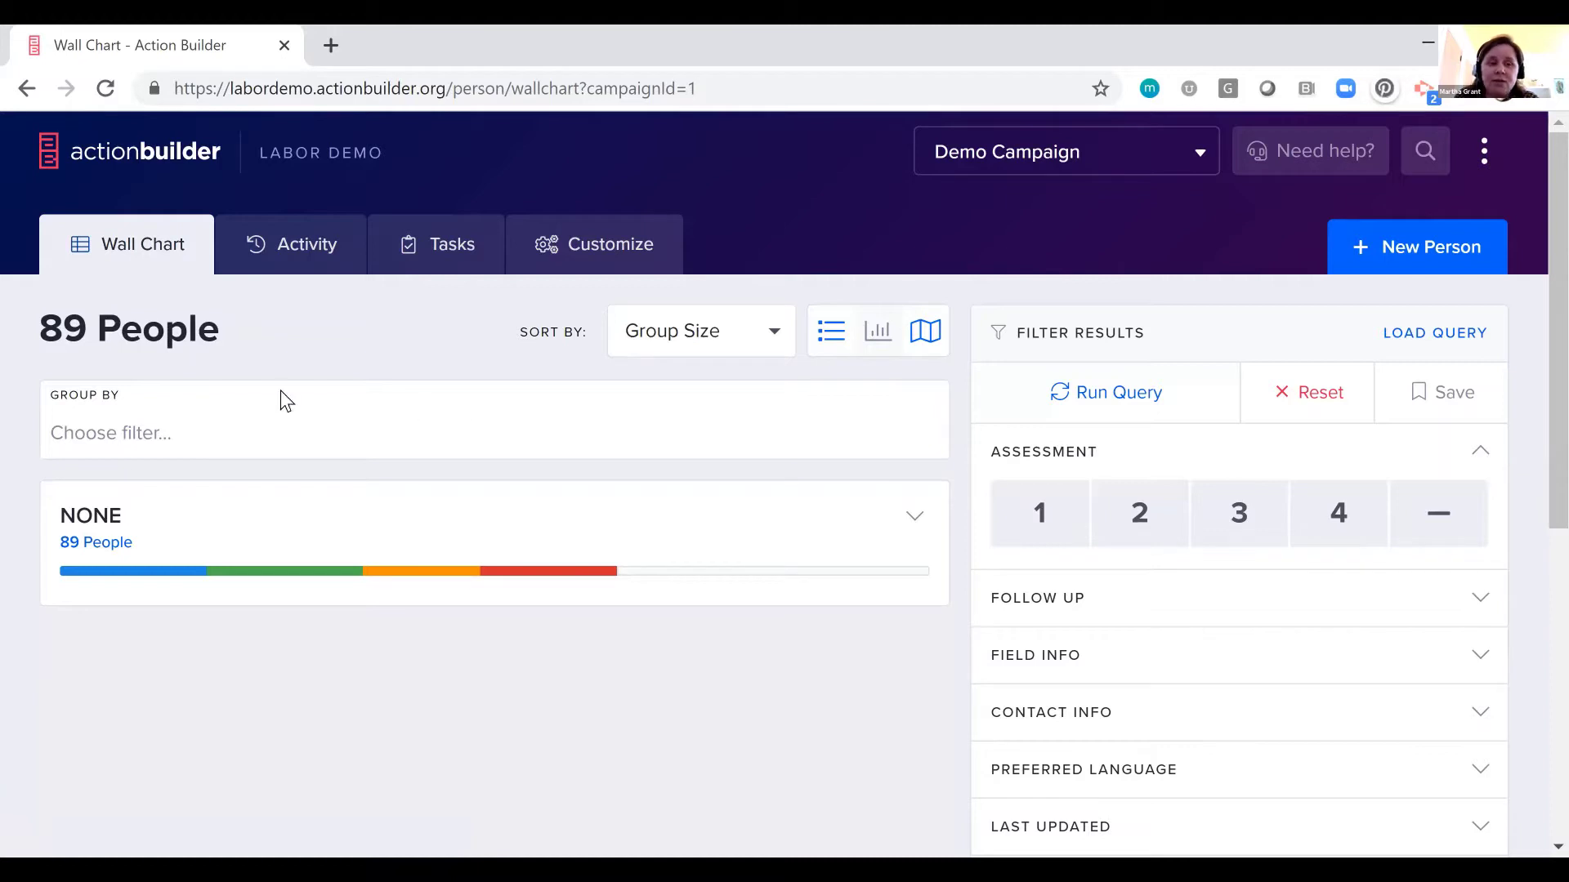
- Group the wall chart by Location > City
{"action": "left_click", "coordinate": [95, 455]}
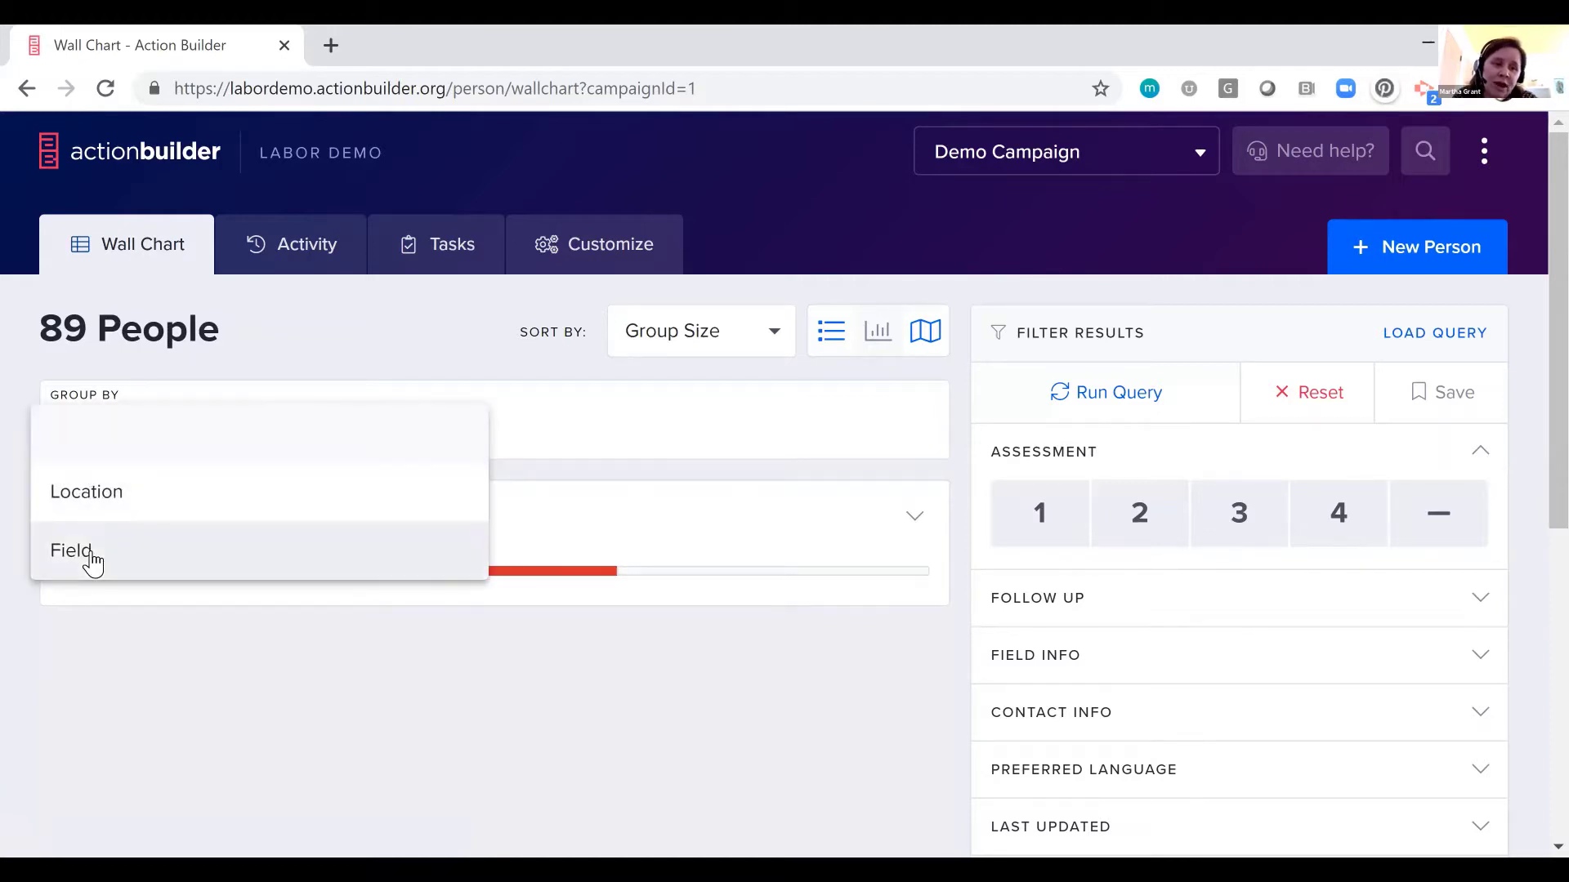
{"action": "left_click", "coordinate": [92, 492]}
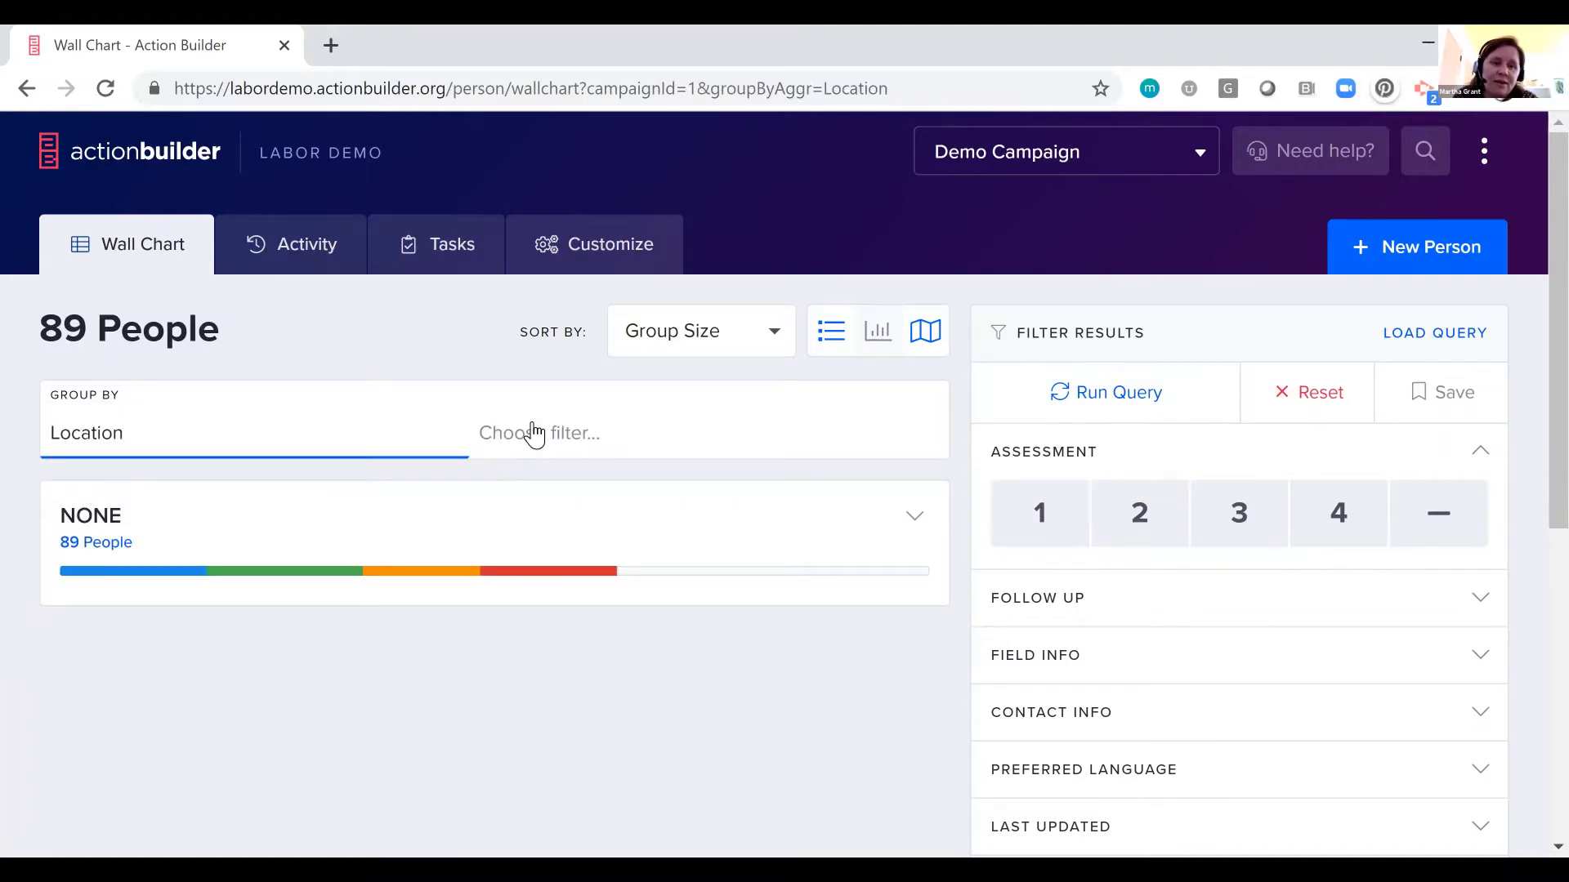
{"action": "left_click", "coordinate": [528, 434]}
{"action": "left_click", "coordinate": [519, 495]}
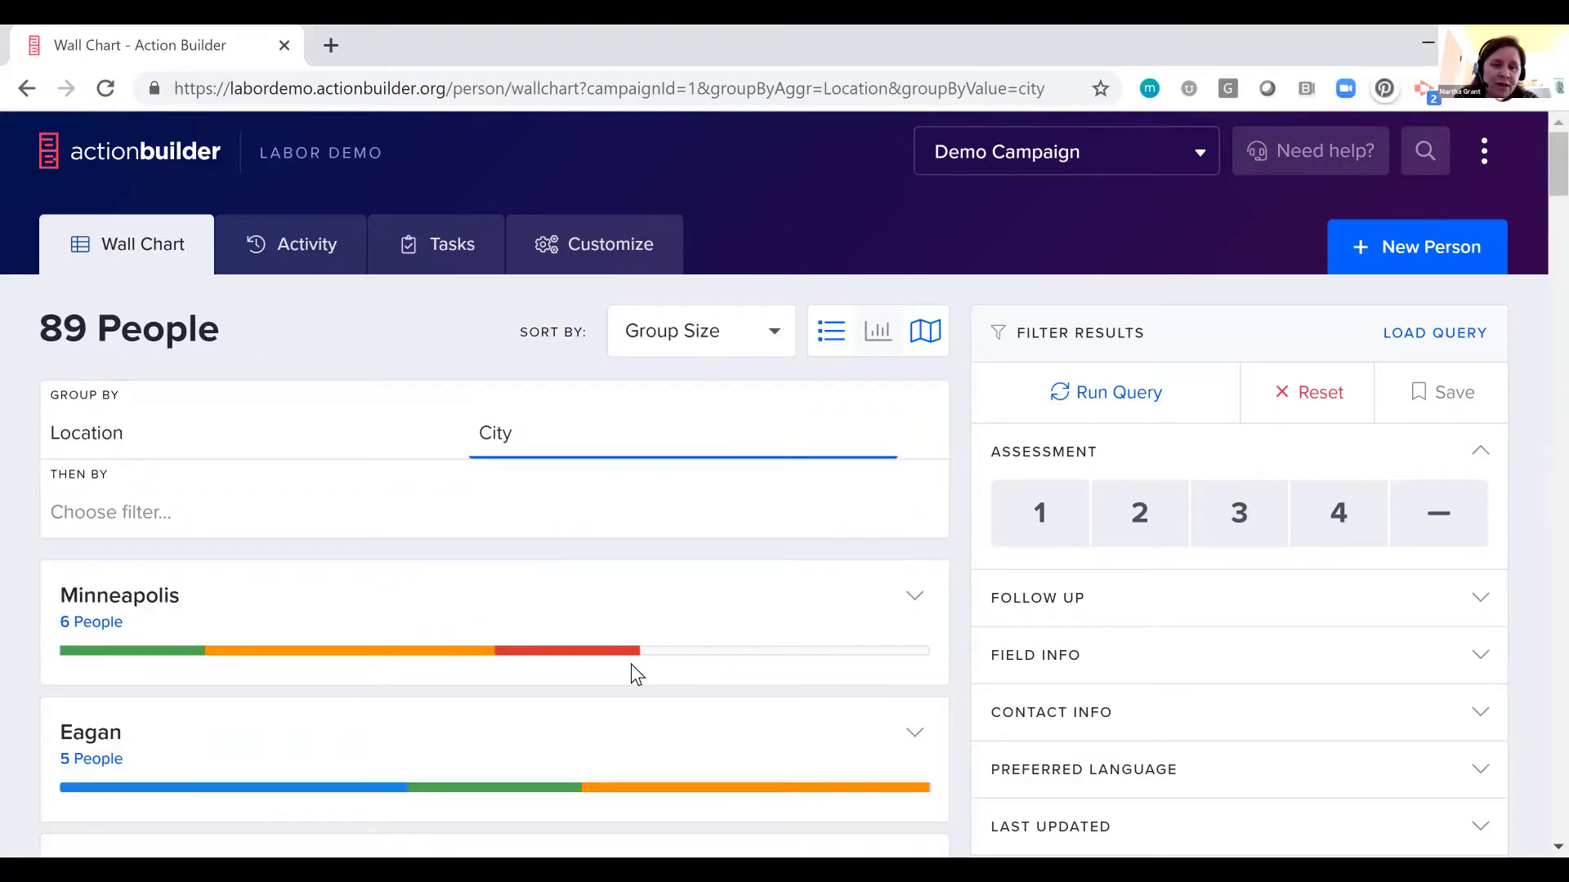
- Scroll through the city groups, from Minneapolis (6) and Eagan (5) to smaller cities
{"action": "scroll", "coordinate": [632, 666], "scroll_direction": "down", "scroll_amount": 2}
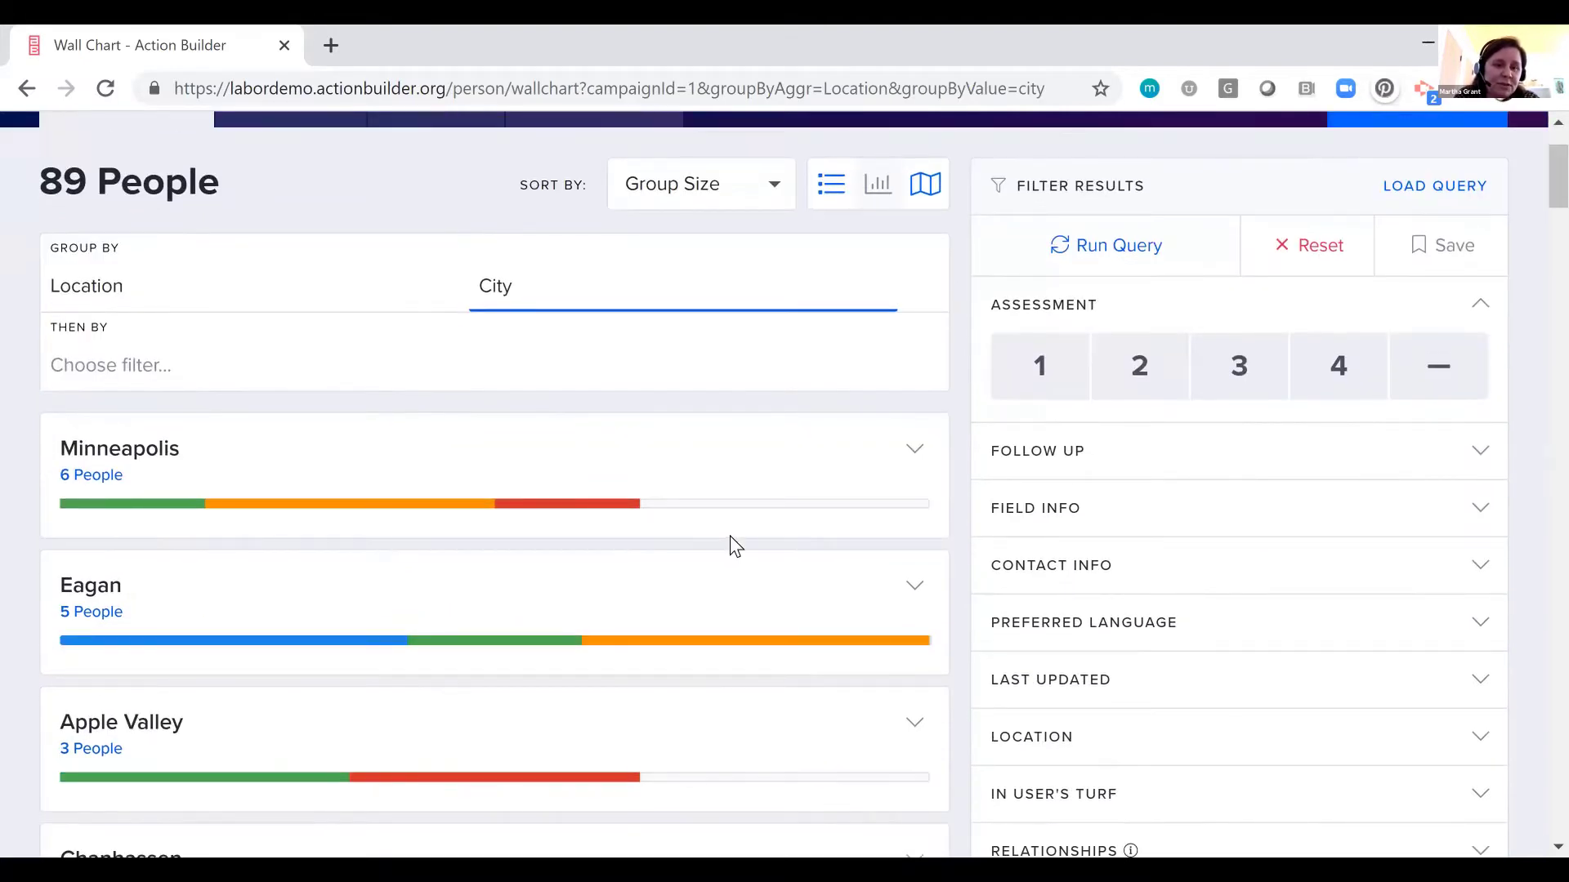
{"action": "scroll", "coordinate": [731, 539], "scroll_direction": "down", "scroll_amount": 4}
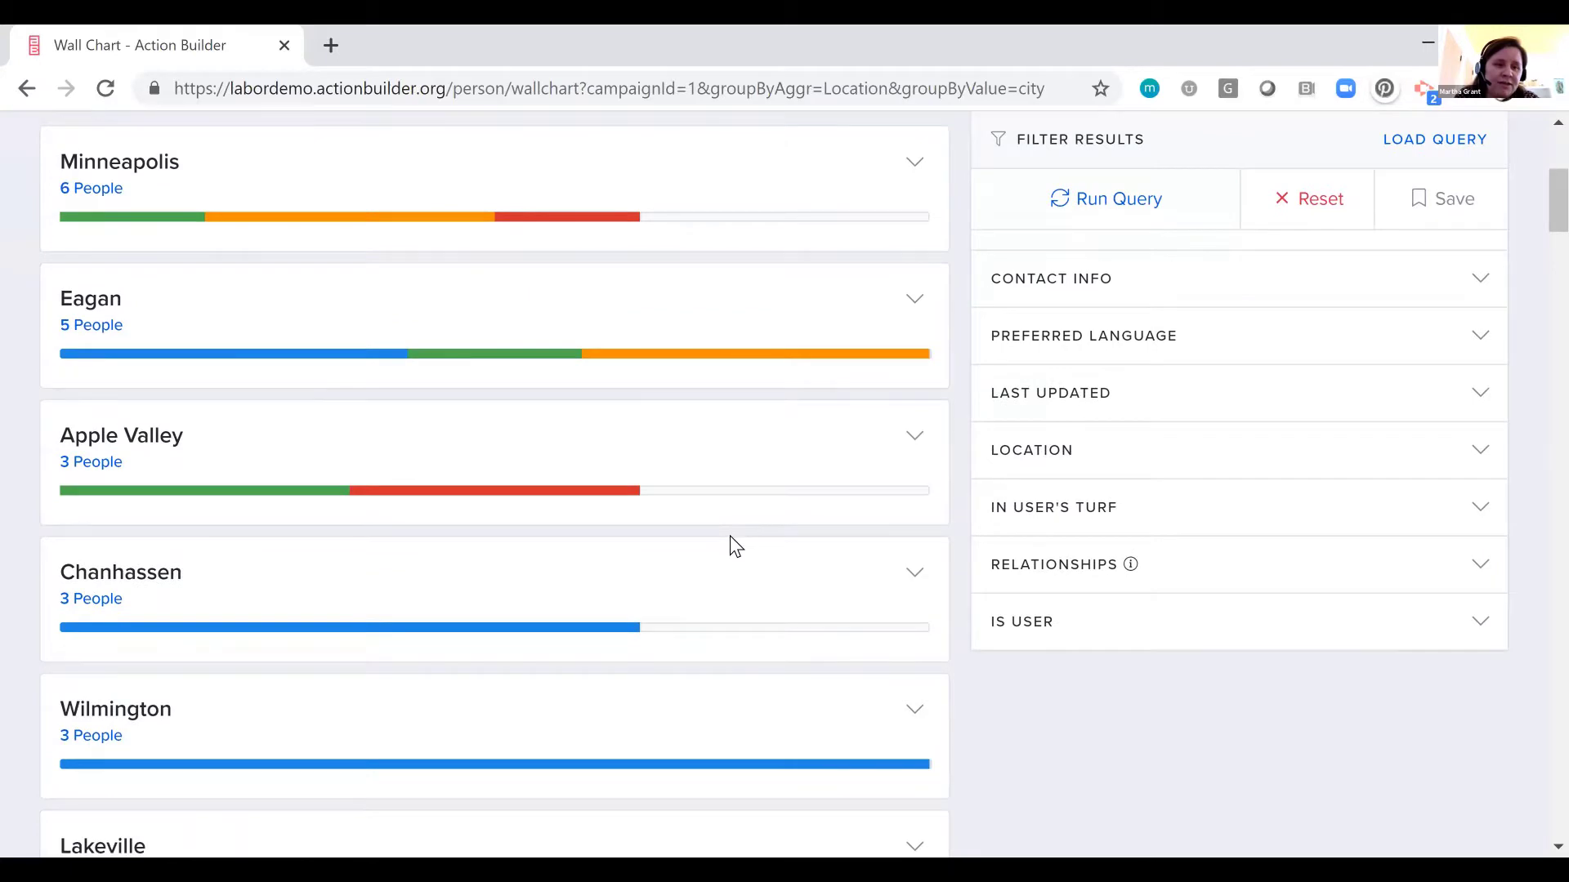
{"action": "scroll", "coordinate": [729, 539], "scroll_direction": "down", "scroll_amount": 5}
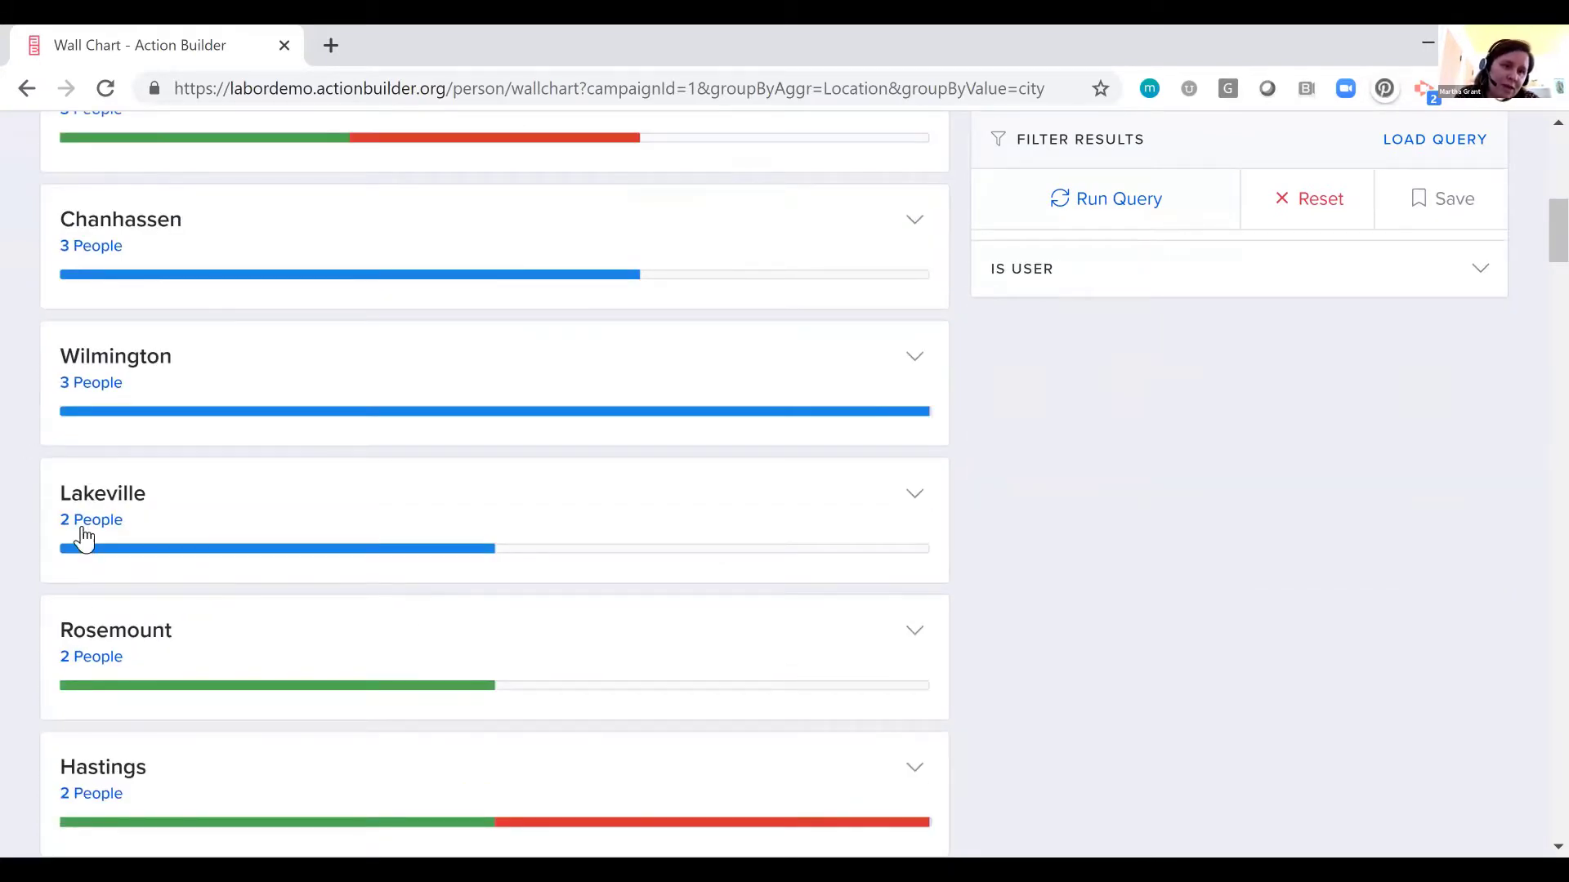
{"action": "scroll", "coordinate": [531, 577], "scroll_direction": "down", "scroll_amount": 6}
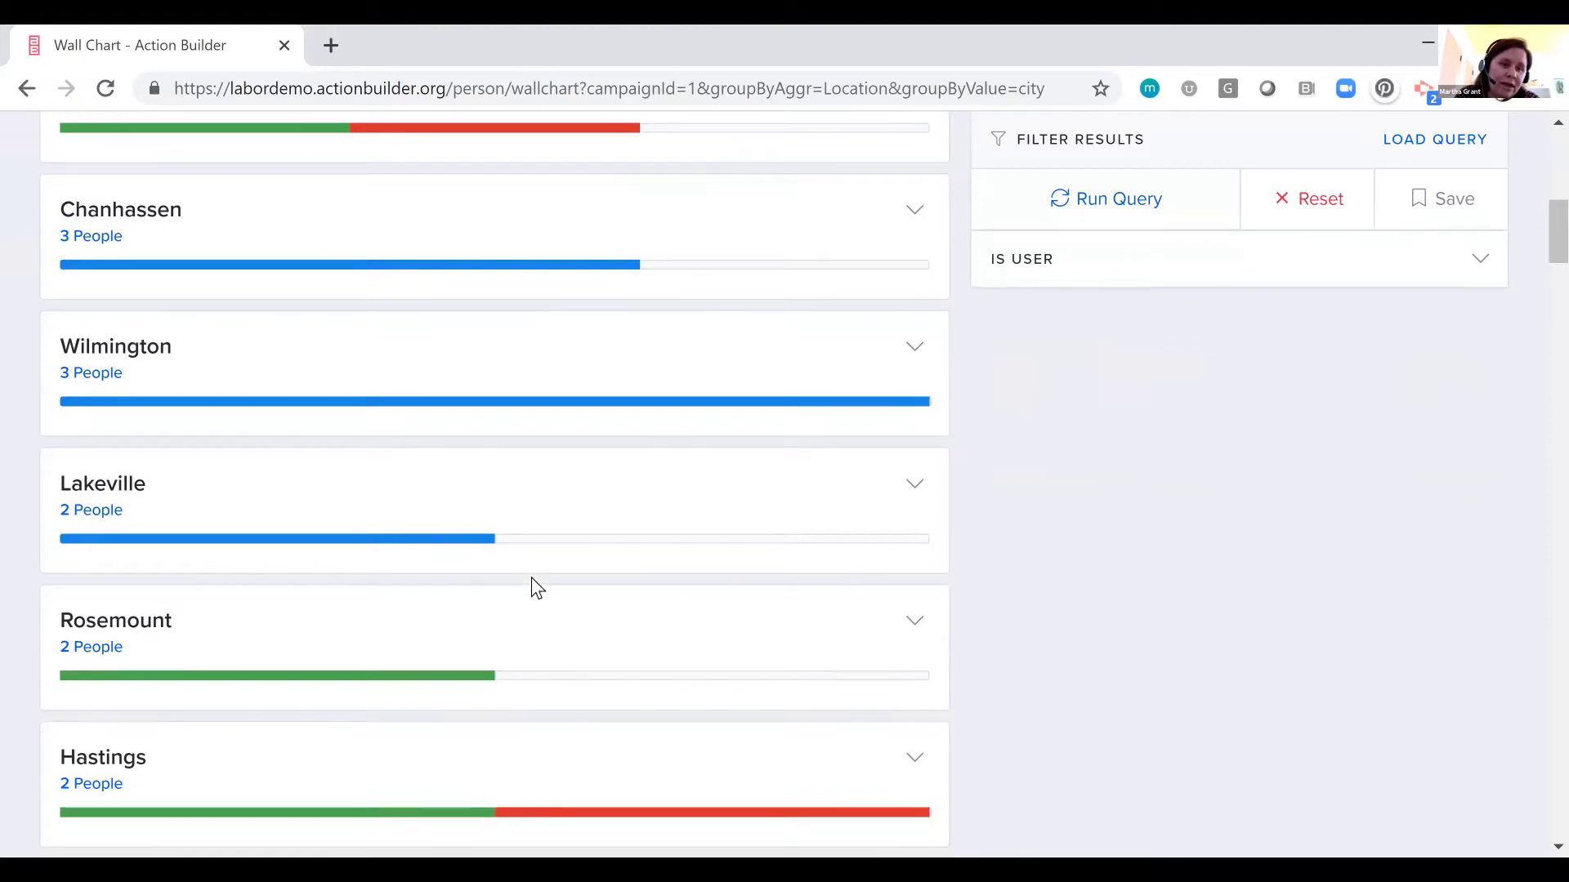
{"action": "scroll", "coordinate": [531, 577], "scroll_direction": "down", "scroll_amount": 1}
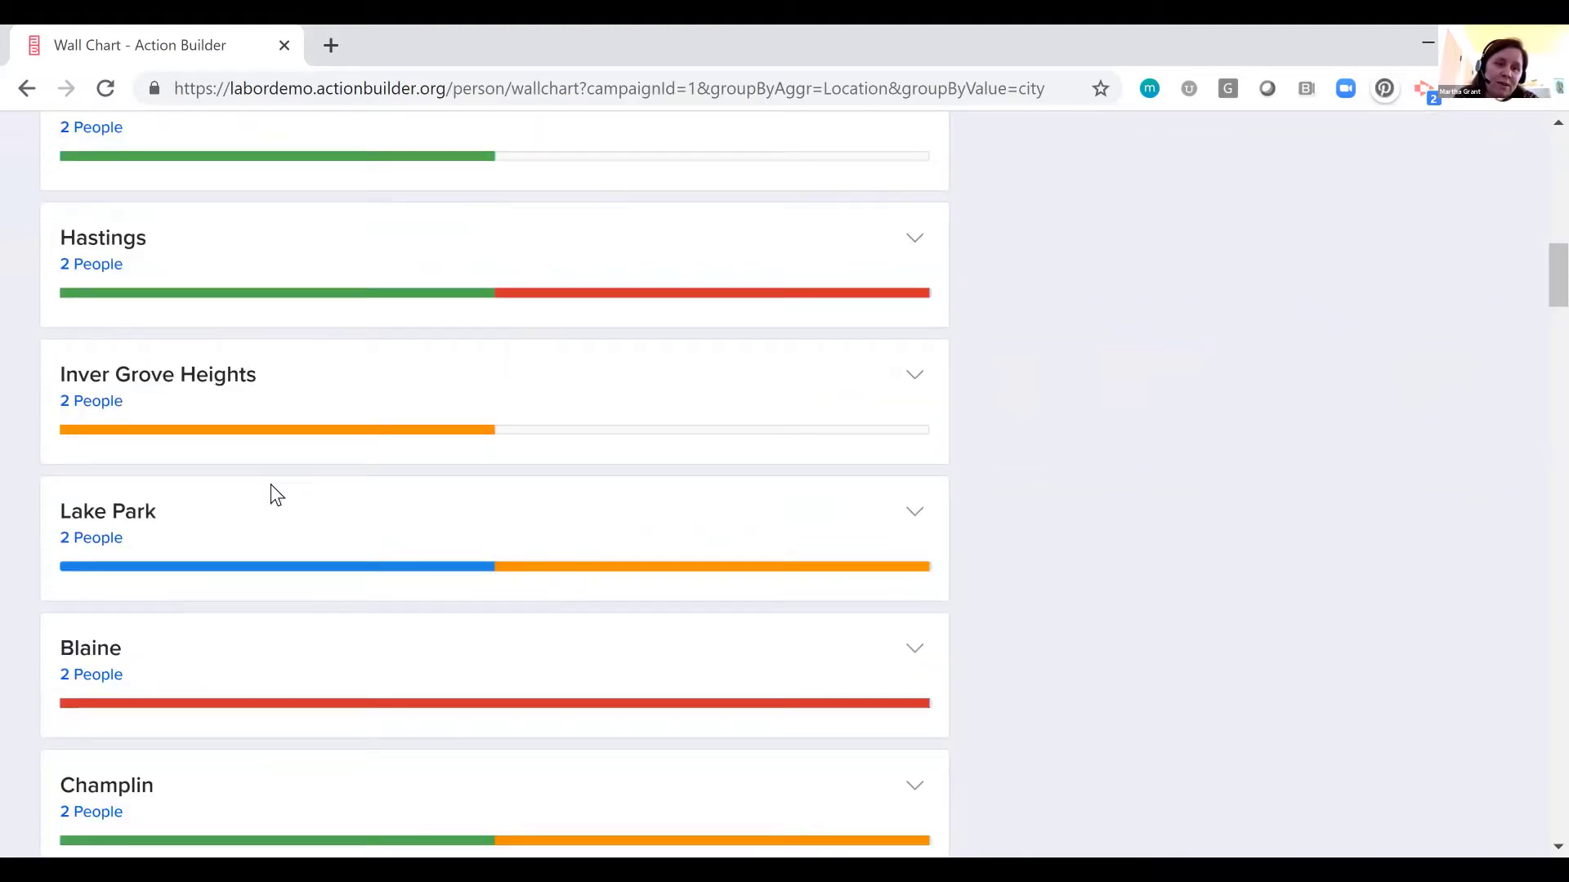
{"action": "scroll", "coordinate": [415, 482], "scroll_direction": "down", "scroll_amount": 2}
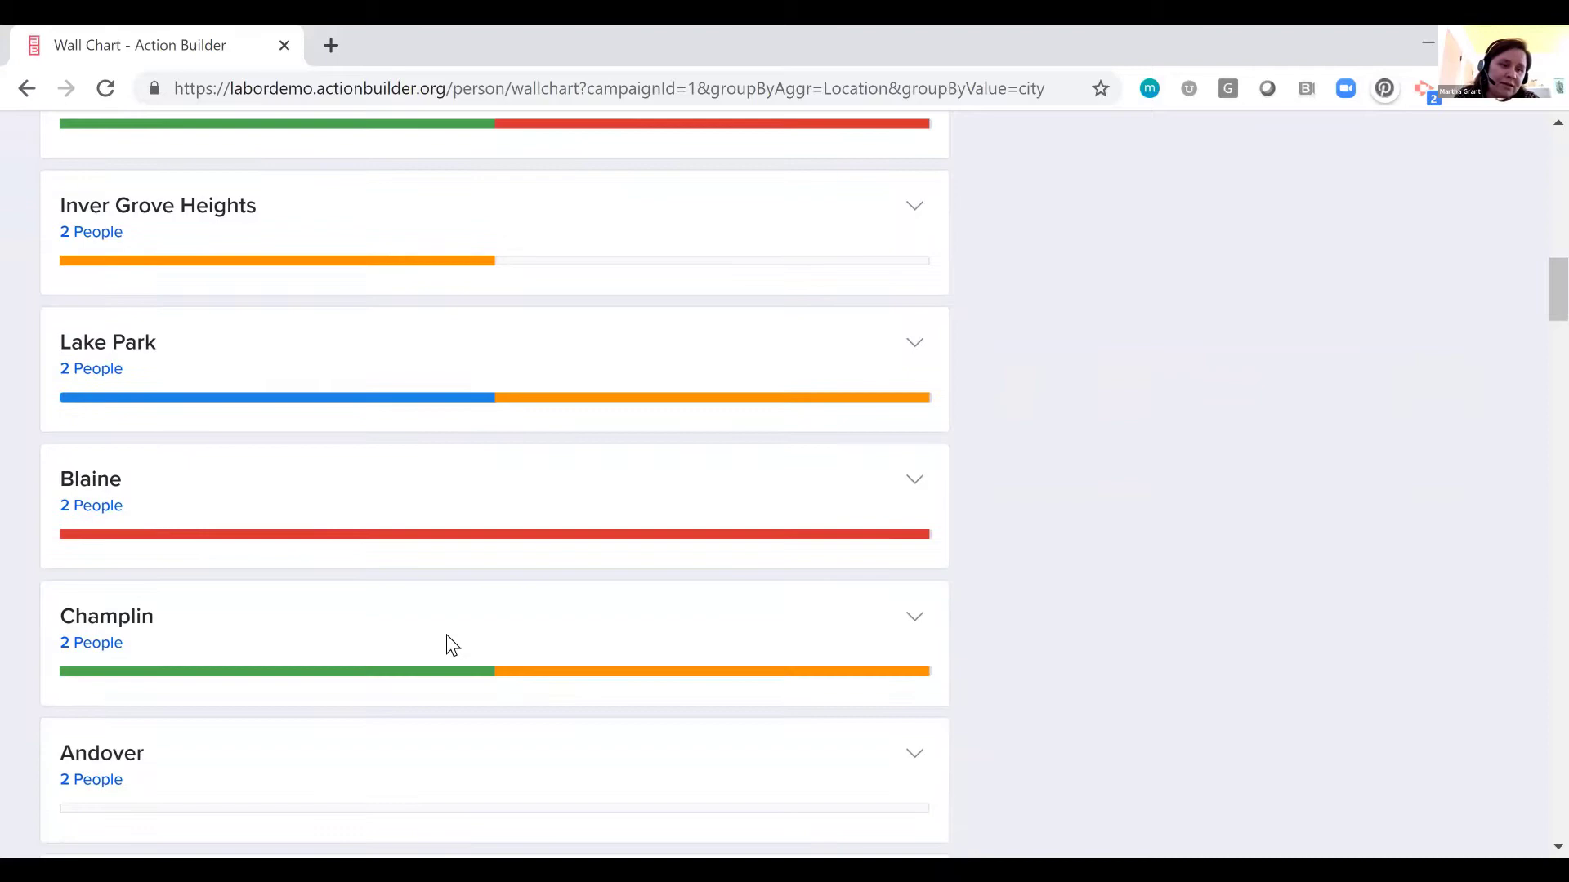
{"action": "scroll", "coordinate": [433, 490], "scroll_direction": "down", "scroll_amount": 4}
{"action": "scroll", "coordinate": [571, 506], "scroll_direction": "up", "scroll_amount": 14}
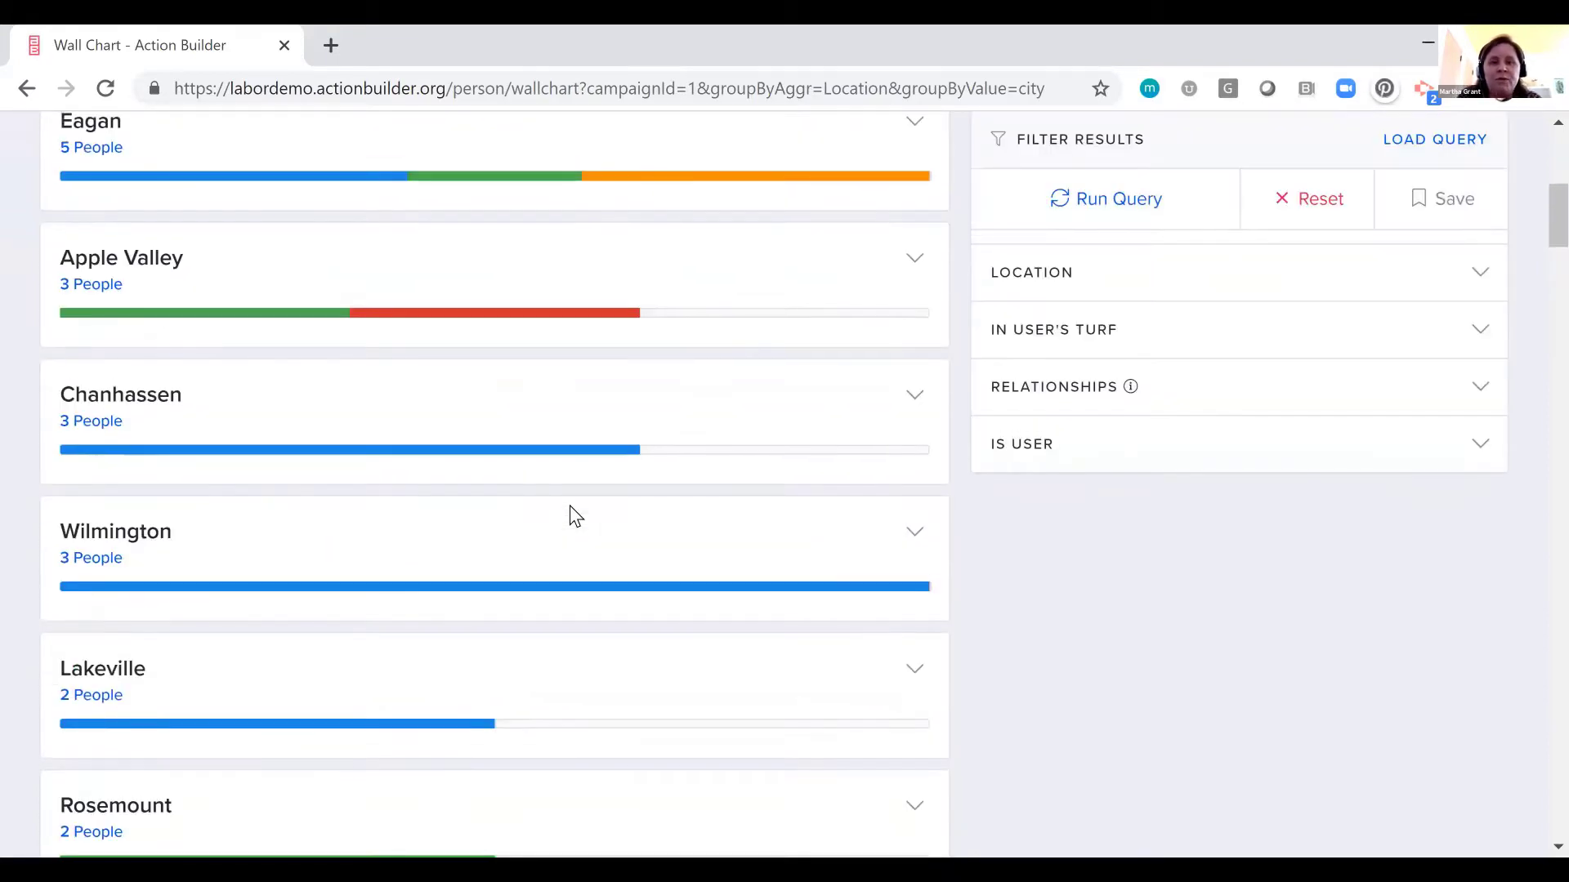
{"action": "scroll", "coordinate": [571, 505], "scroll_direction": "up", "scroll_amount": 8}
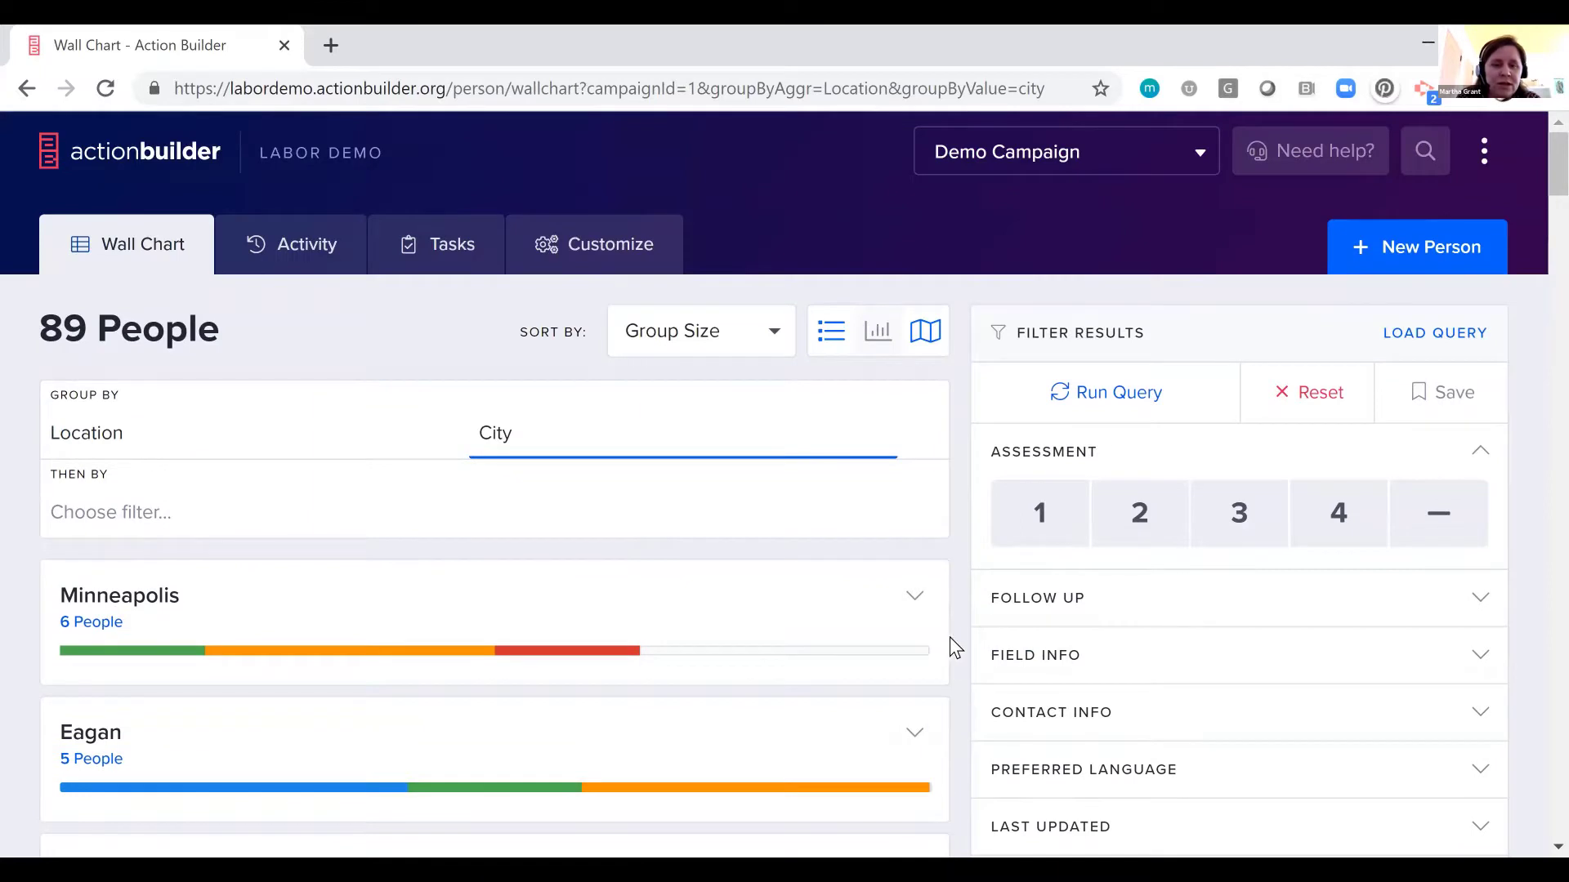
- Expand the Minneapolis group and view its level 4, level 2 and all-six people lists
{"action": "left_click", "coordinate": [914, 594]}
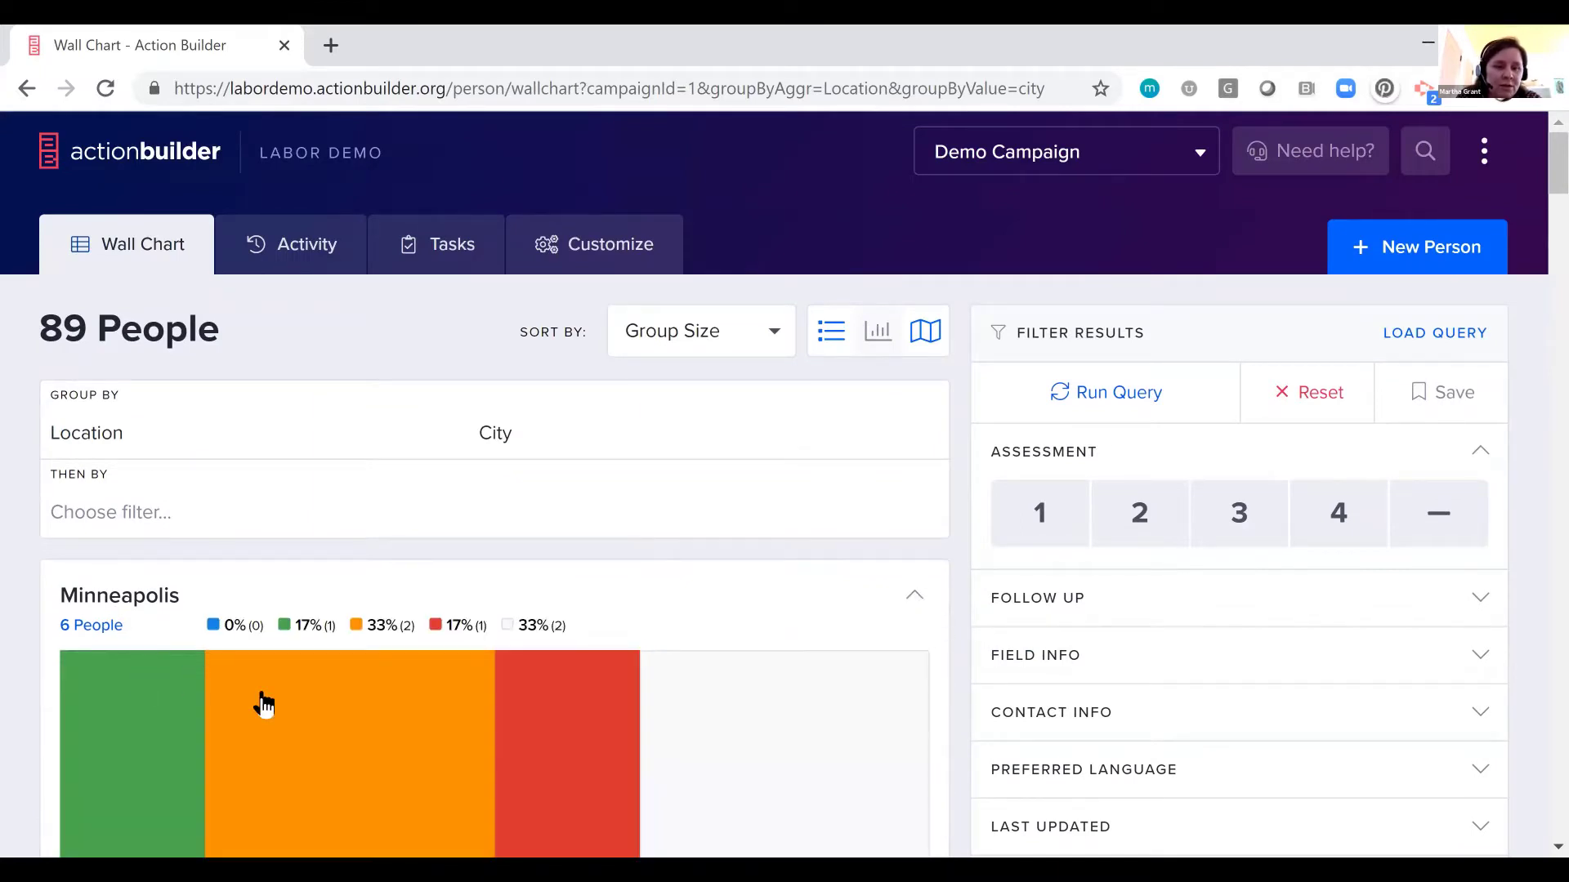
{"action": "left_click", "coordinate": [547, 717]}
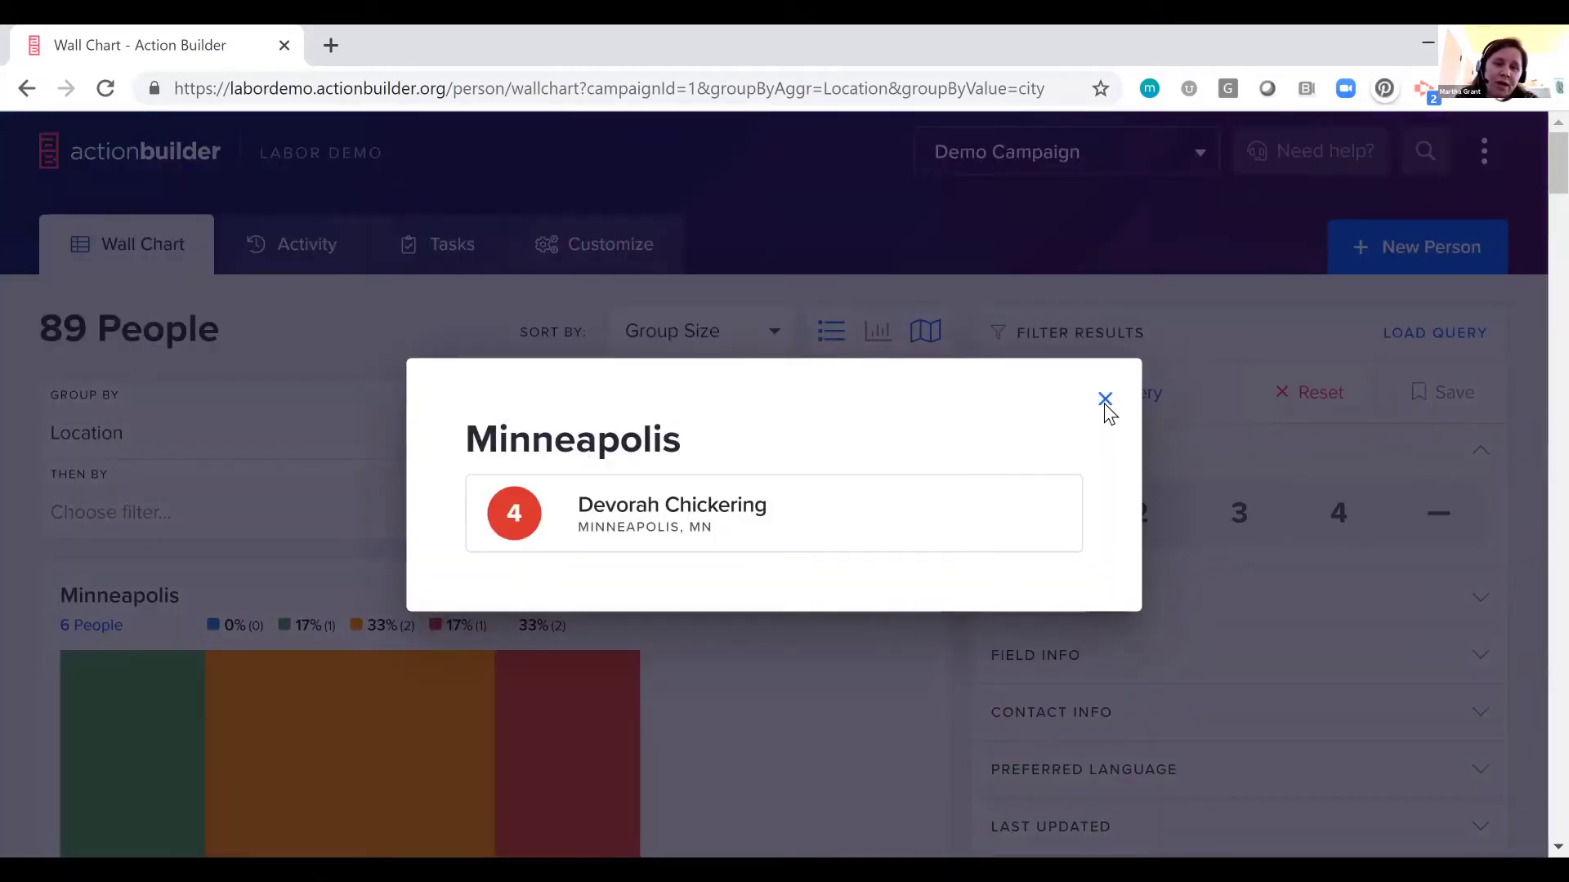
{"action": "left_click", "coordinate": [142, 764]}
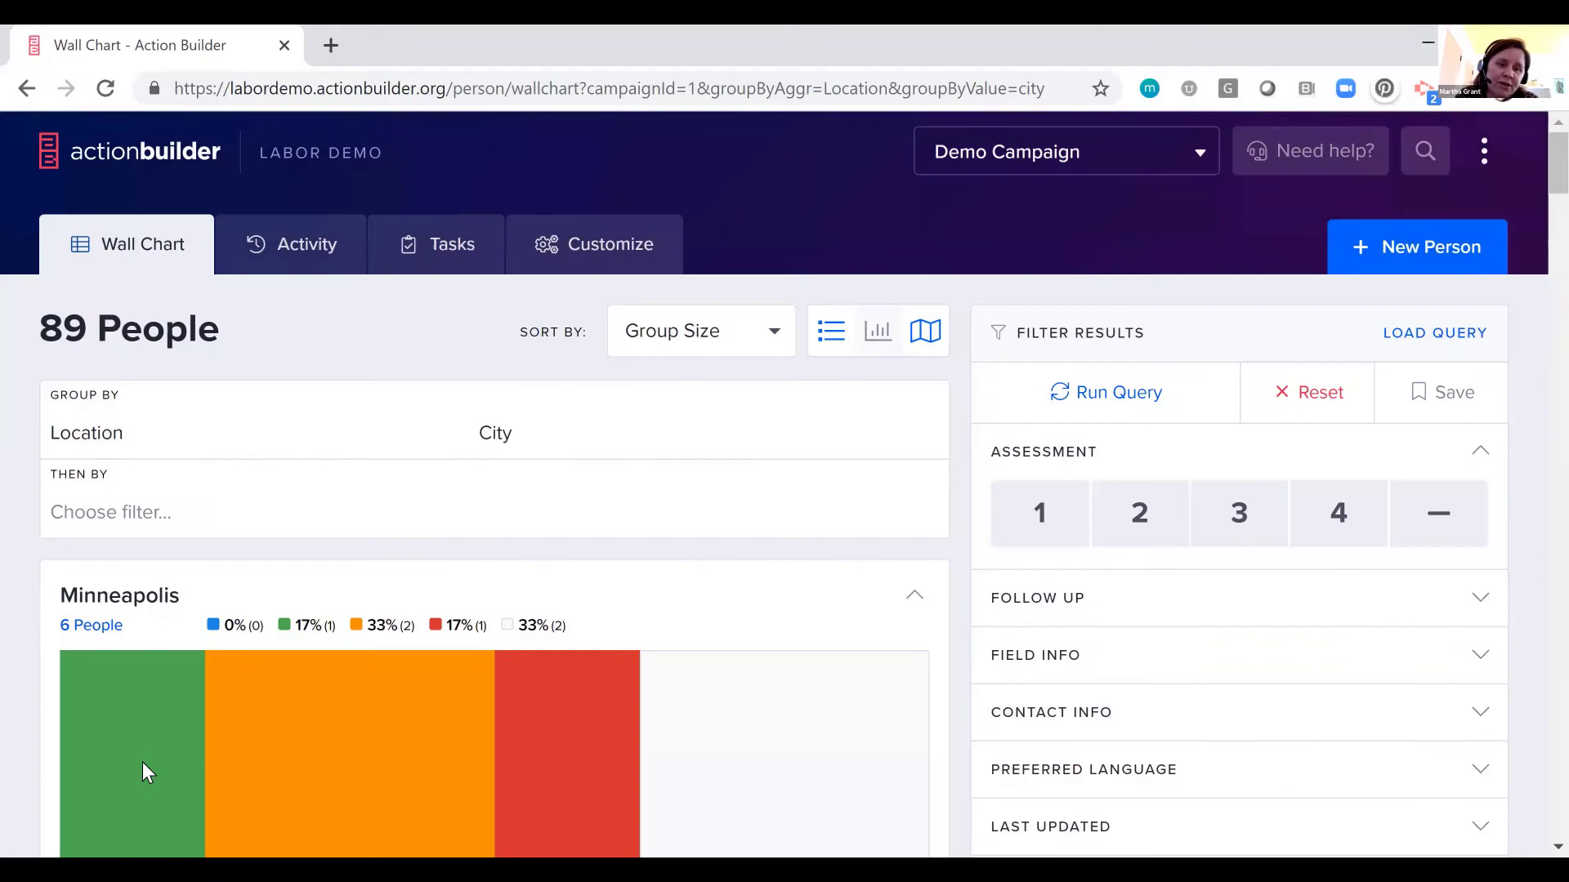
{"action": "left_click", "coordinate": [142, 762]}
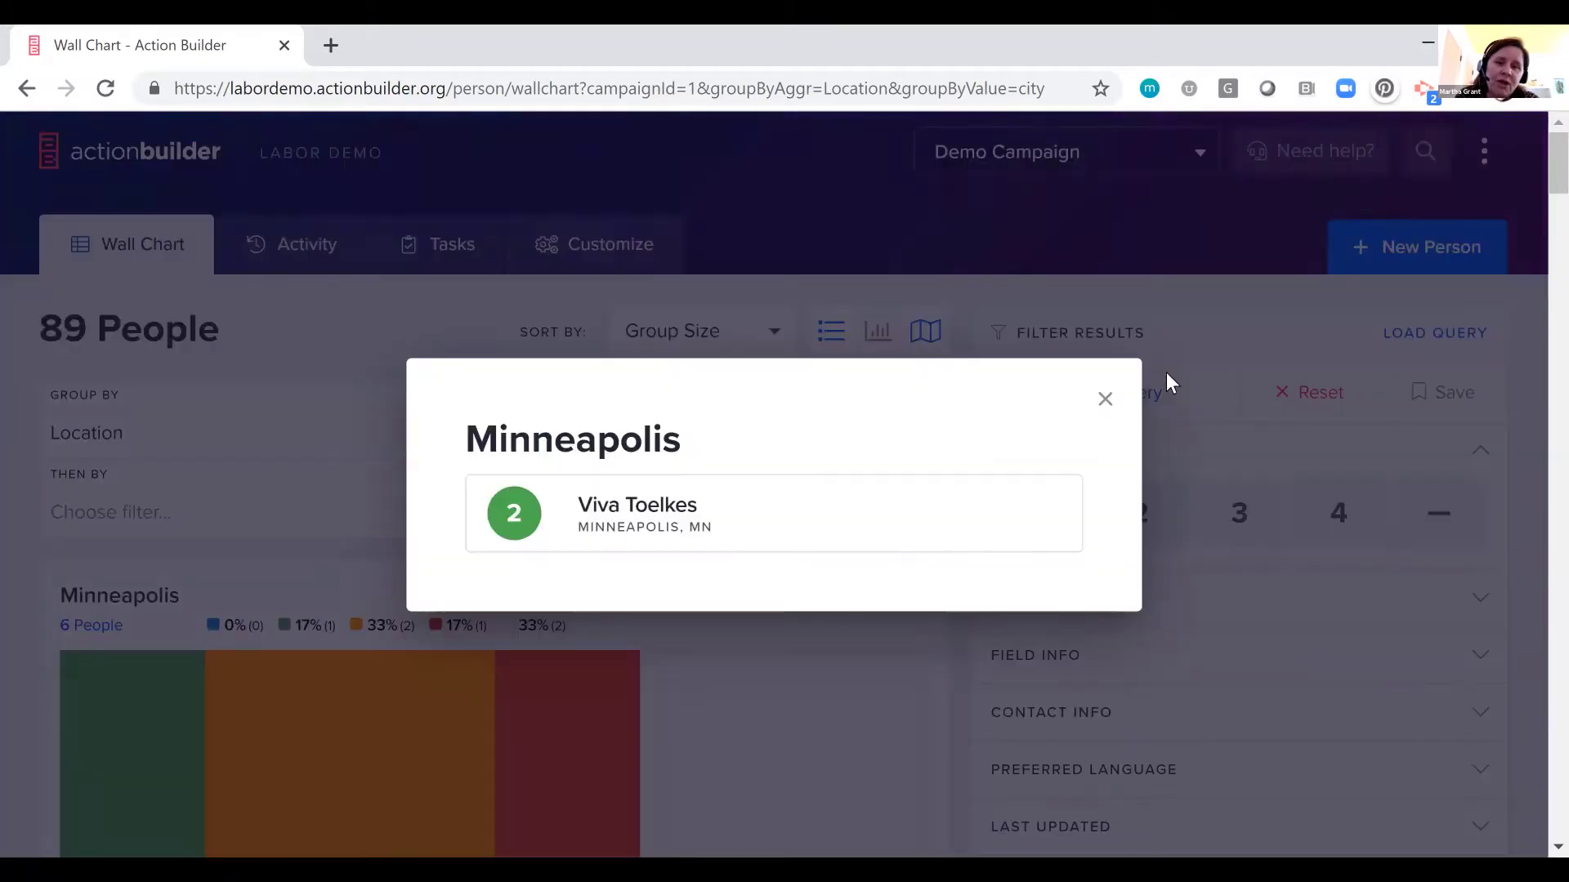
{"action": "left_click", "coordinate": [73, 674]}
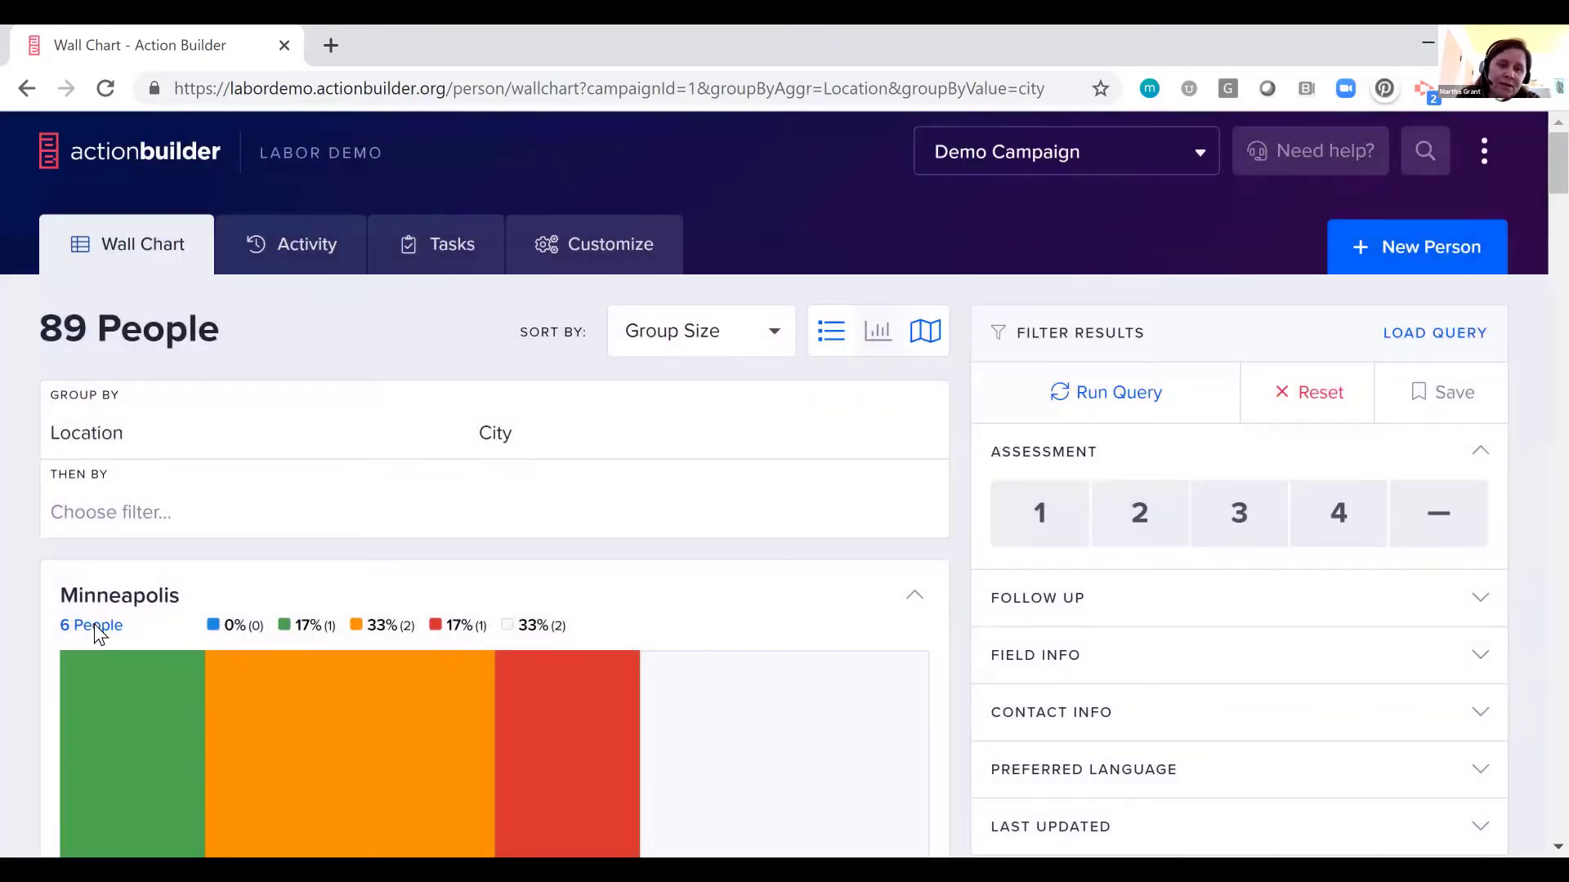
{"action": "left_click", "coordinate": [95, 625]}
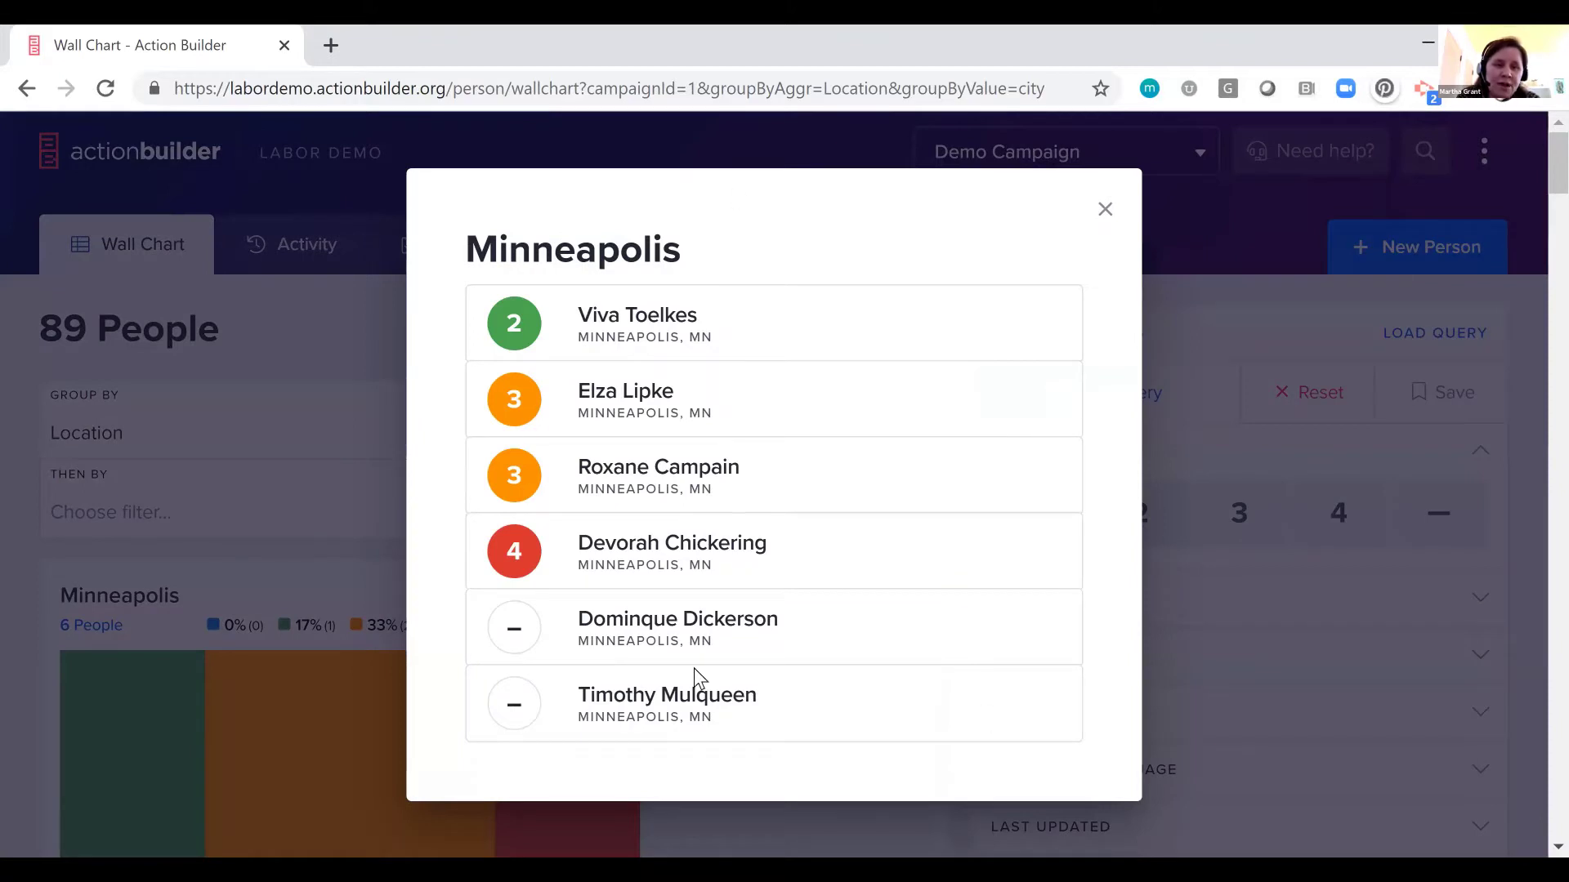
{"action": "left_click", "coordinate": [1109, 213]}
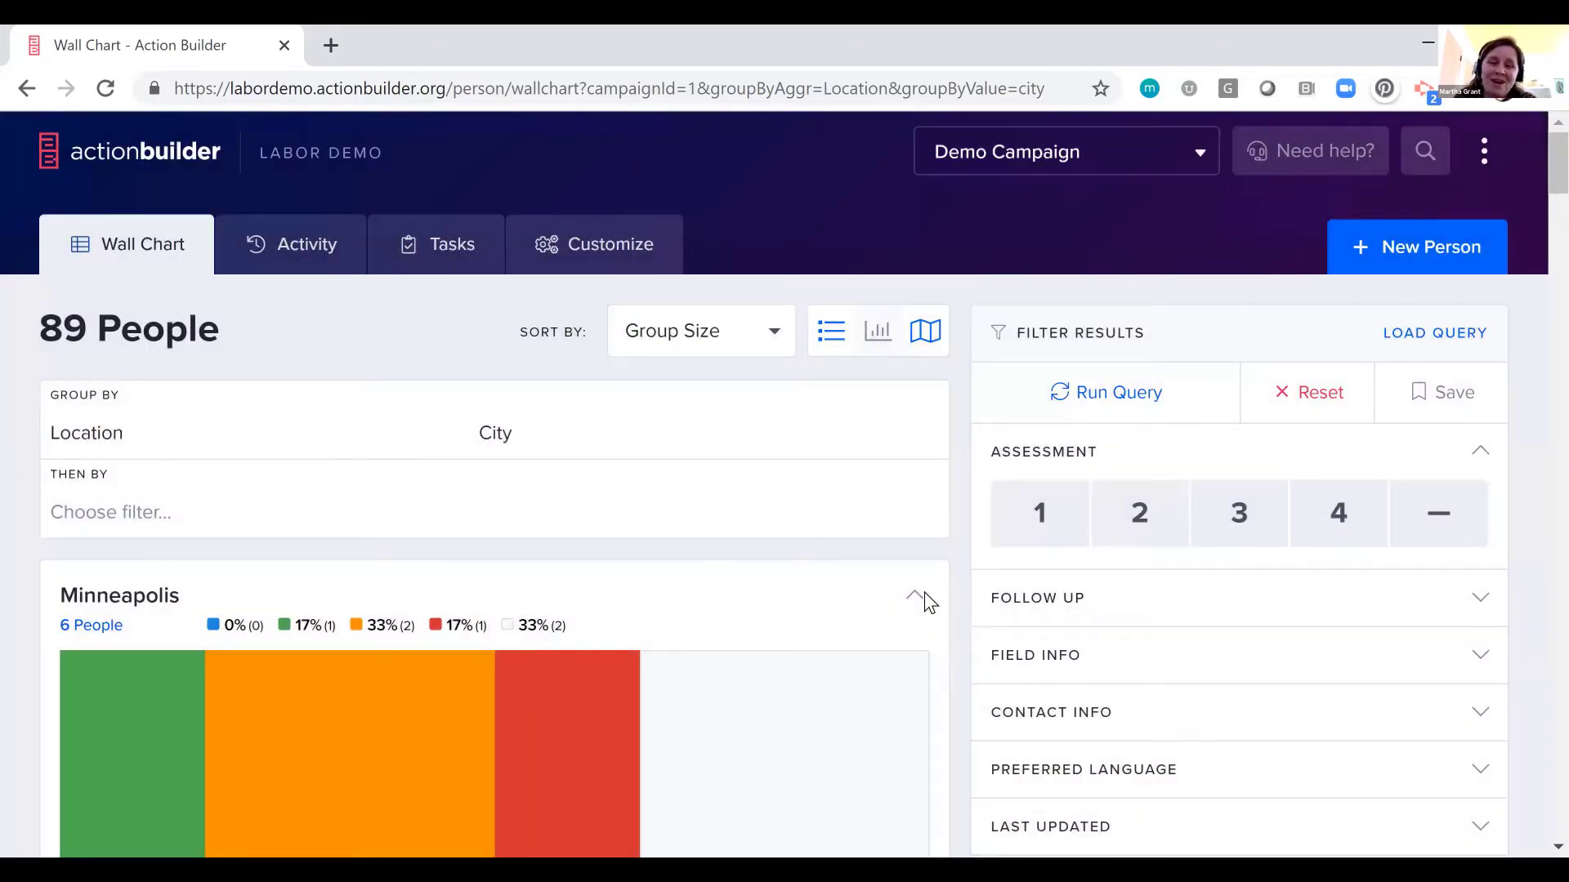
- Switch to the map view and zoom into the Twin Cities metro cluster
{"action": "left_click", "coordinate": [930, 336]}
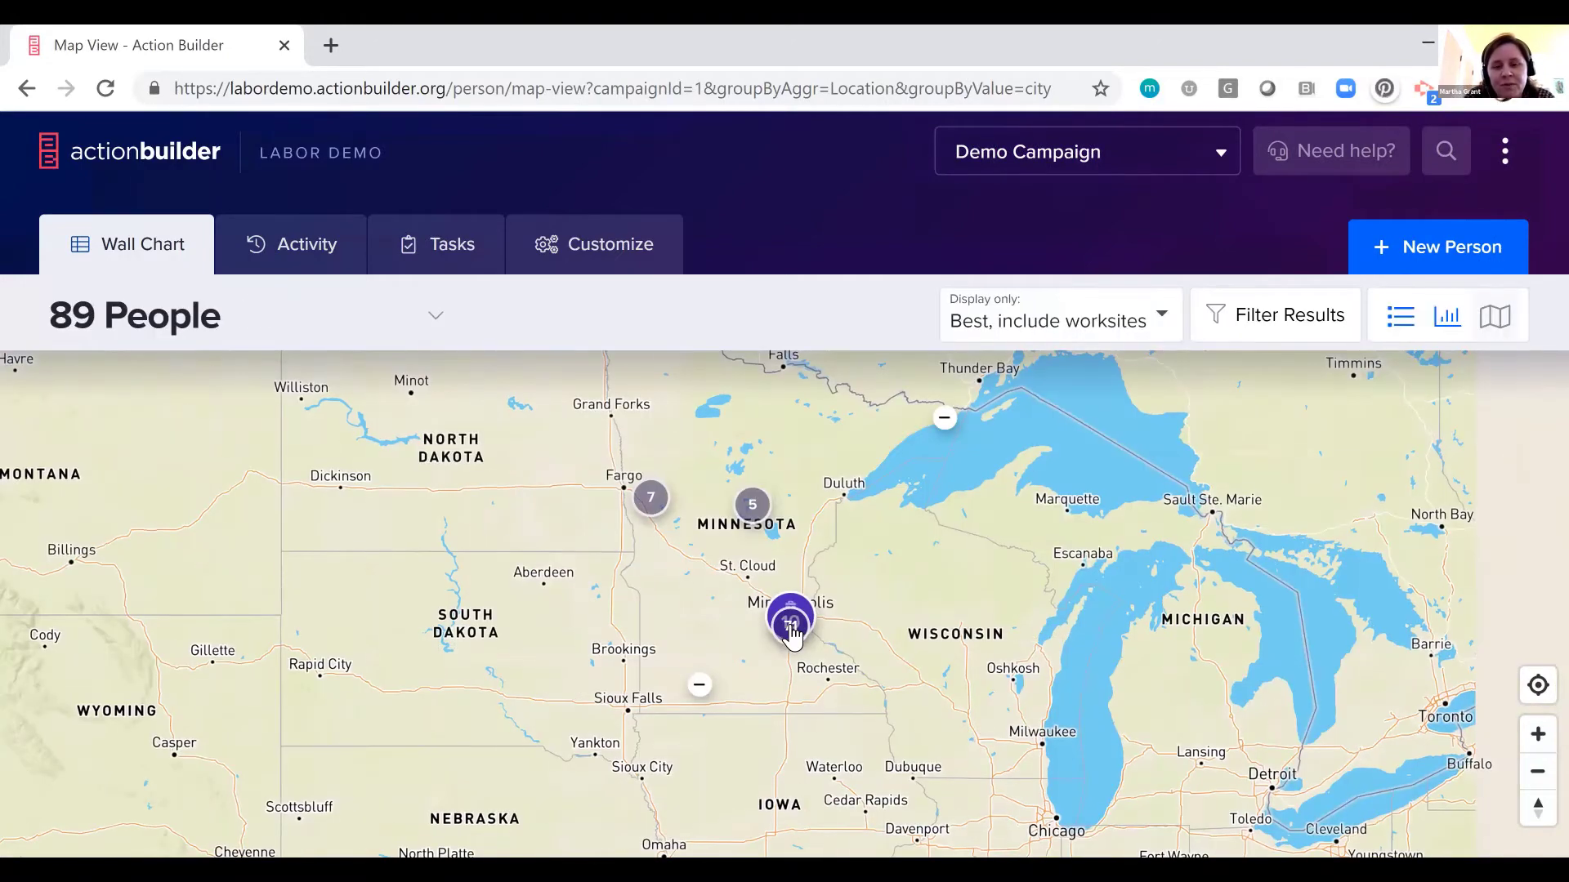
{"action": "left_click", "coordinate": [789, 623]}
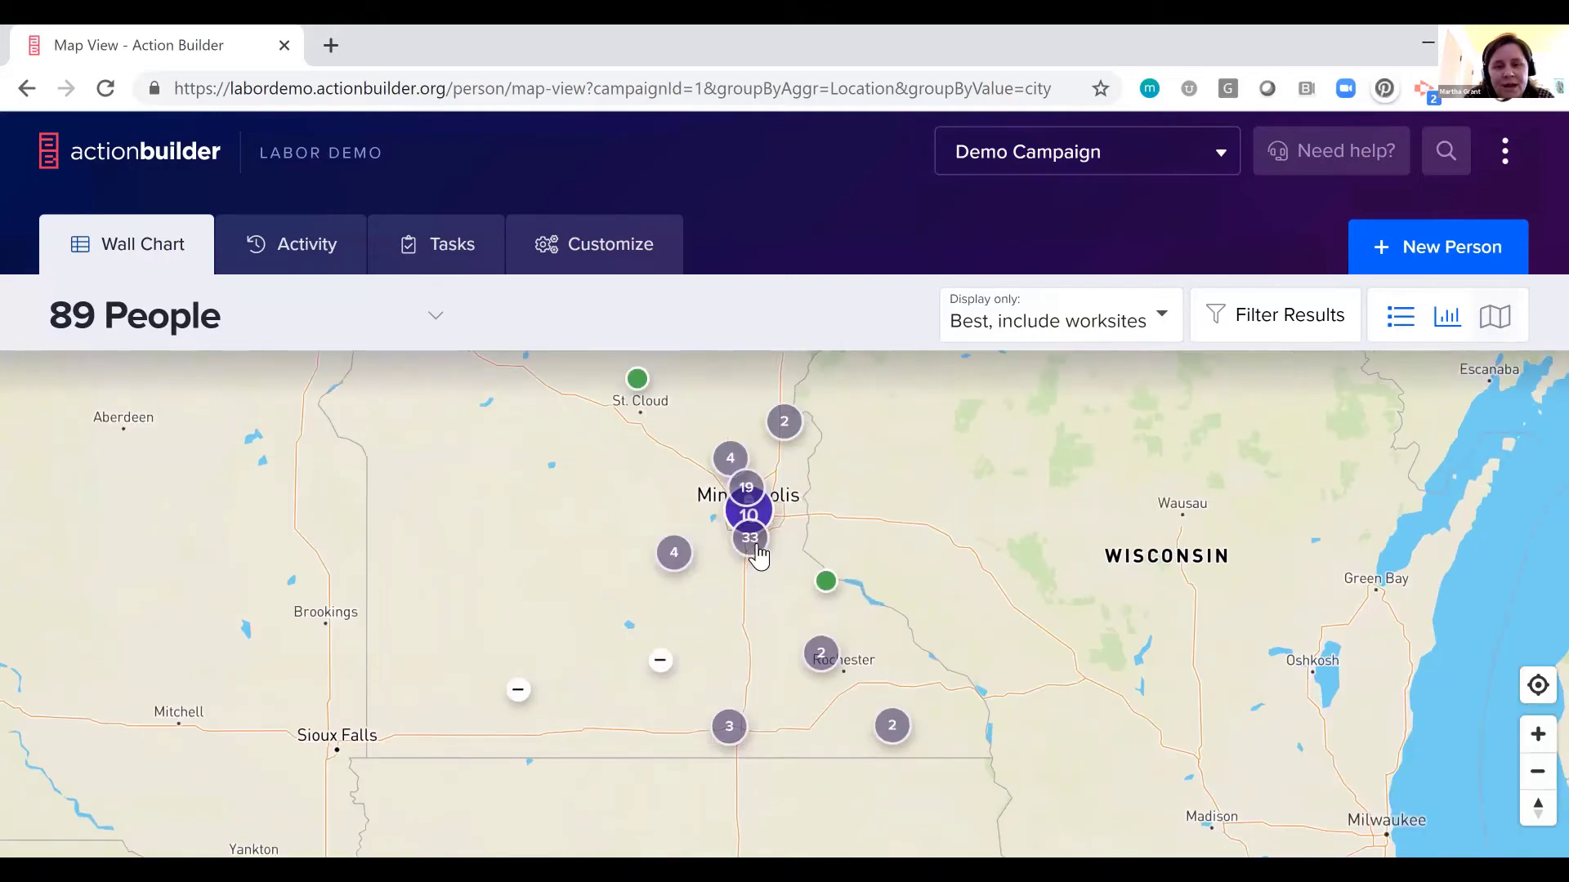
{"action": "left_click", "coordinate": [752, 539]}
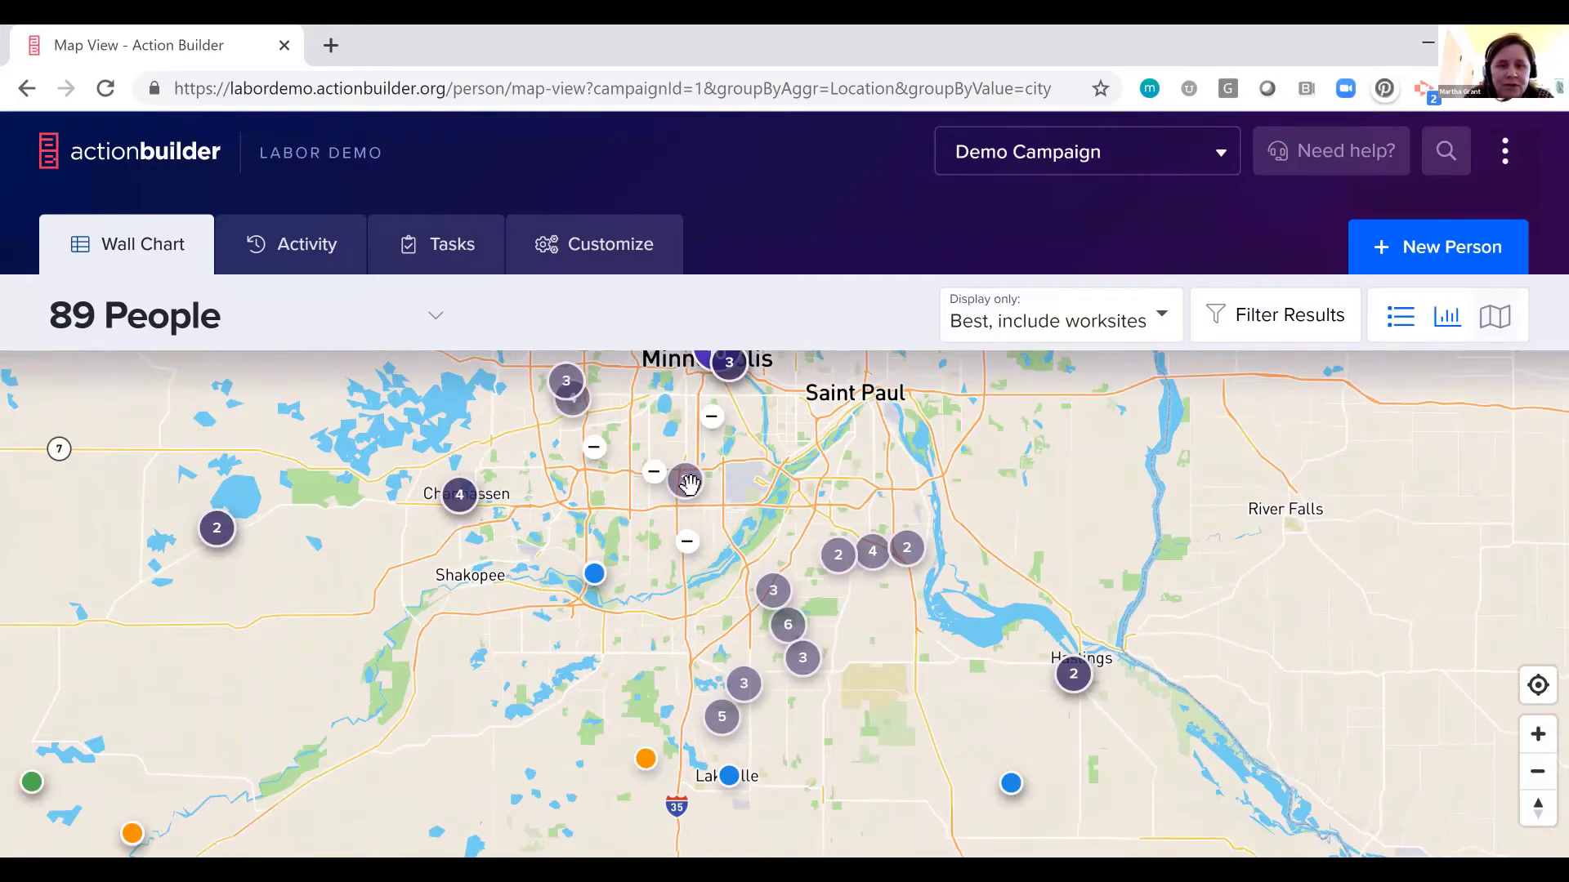
{"action": "scroll", "coordinate": [544, 413], "scroll_direction": "up", "scroll_amount": 1}
{"action": "scroll", "coordinate": [518, 400], "scroll_direction": "up", "scroll_amount": 3}
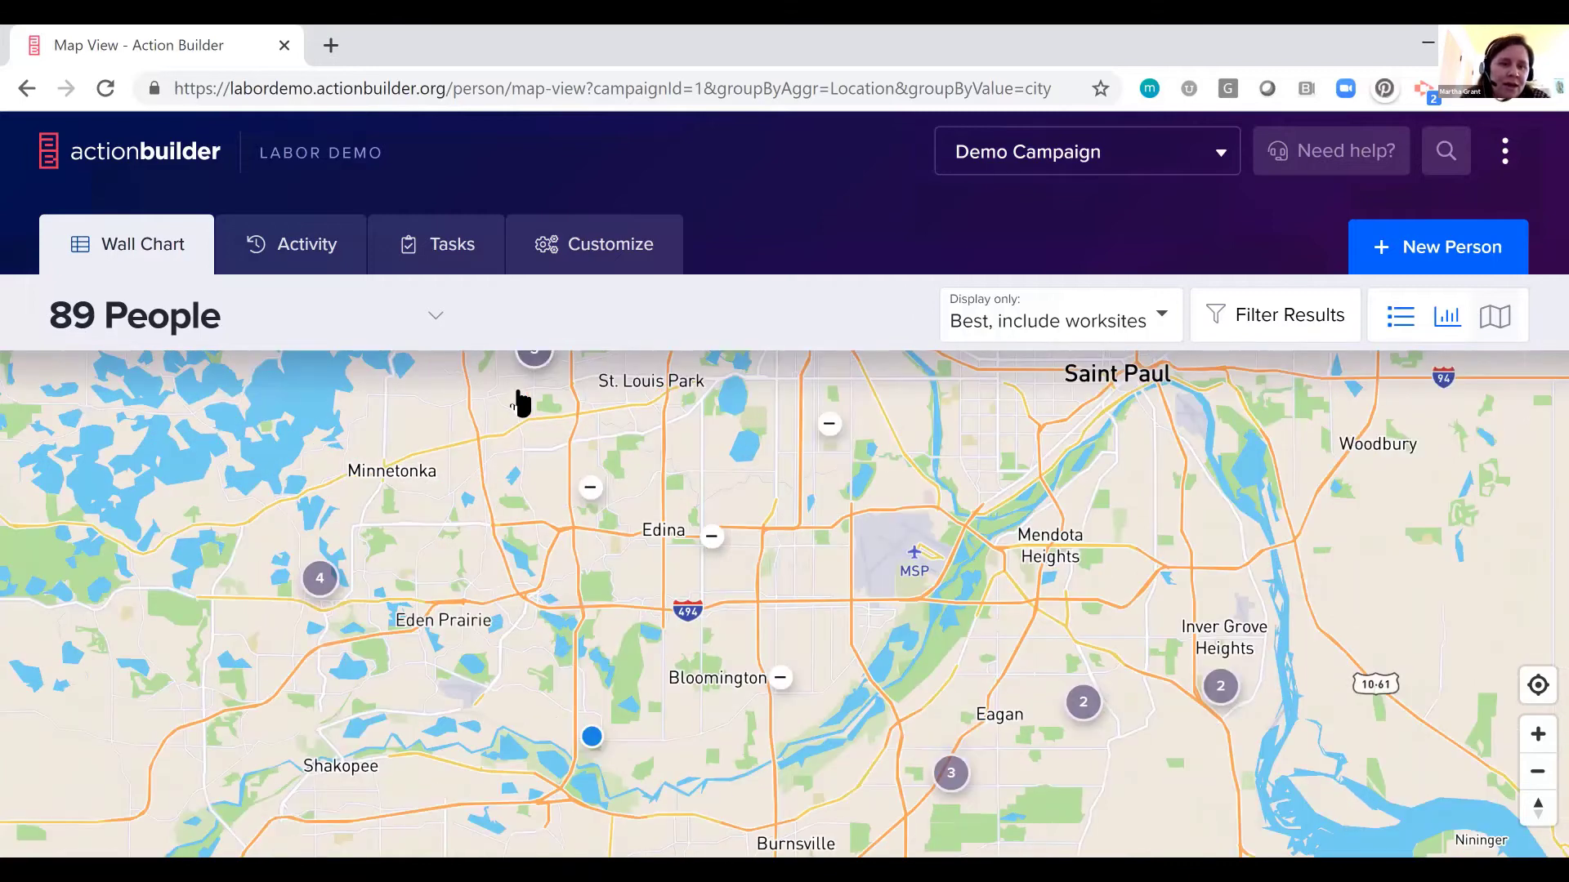
- Look over a supporter's card from the map, then return to the people list
{"action": "left_click", "coordinate": [319, 577]}
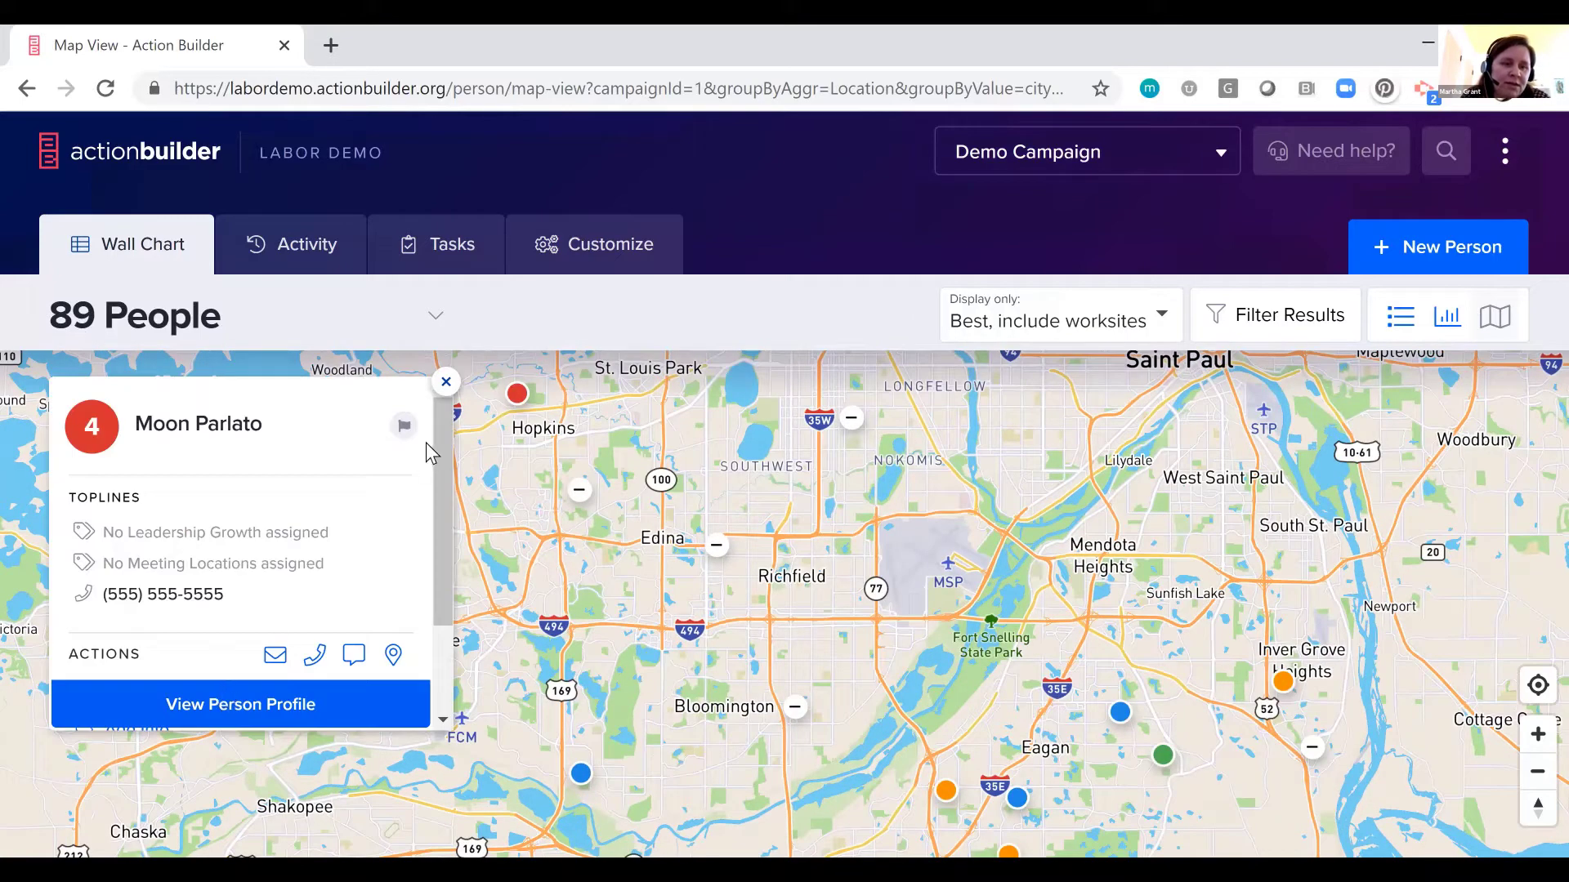
{"action": "scroll", "coordinate": [351, 559], "scroll_direction": "down", "scroll_amount": 2}
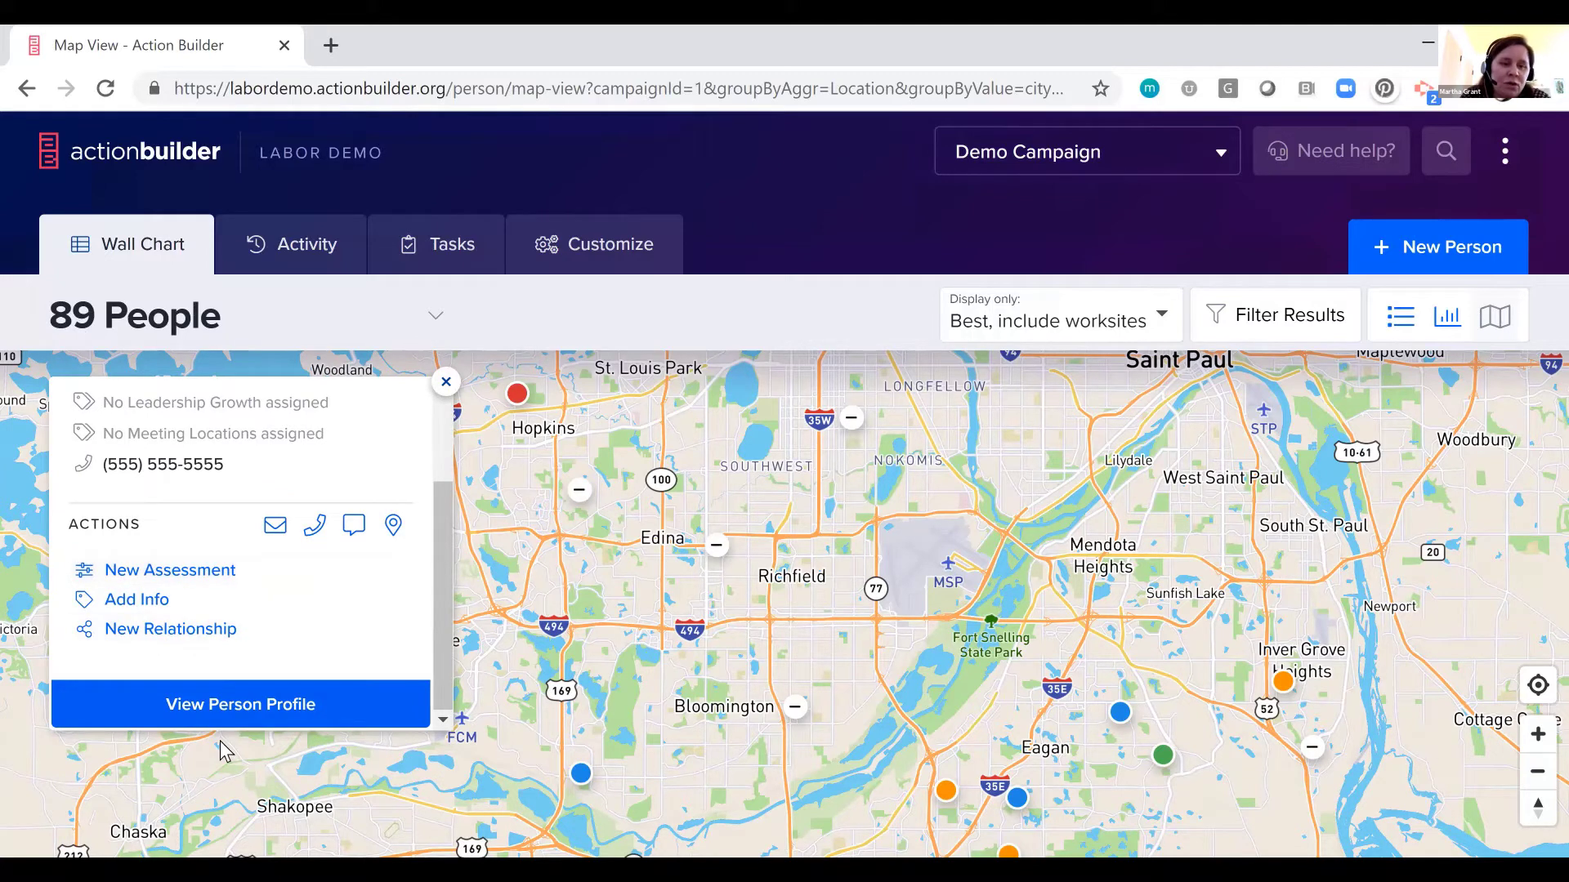
{"action": "left_click", "coordinate": [110, 260]}
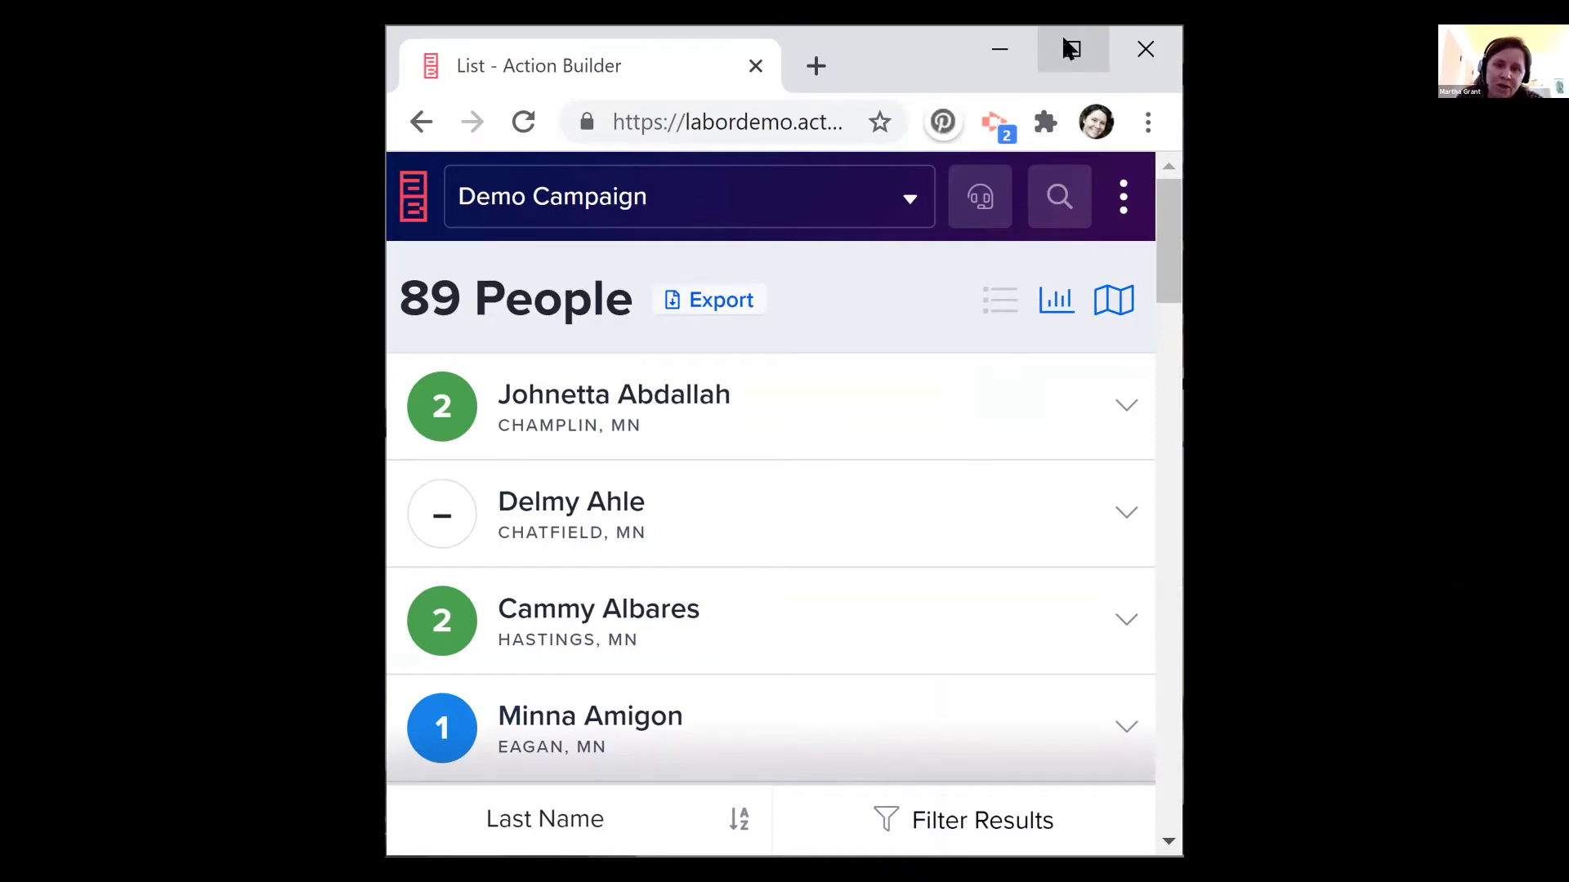
- Maximize the browser window to get the full desktop layout
{"action": "left_click", "coordinate": [1064, 45]}
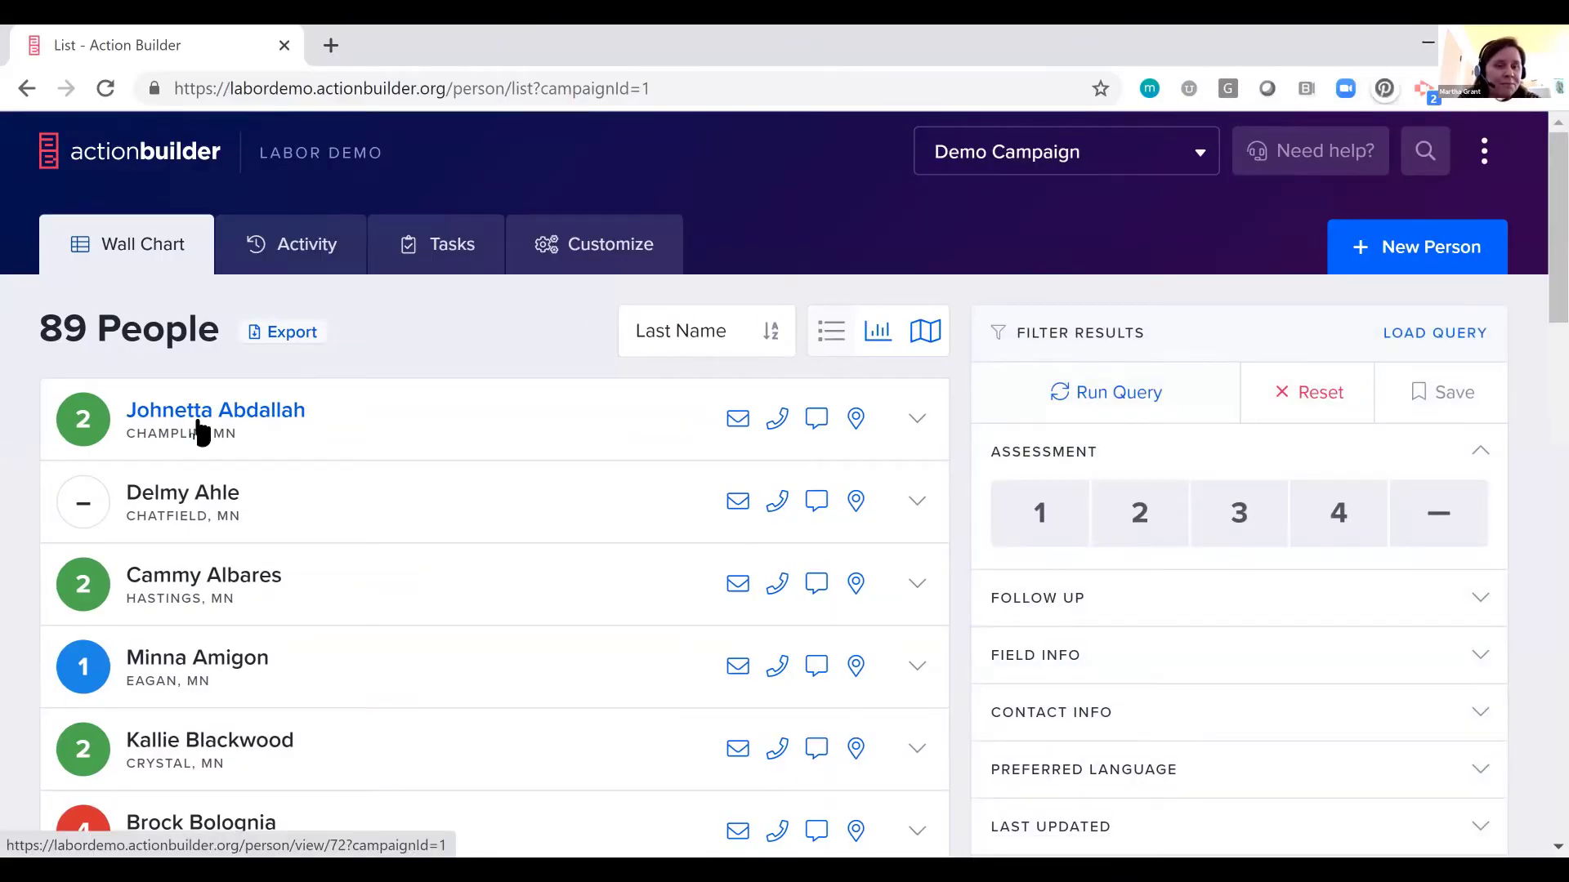
- Open the first person's profile and mark their email address as confirmed
{"action": "left_click", "coordinate": [198, 419]}
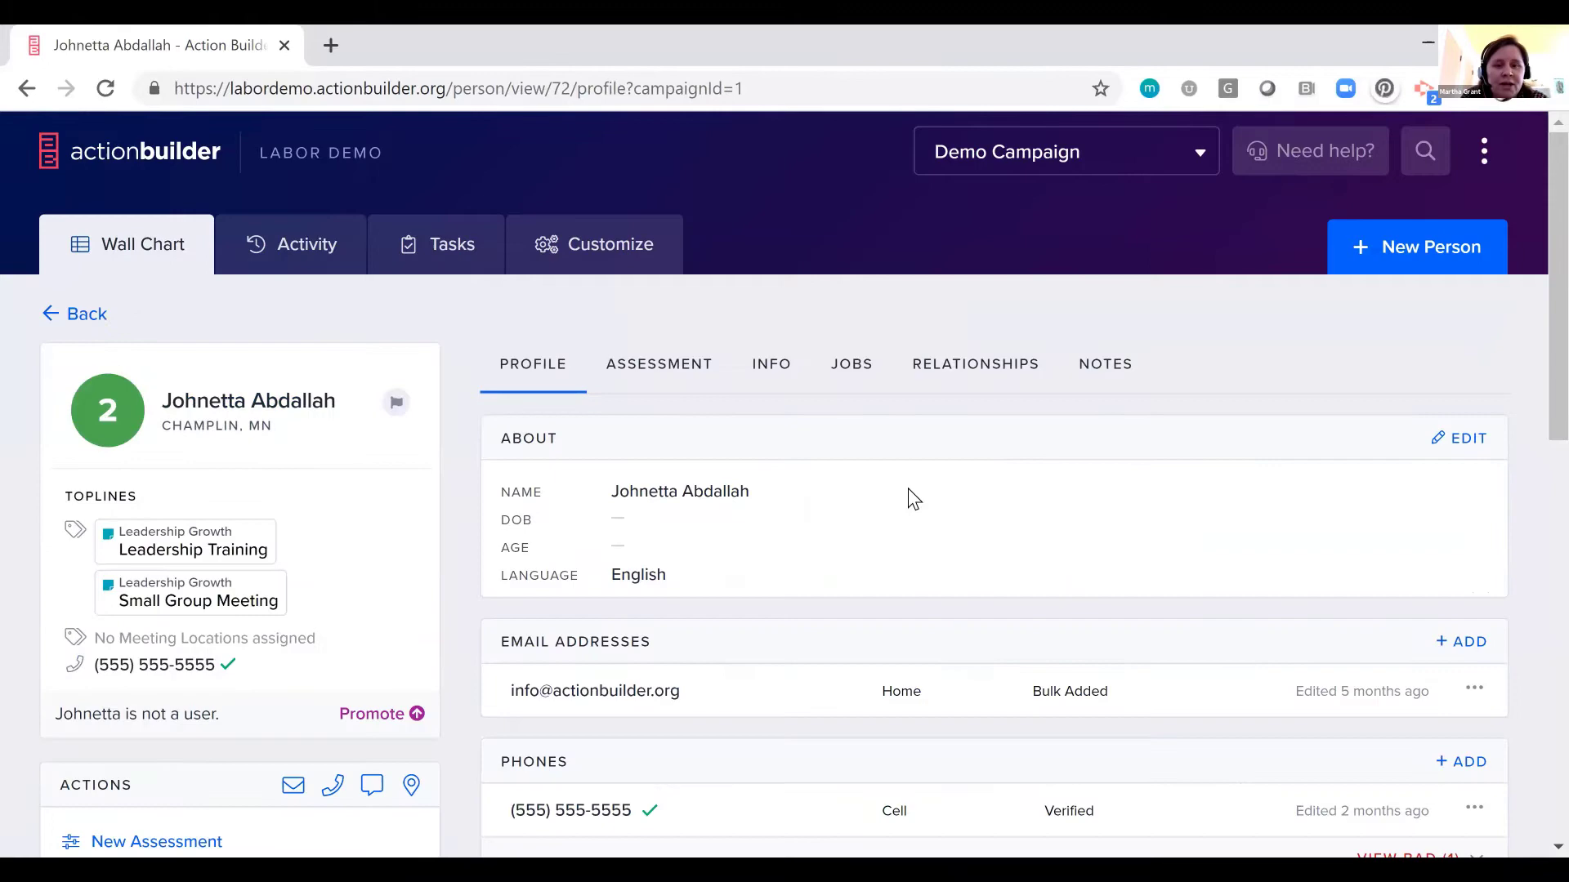
{"action": "scroll", "coordinate": [913, 498], "scroll_direction": "down", "scroll_amount": 3}
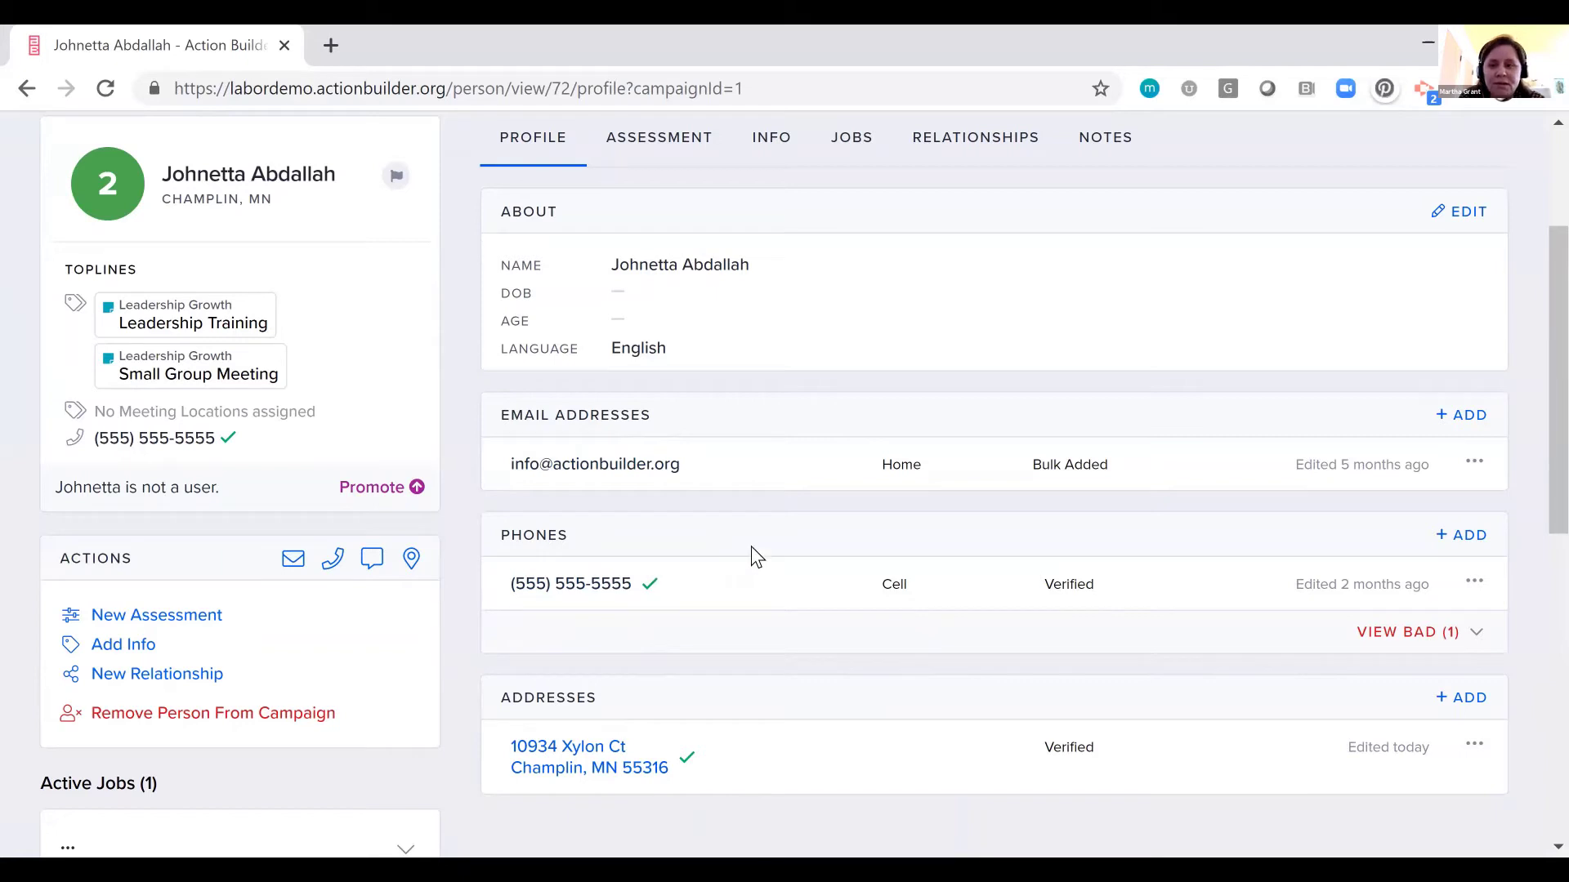
{"action": "left_click", "coordinate": [1481, 460]}
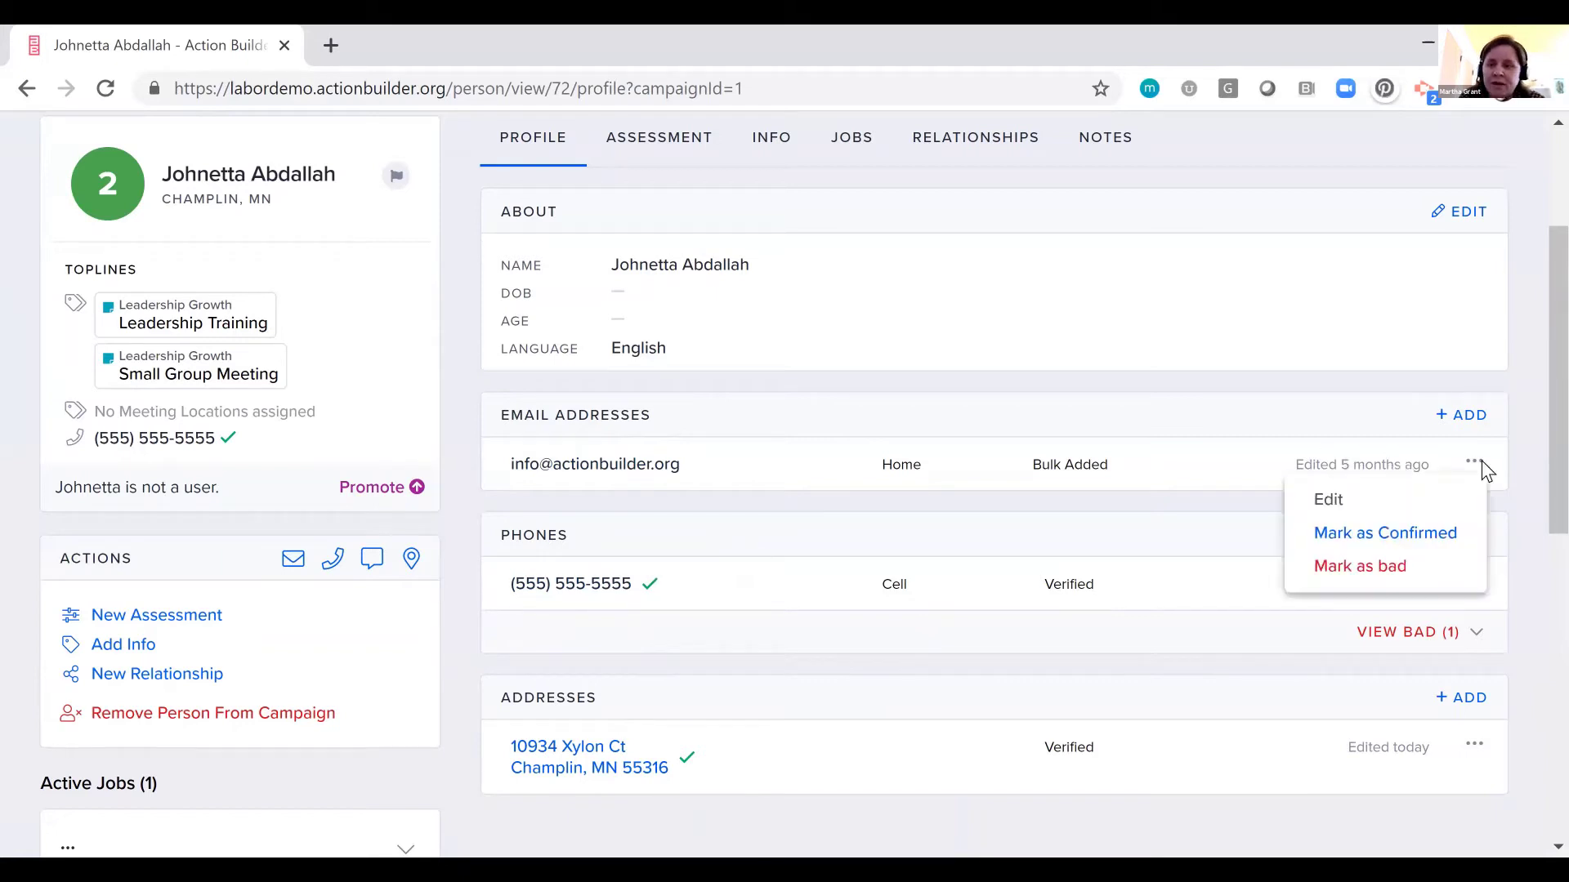
{"action": "left_click", "coordinate": [1408, 531]}
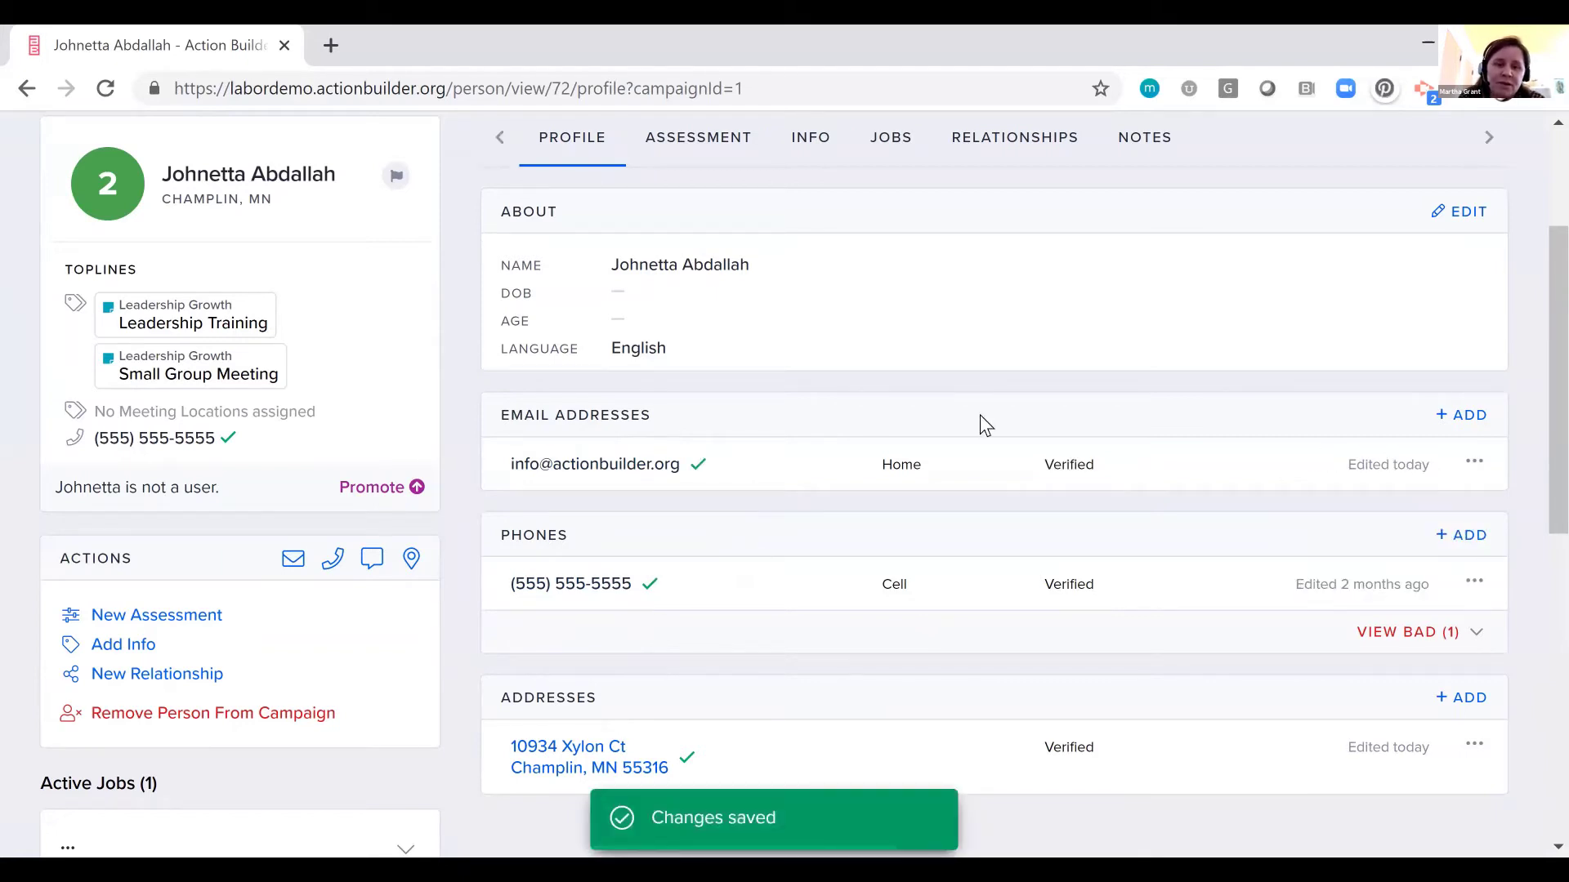
{"action": "scroll", "coordinate": [979, 414], "scroll_direction": "up", "scroll_amount": 1}
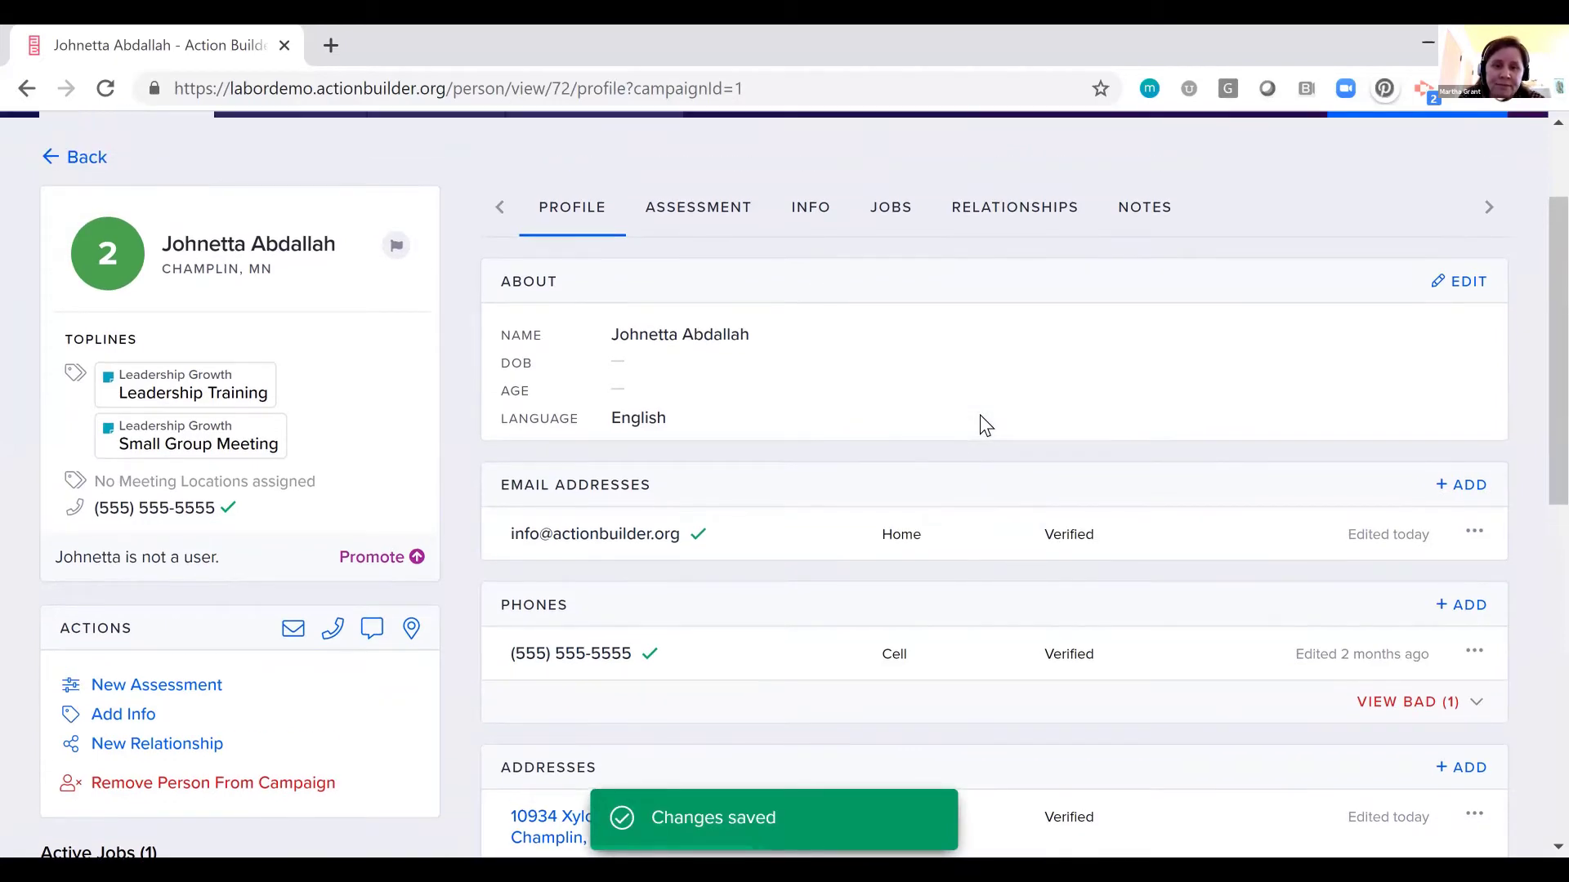
{"action": "scroll", "coordinate": [978, 414], "scroll_direction": "up", "scroll_amount": 1}
- Change the person's assessment from 2 Supporter to 1 Leader
{"action": "left_click", "coordinate": [666, 296]}
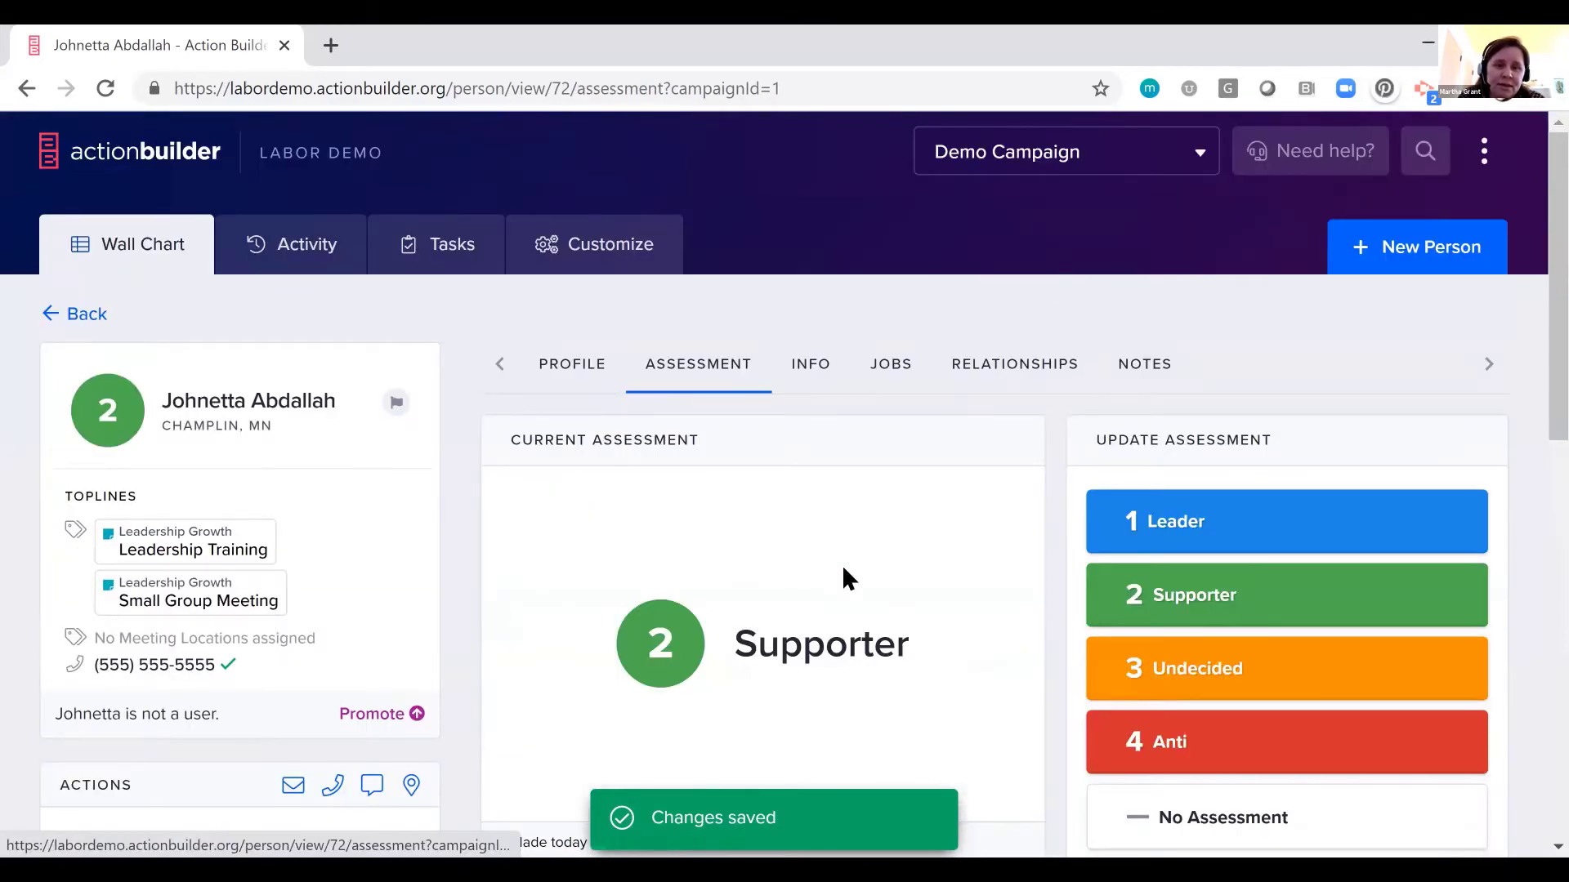
{"action": "scroll", "coordinate": [843, 568], "scroll_direction": "down", "scroll_amount": 4}
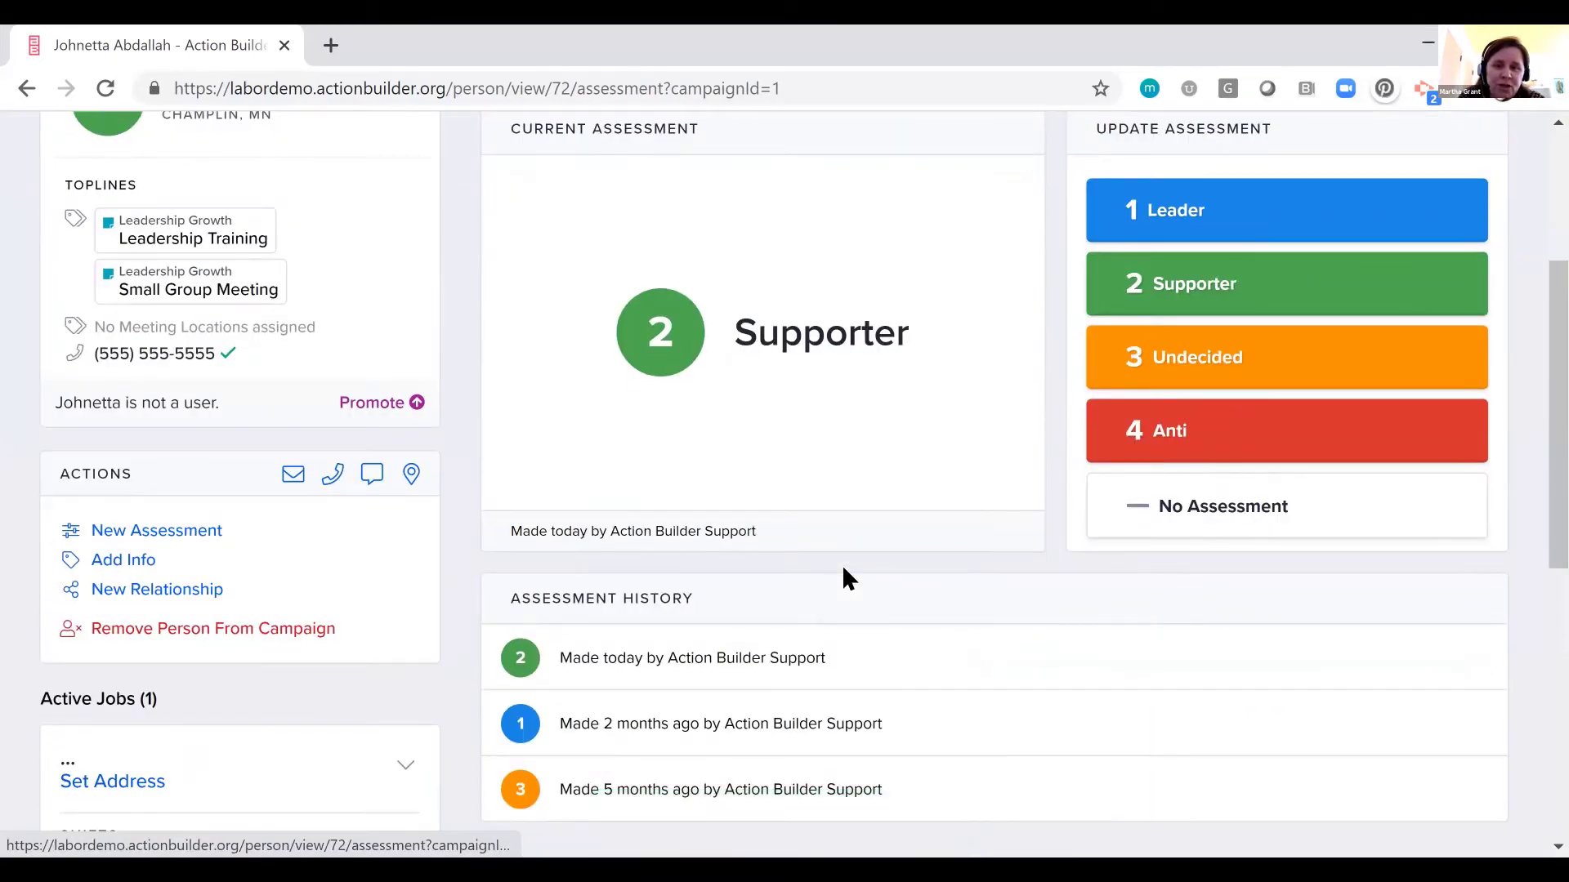
{"action": "scroll", "coordinate": [1157, 417], "scroll_direction": "up", "scroll_amount": 3}
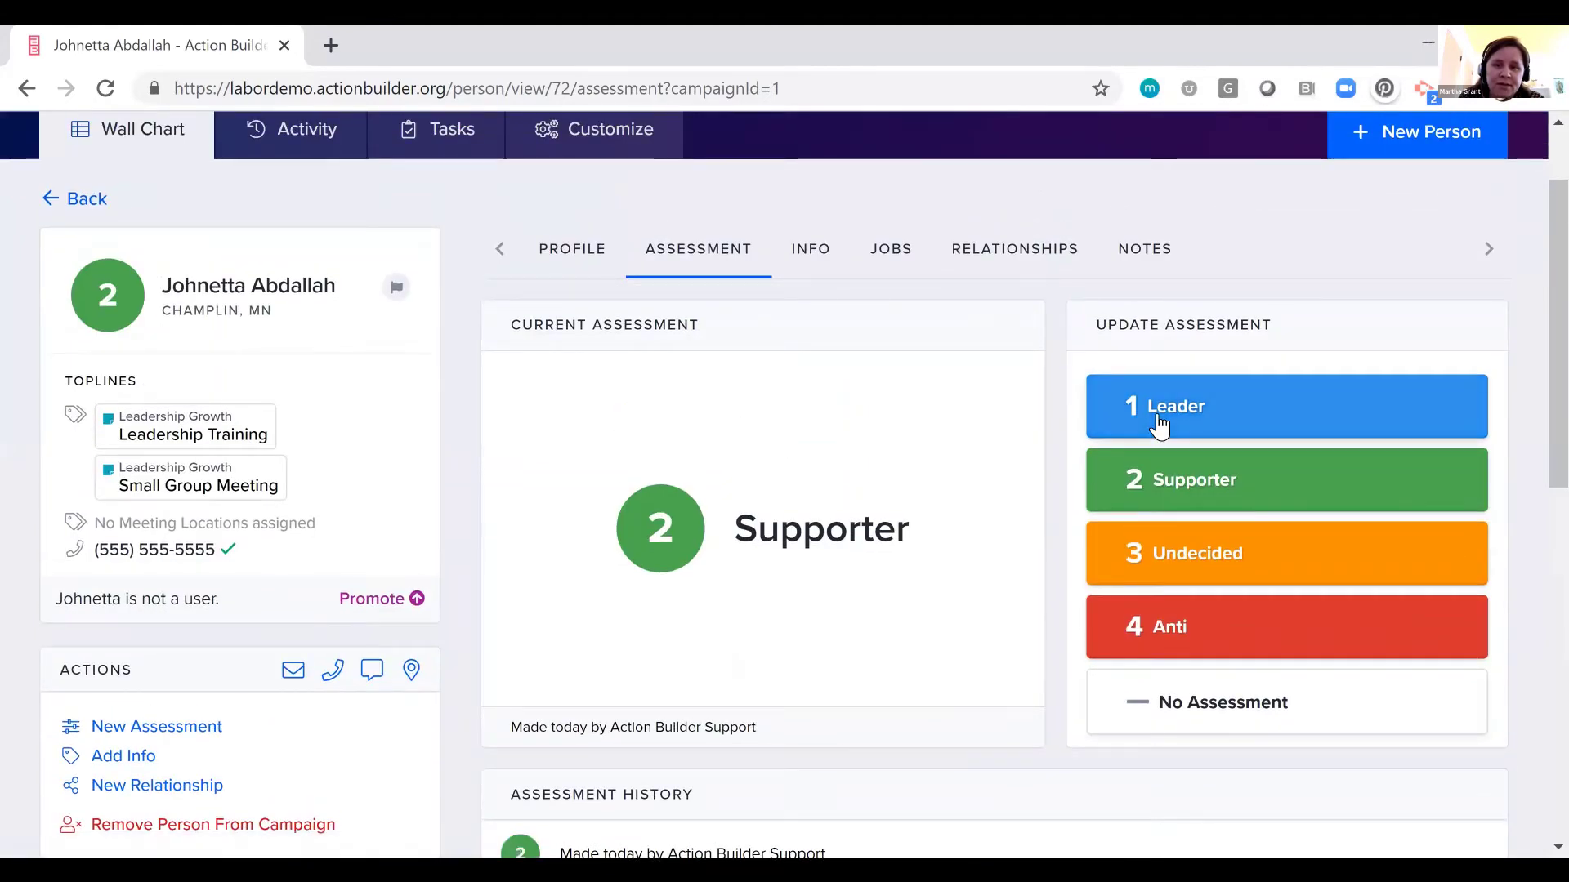
{"action": "left_click", "coordinate": [1159, 424]}
- Review the Info tab's Activism entries, like Attended Meeting (Oct 12, 2020), and Job Information
{"action": "left_click", "coordinate": [801, 255]}
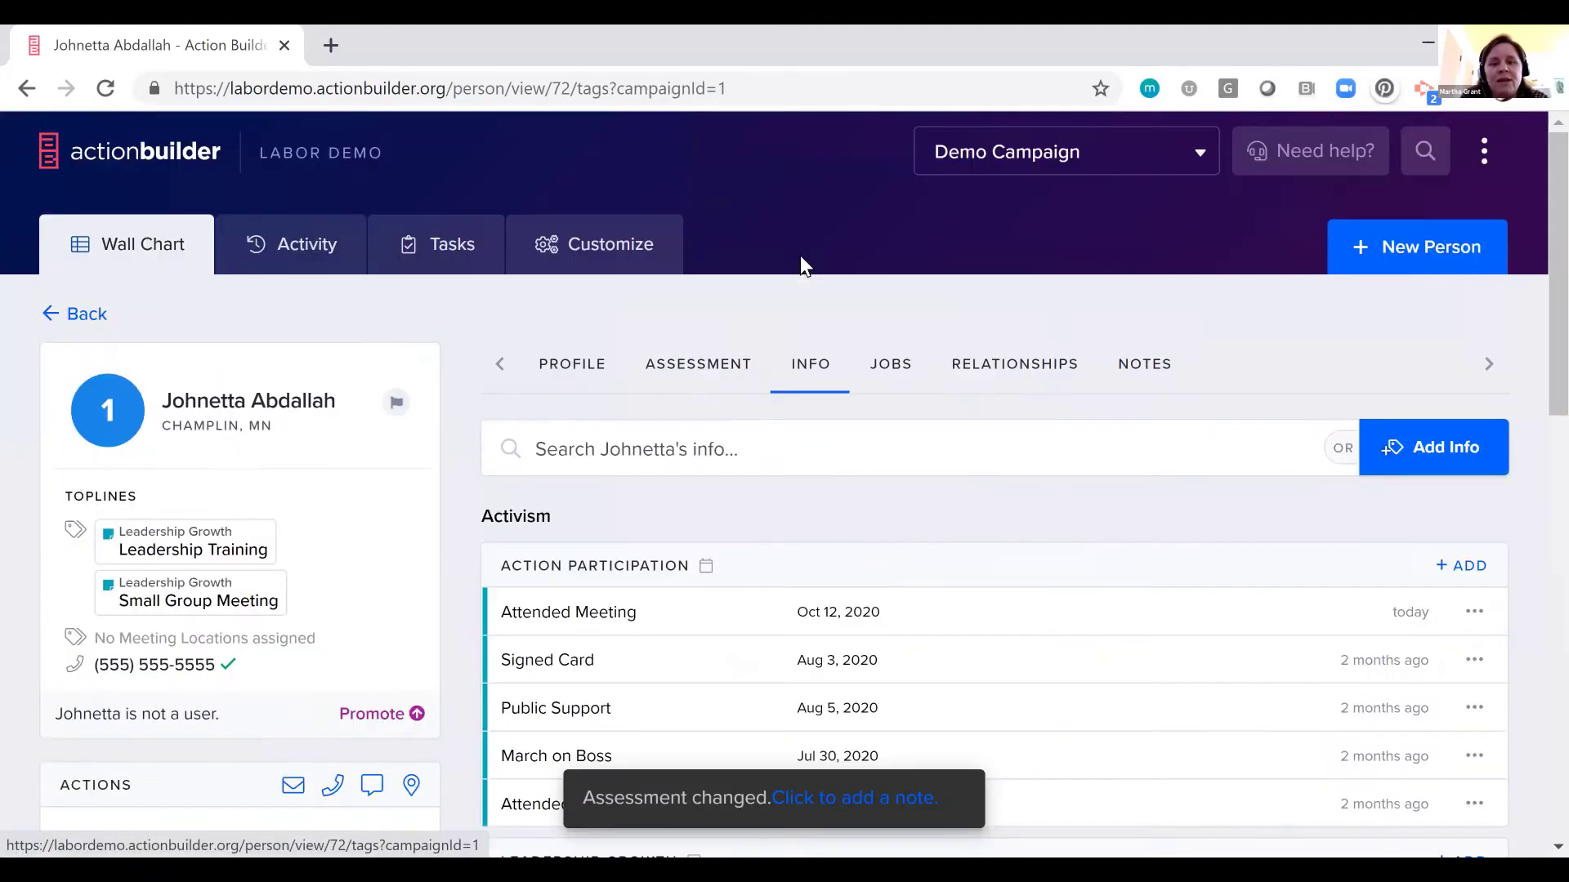
{"action": "scroll", "coordinate": [864, 499], "scroll_direction": "down", "scroll_amount": 2}
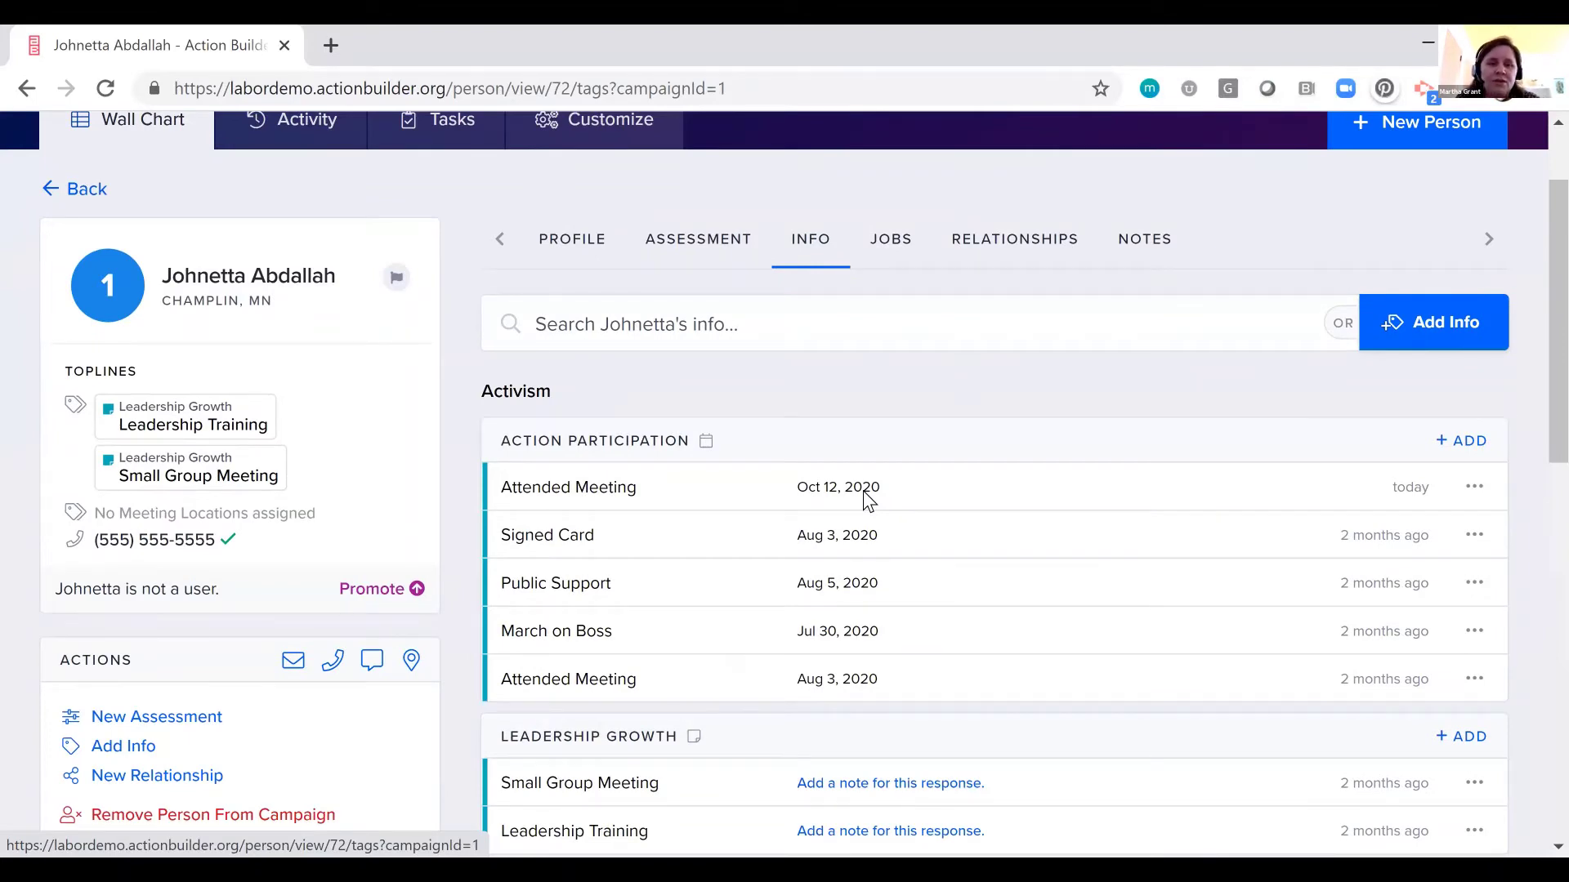
{"action": "scroll", "coordinate": [863, 490], "scroll_direction": "down", "scroll_amount": 2}
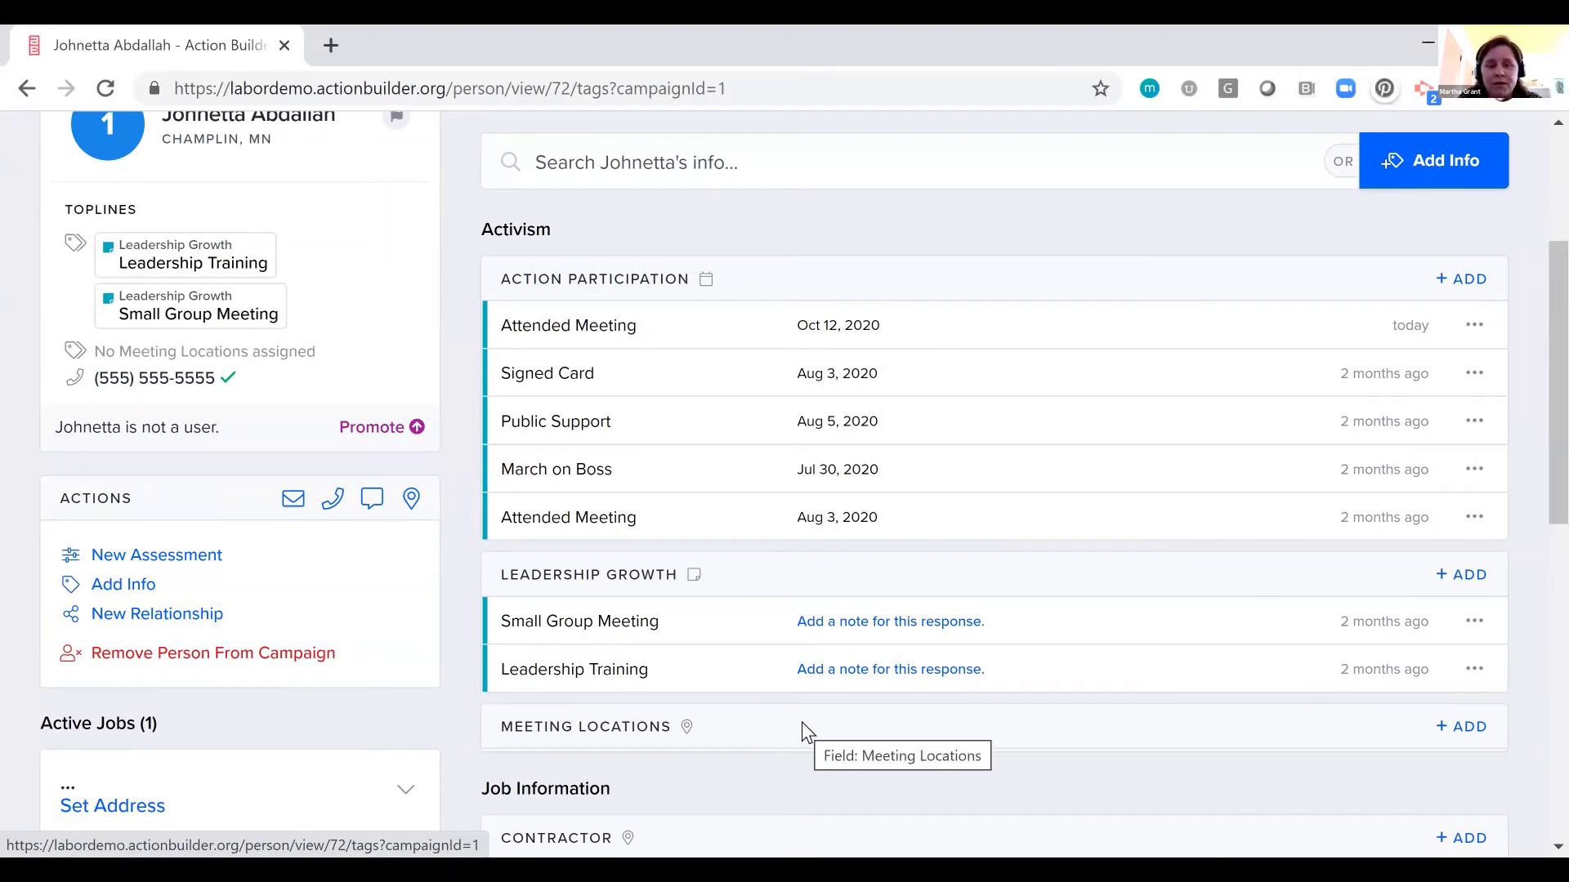
{"action": "scroll", "coordinate": [801, 724], "scroll_direction": "down", "scroll_amount": 1}
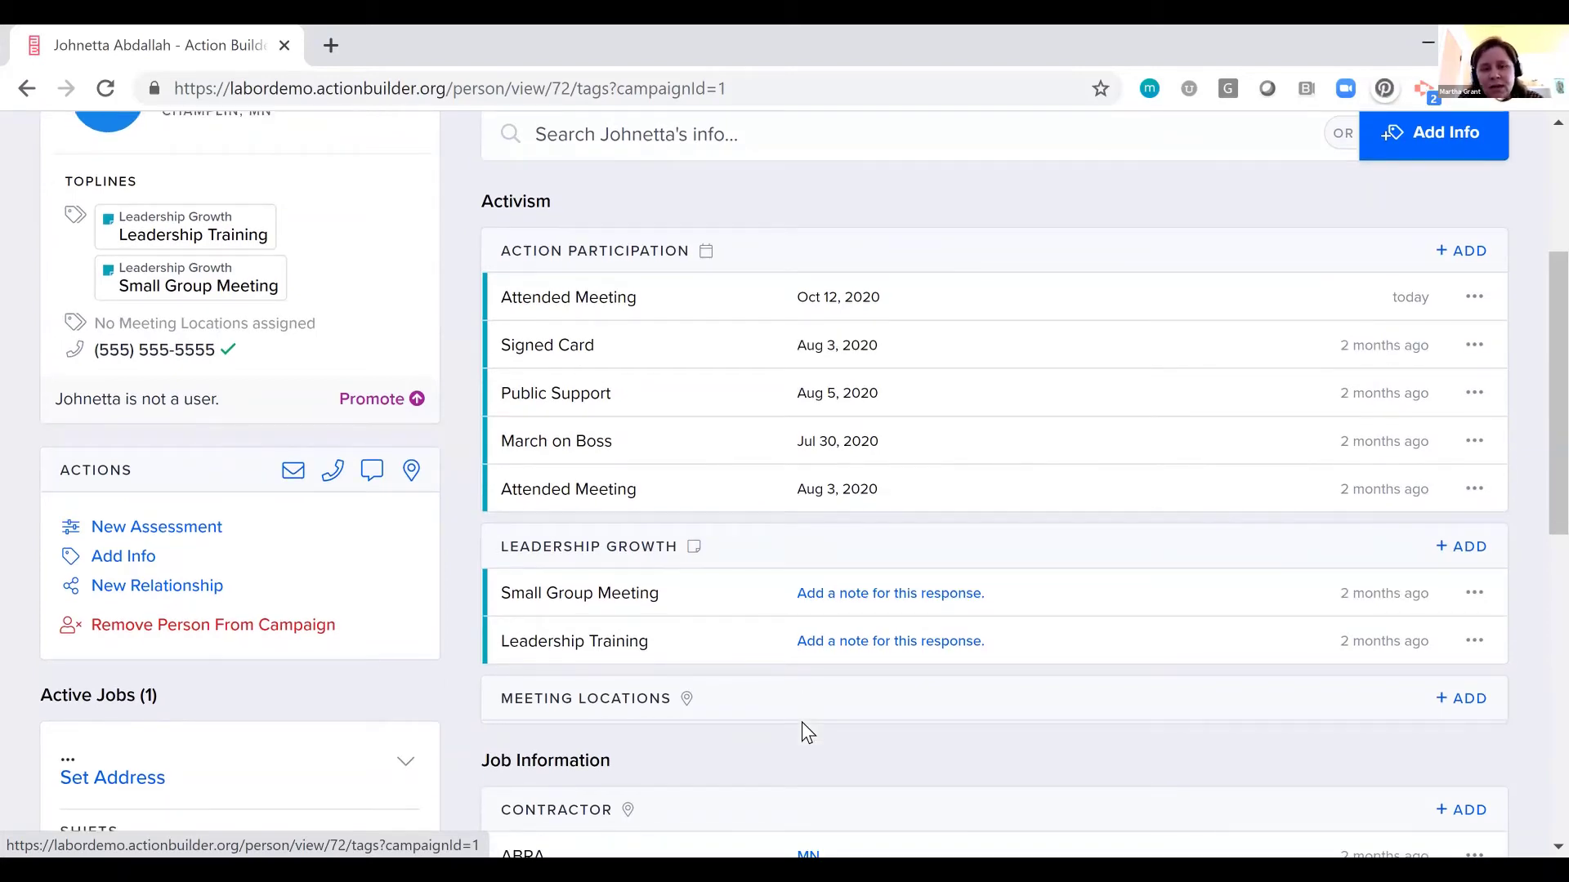
{"action": "scroll", "coordinate": [802, 722], "scroll_direction": "up", "scroll_amount": 2}
{"action": "scroll", "coordinate": [801, 722], "scroll_direction": "down", "scroll_amount": 2}
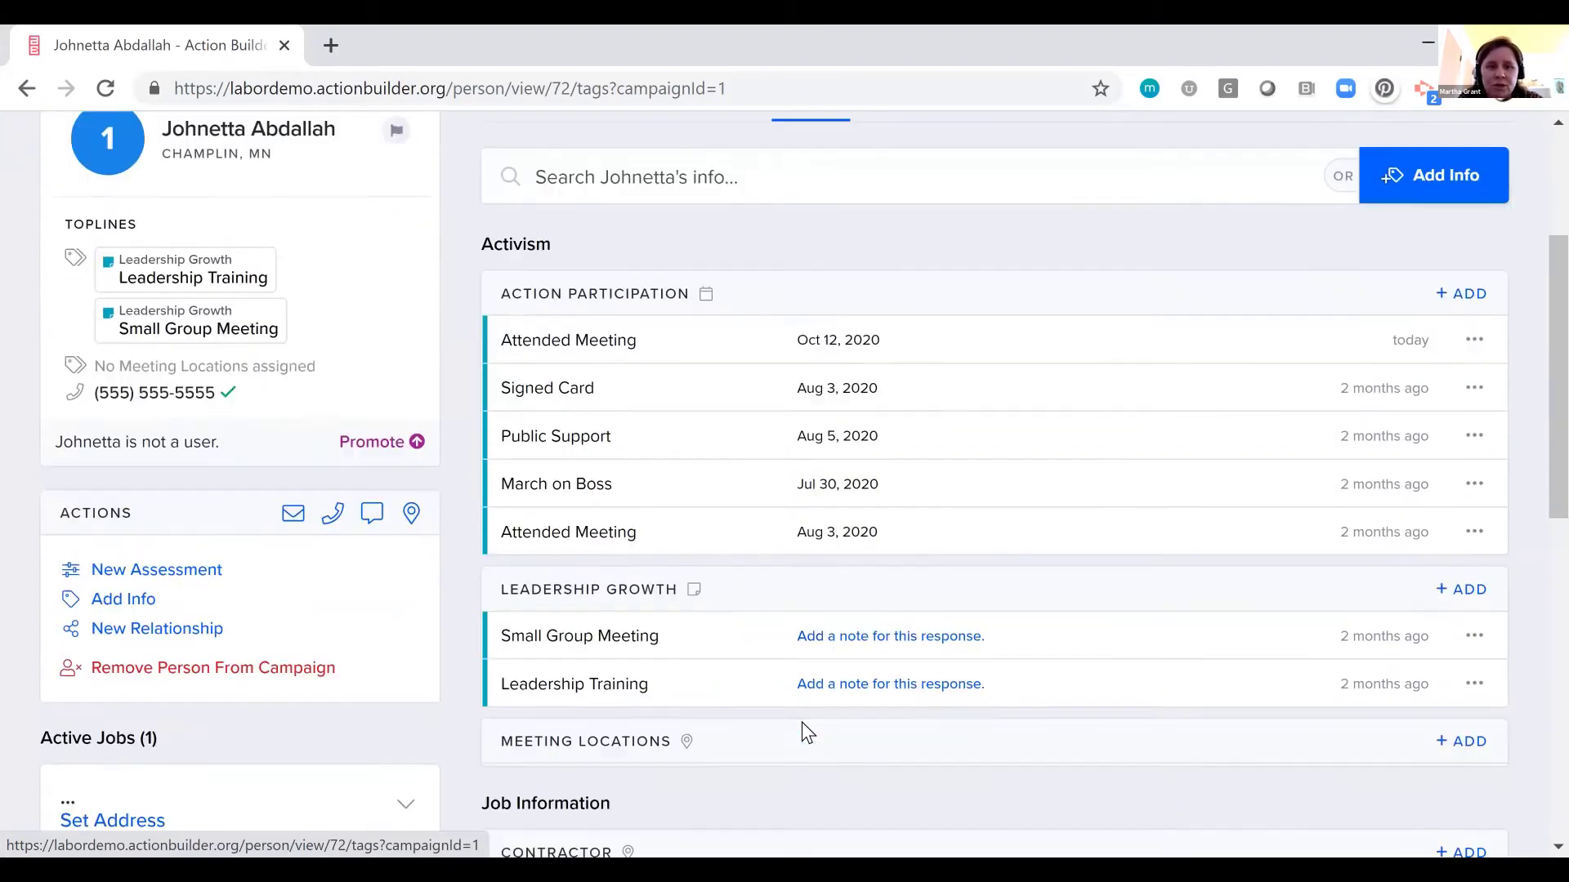
{"action": "scroll", "coordinate": [802, 722], "scroll_direction": "down", "scroll_amount": 3}
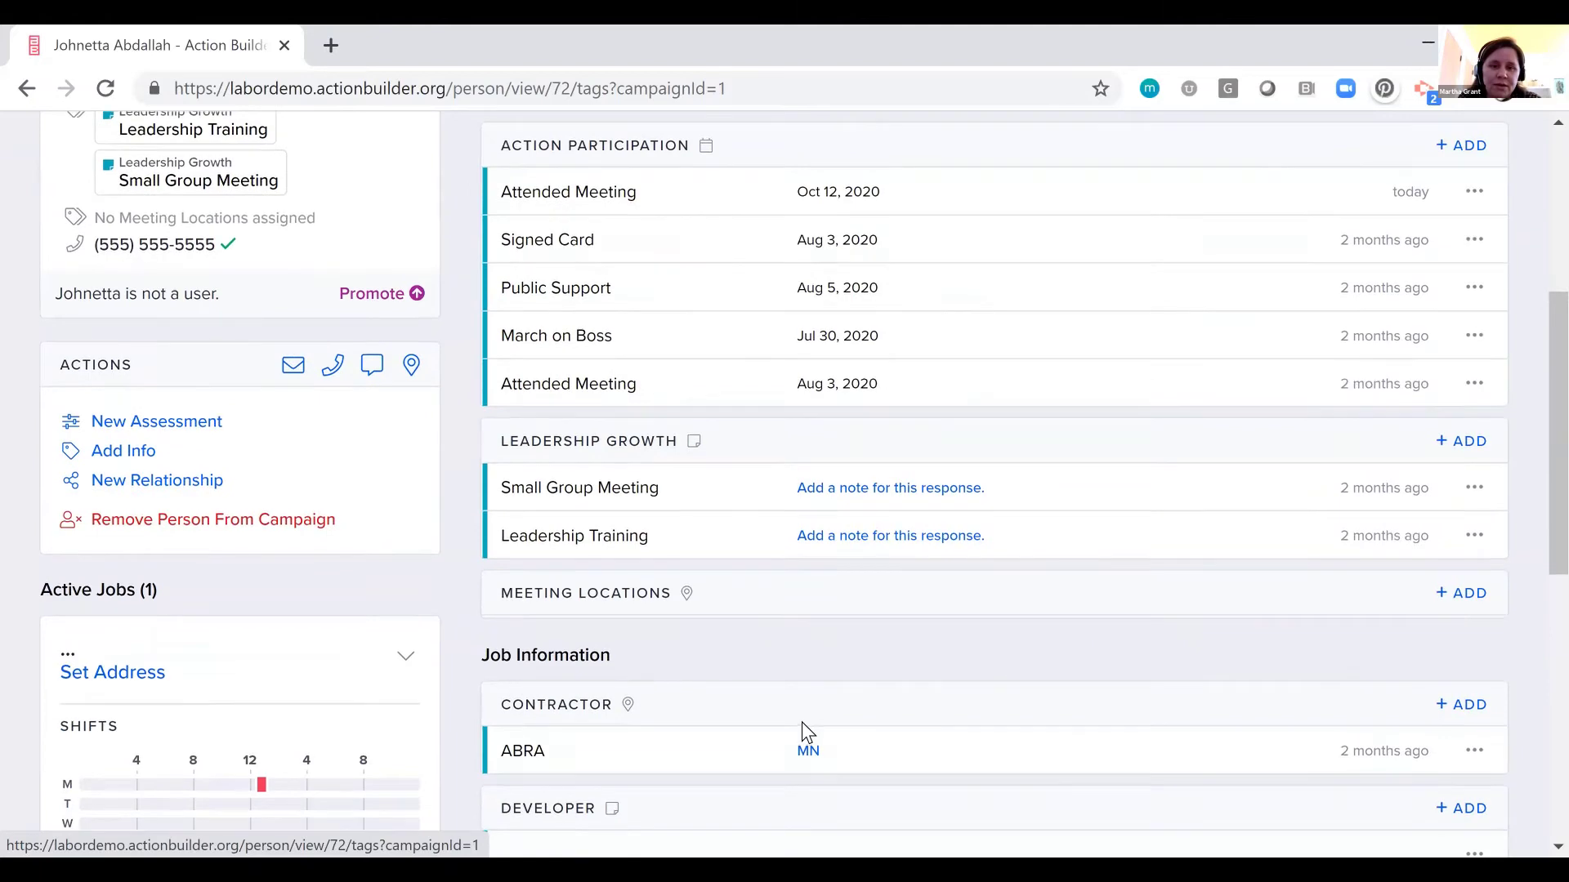
{"action": "scroll", "coordinate": [801, 723], "scroll_direction": "up", "scroll_amount": 3}
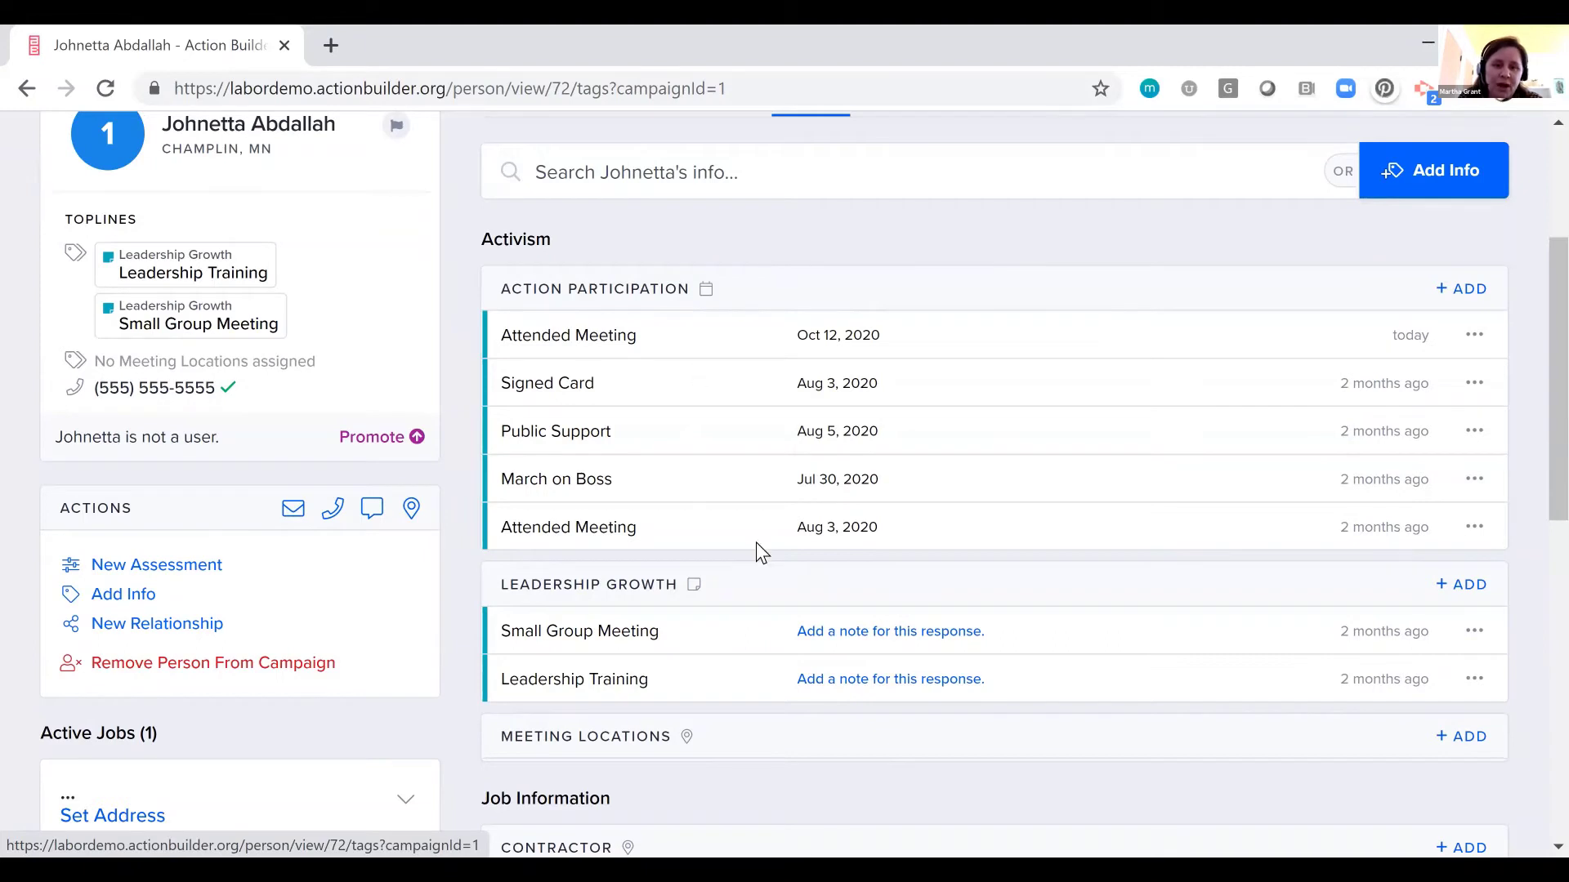
{"action": "scroll", "coordinate": [756, 547], "scroll_direction": "down", "scroll_amount": 2}
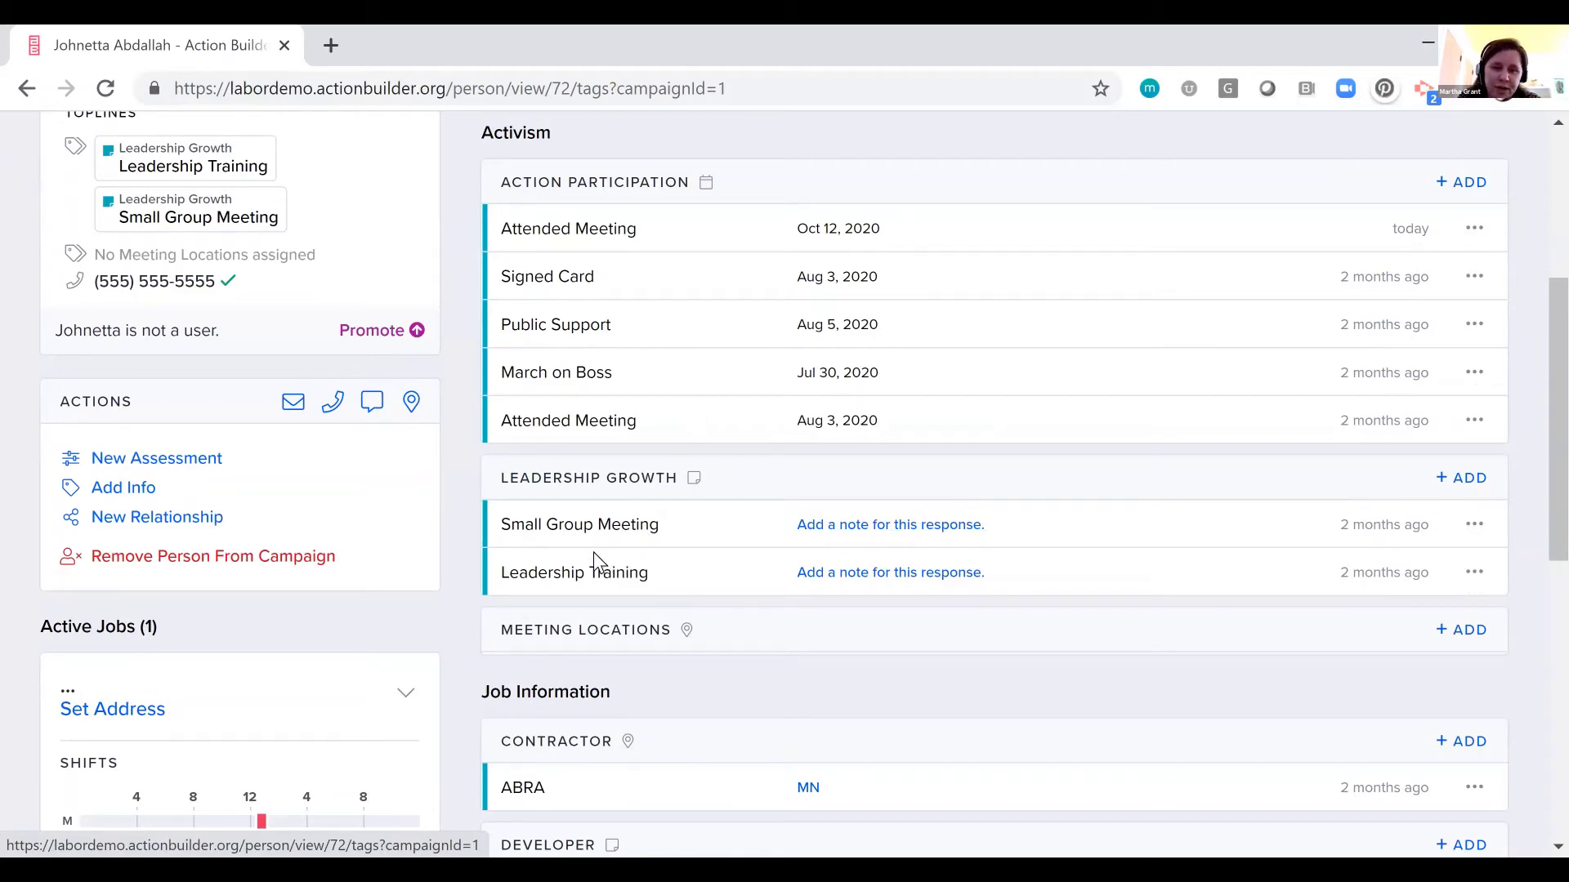
{"action": "scroll", "coordinate": [670, 613], "scroll_direction": "down", "scroll_amount": 3}
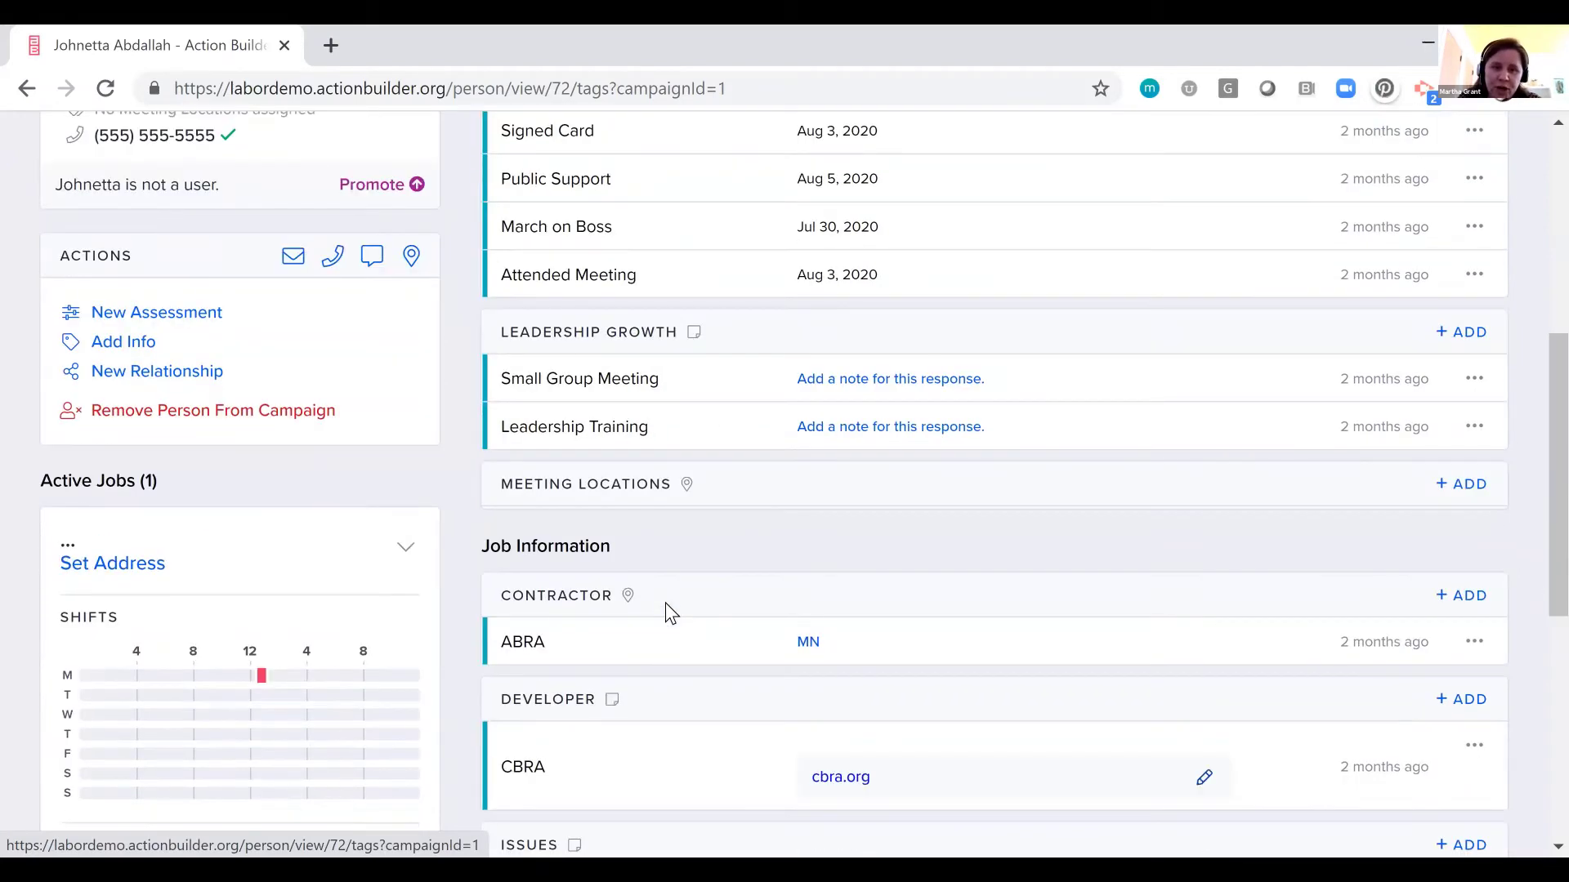
{"action": "scroll", "coordinate": [669, 611], "scroll_direction": "down", "scroll_amount": 5}
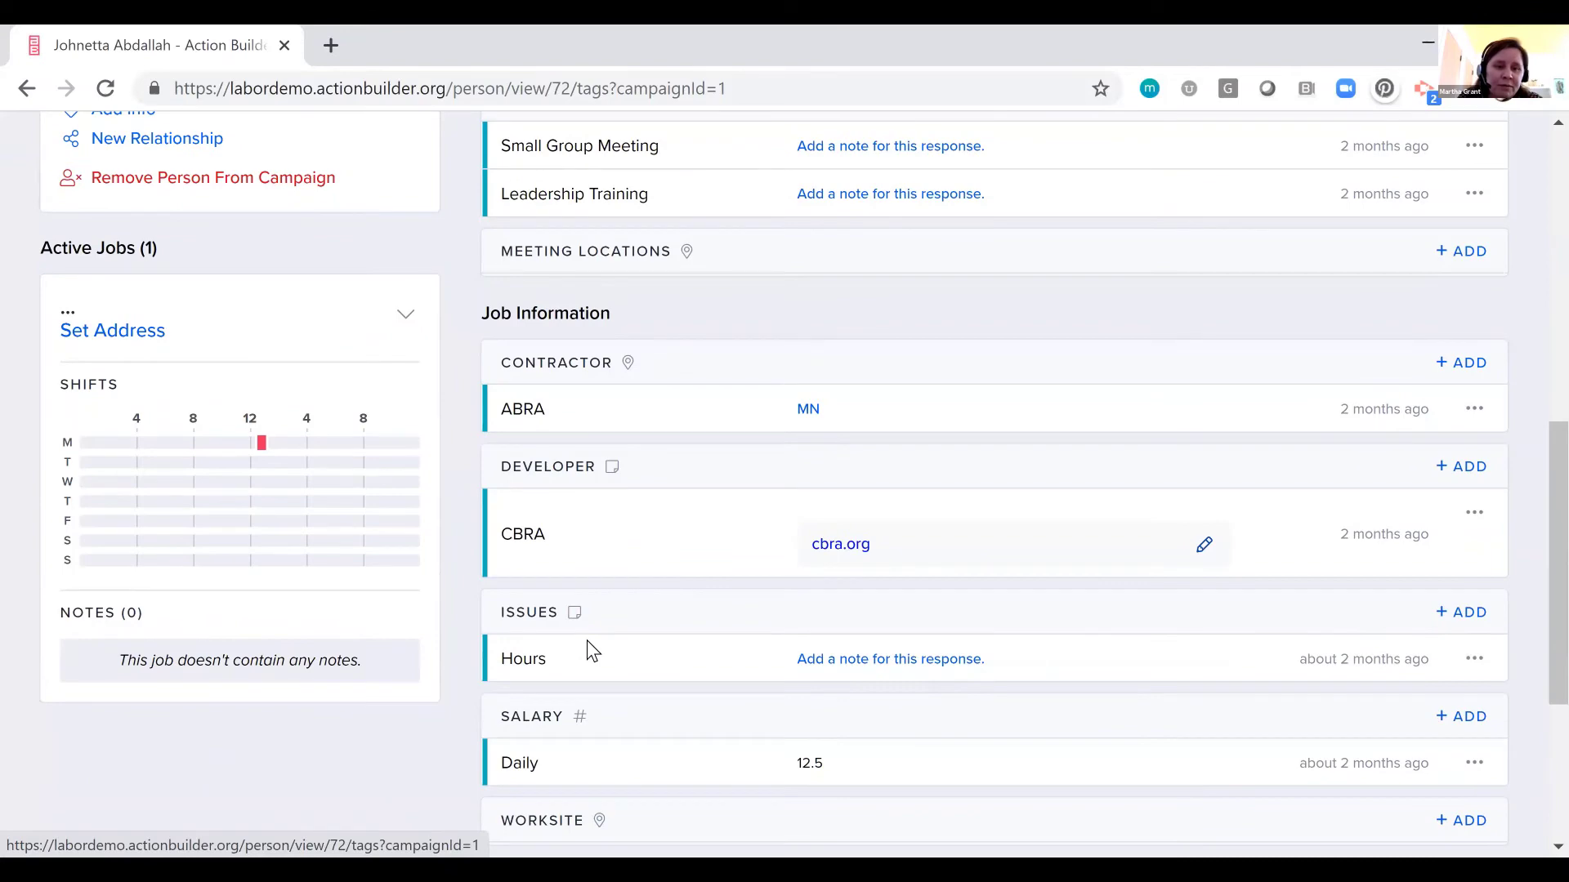
{"action": "scroll", "coordinate": [587, 639], "scroll_direction": "down", "scroll_amount": 4}
{"action": "scroll", "coordinate": [586, 639], "scroll_direction": "up", "scroll_amount": 6}
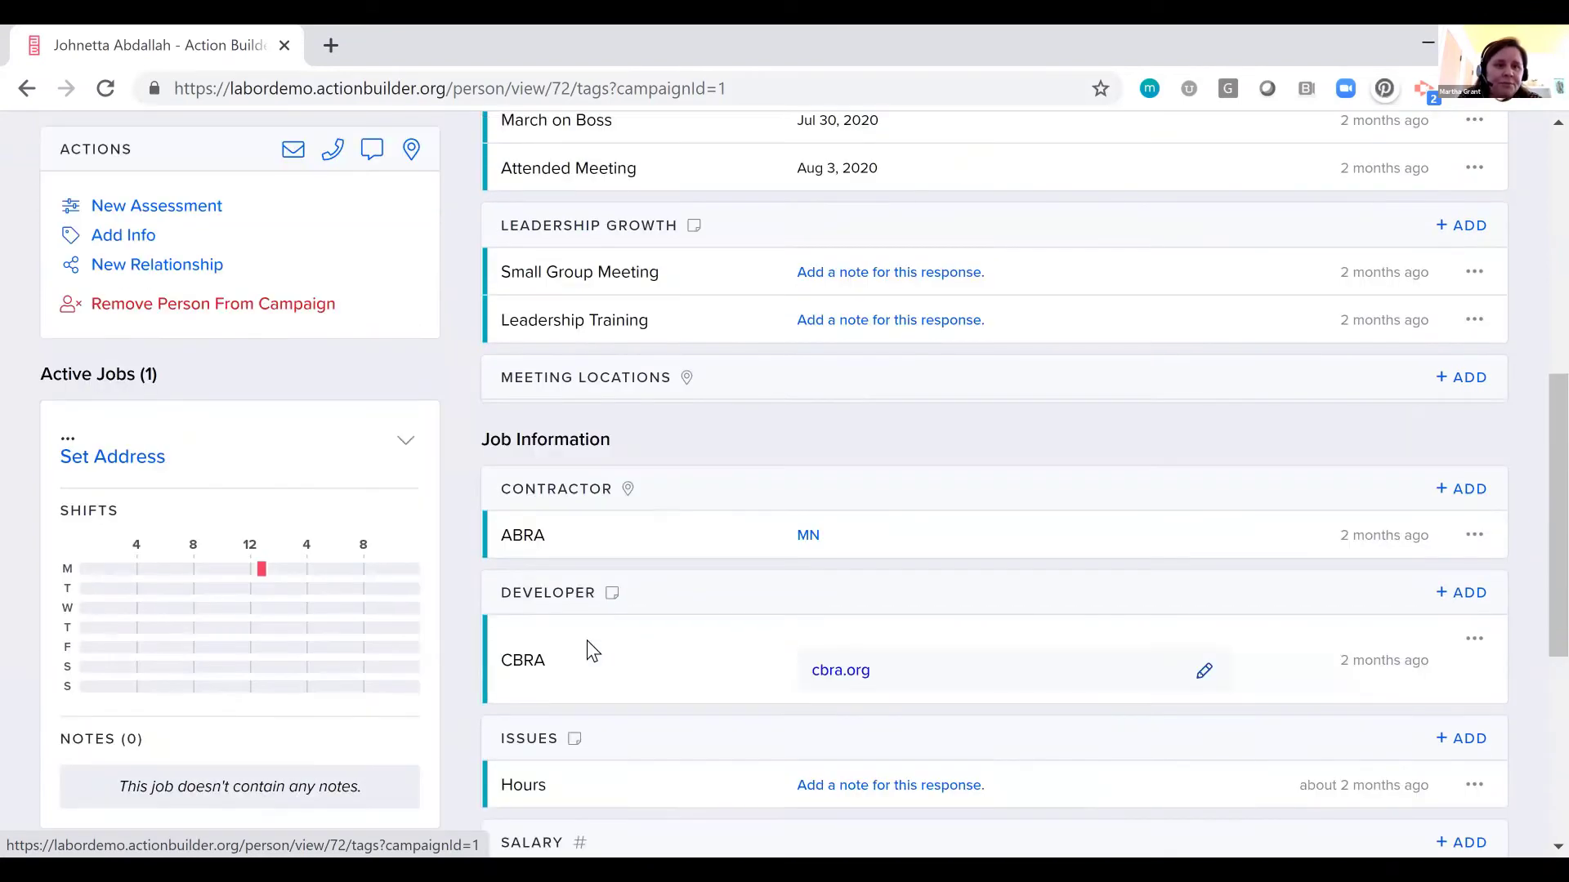
{"action": "scroll", "coordinate": [587, 639], "scroll_direction": "up", "scroll_amount": 10}
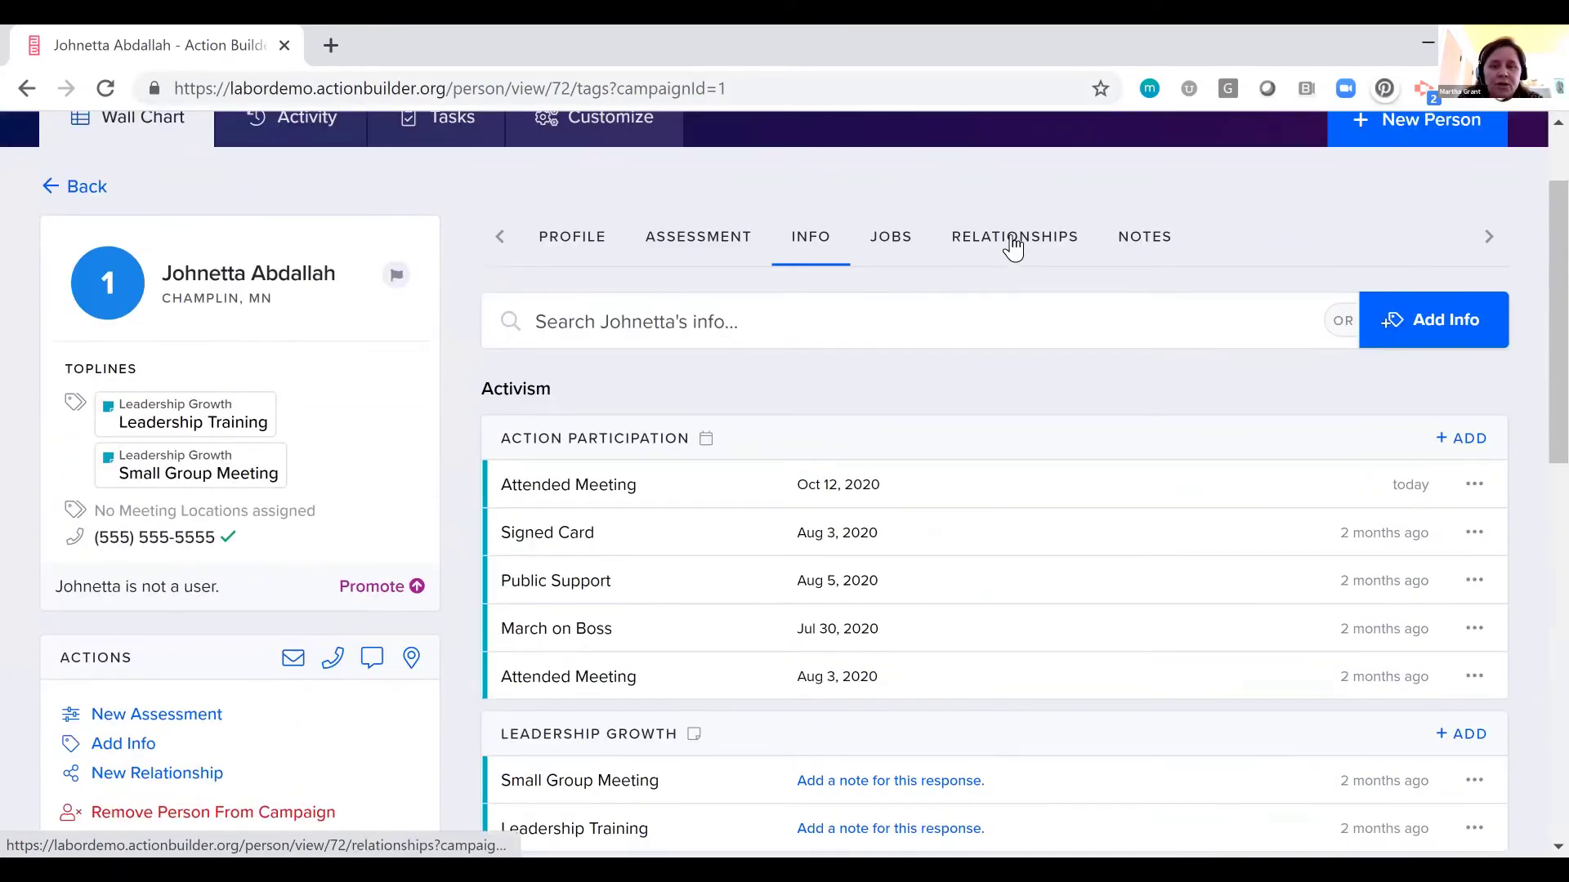
- View the person's two relationships, starting and cancelling a note on the first
{"action": "left_click", "coordinate": [1013, 241]}
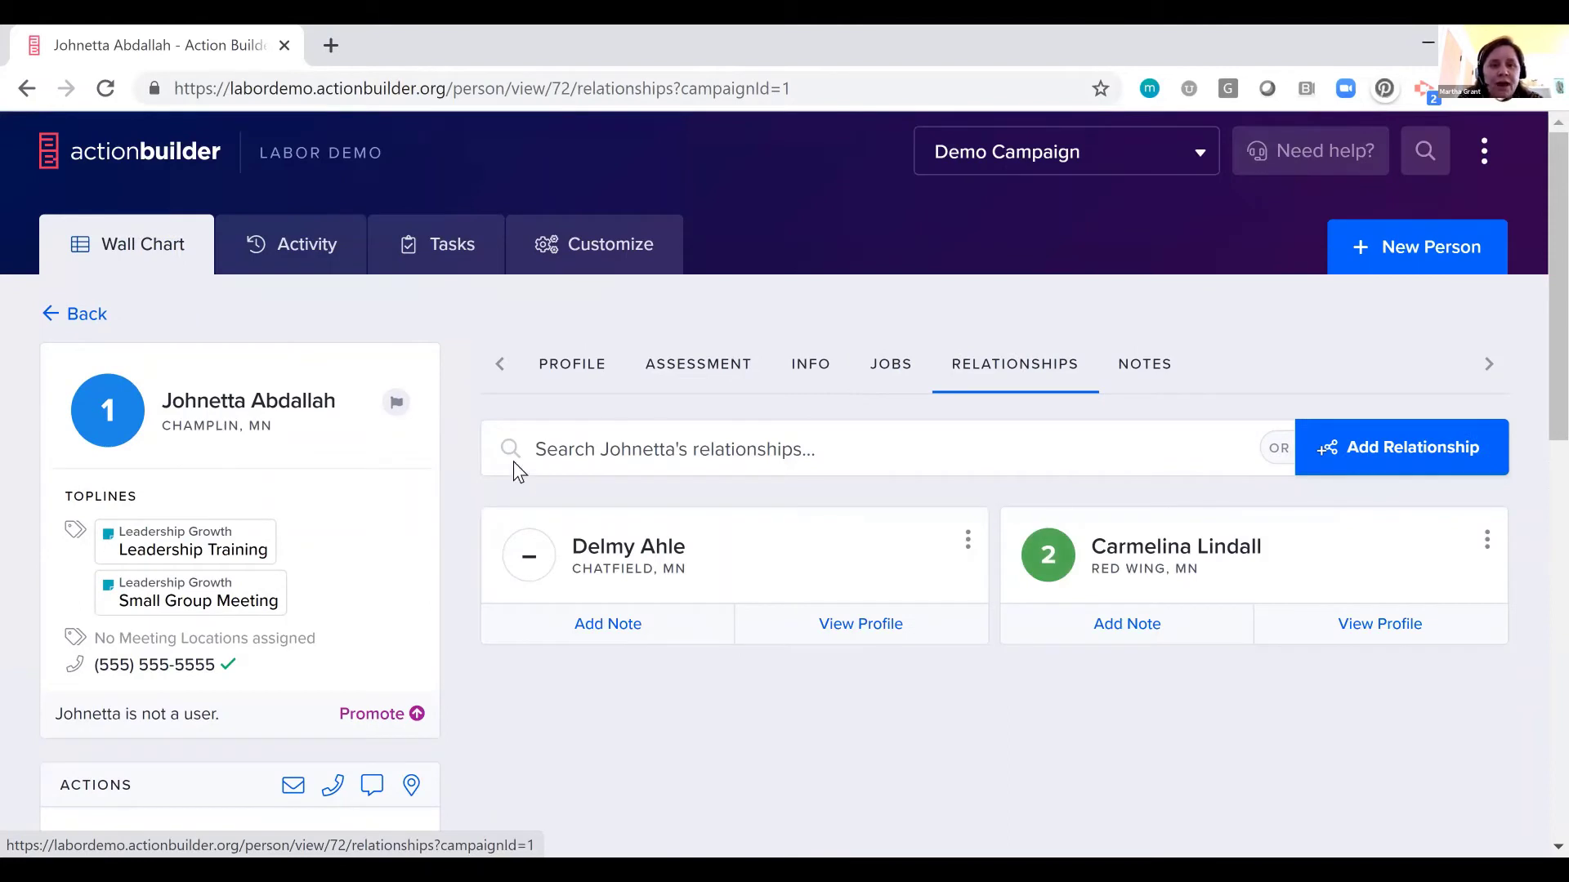
{"action": "left_click", "coordinate": [606, 623]}
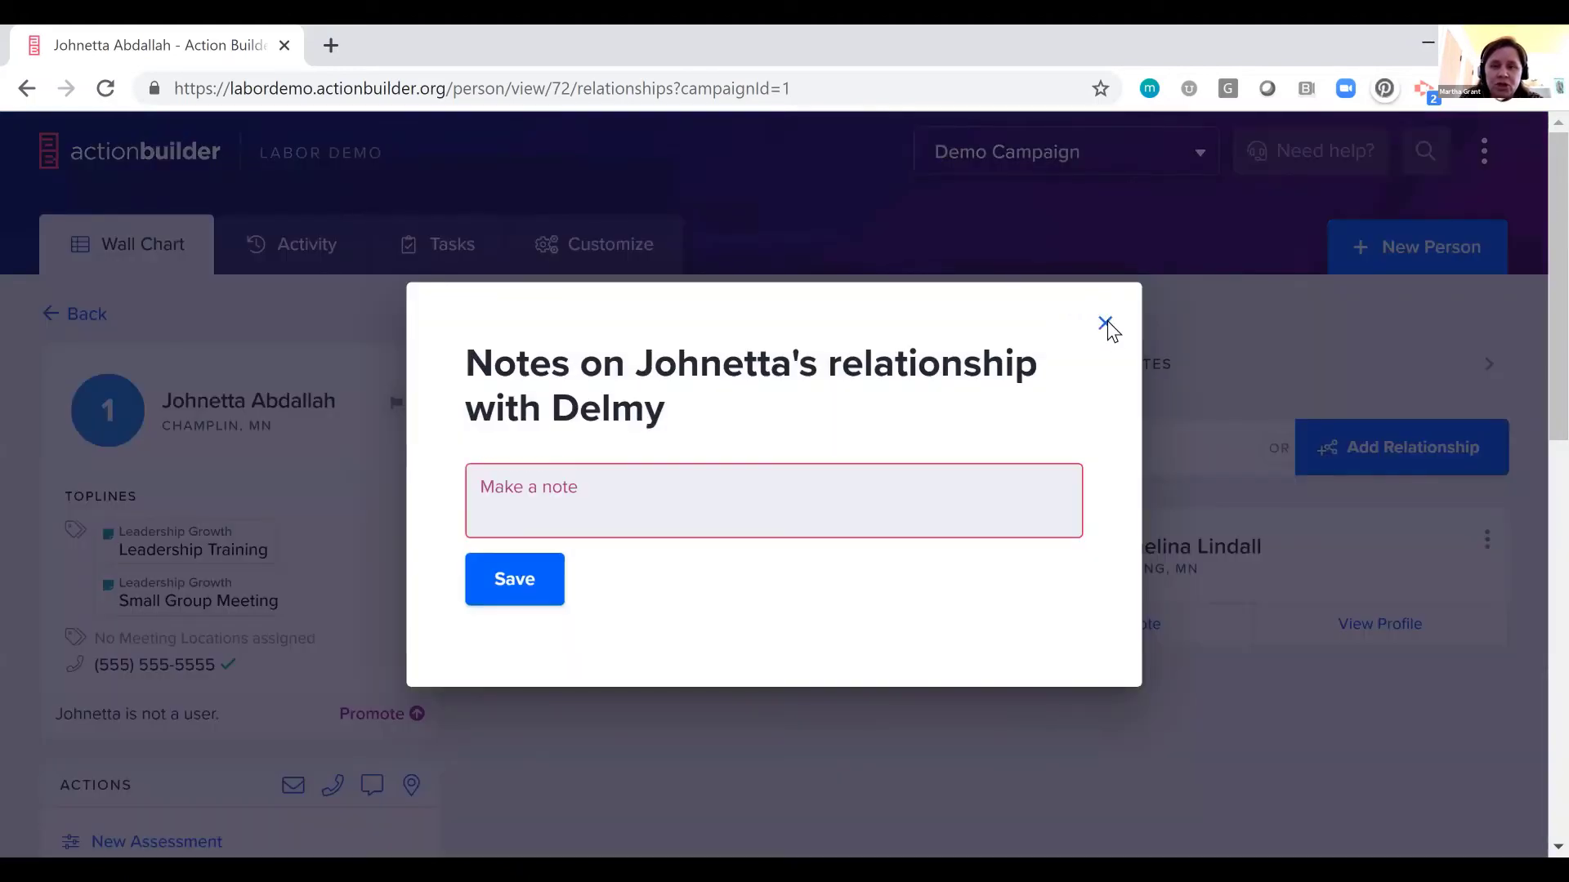
{"action": "left_click", "coordinate": [1106, 323]}
- Browse the Notes tab, holding one pinned note from August 13, 2020
{"action": "left_click", "coordinate": [1146, 367]}
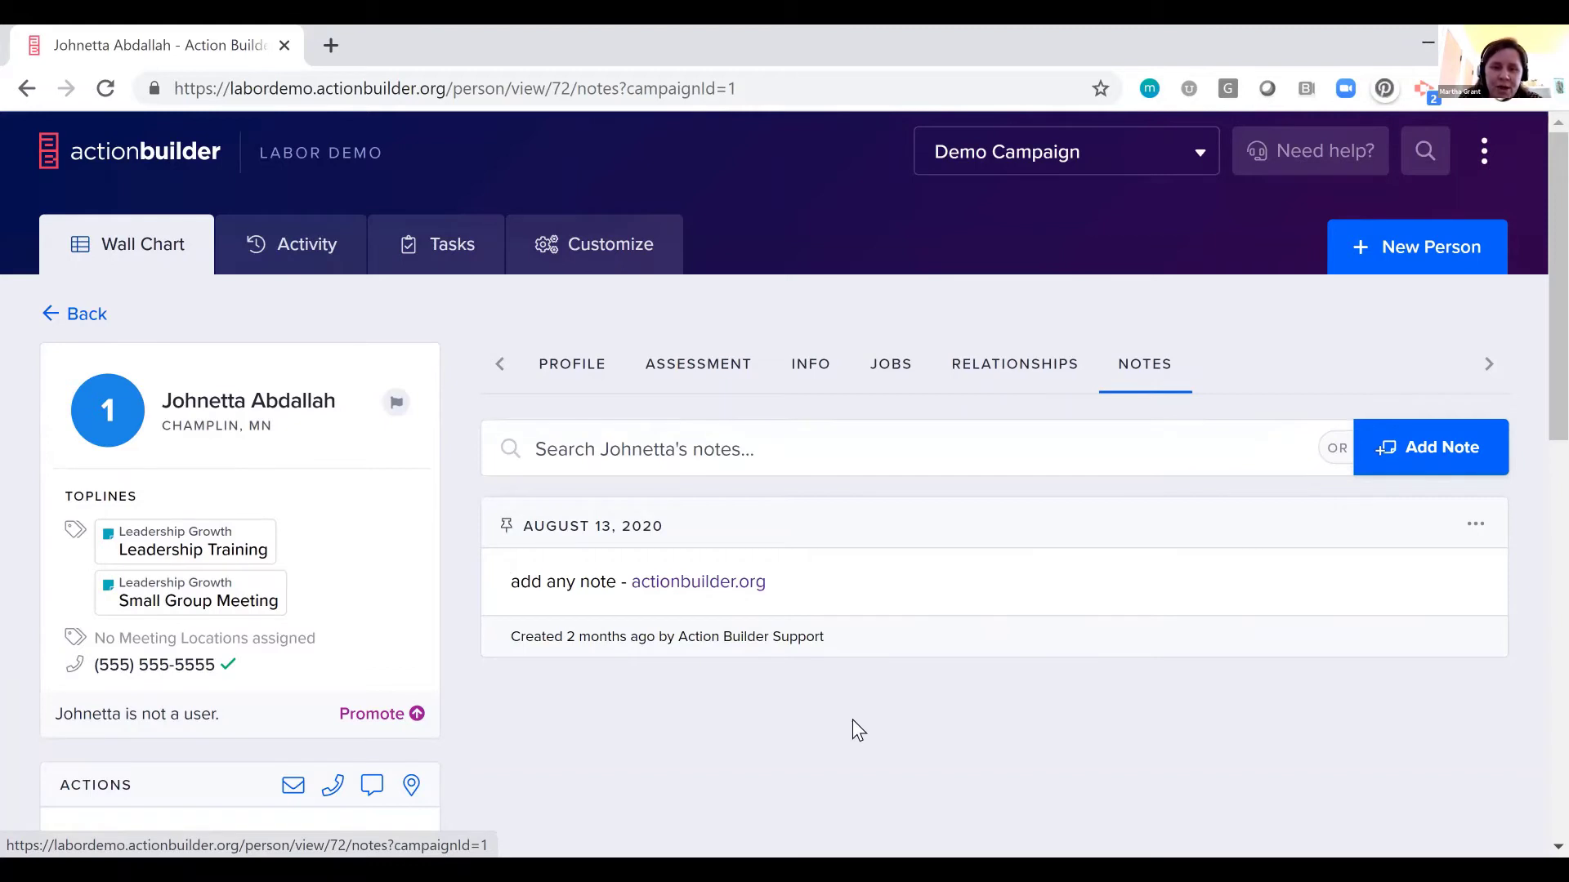
{"action": "scroll", "coordinate": [1000, 597], "scroll_direction": "down", "scroll_amount": 1}
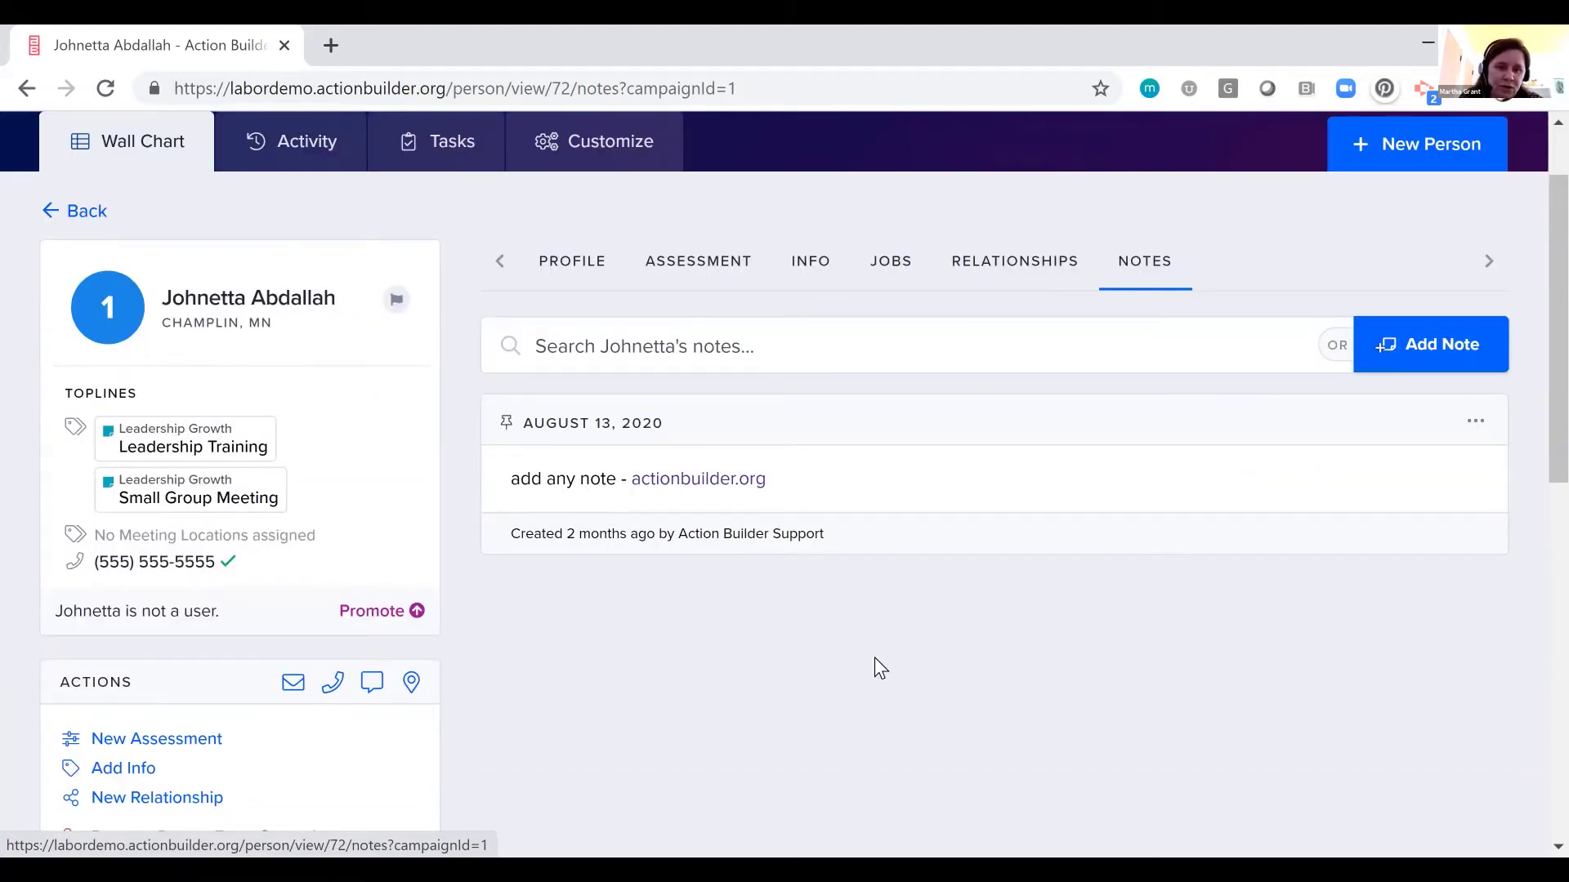
{"action": "scroll", "coordinate": [886, 396], "scroll_direction": "down", "scroll_amount": 1}
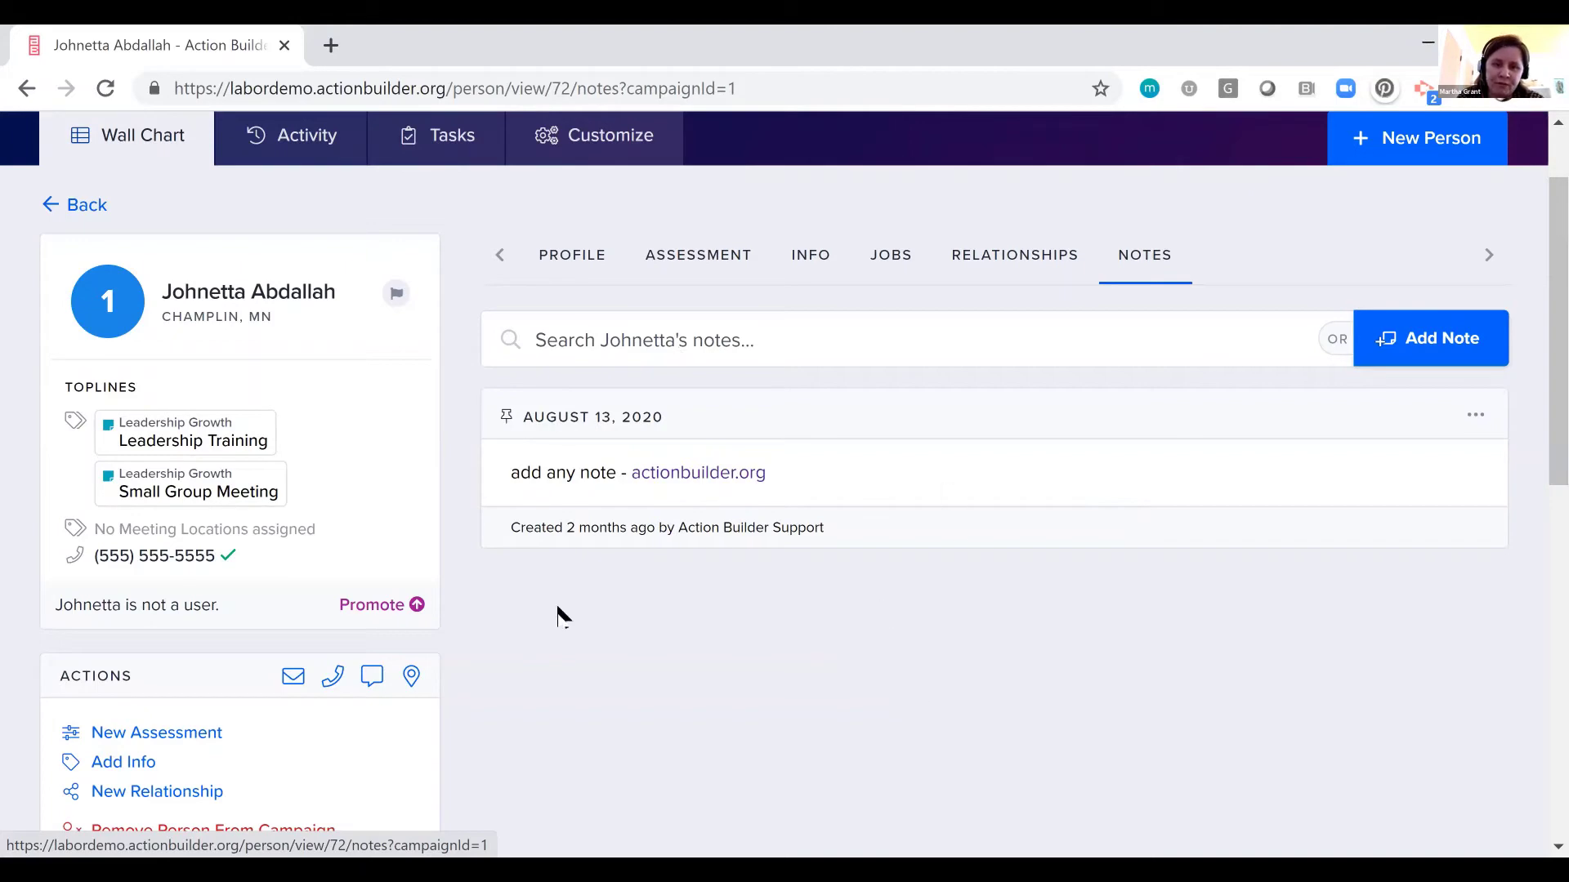
{"action": "scroll", "coordinate": [719, 688], "scroll_direction": "down", "scroll_amount": 2}
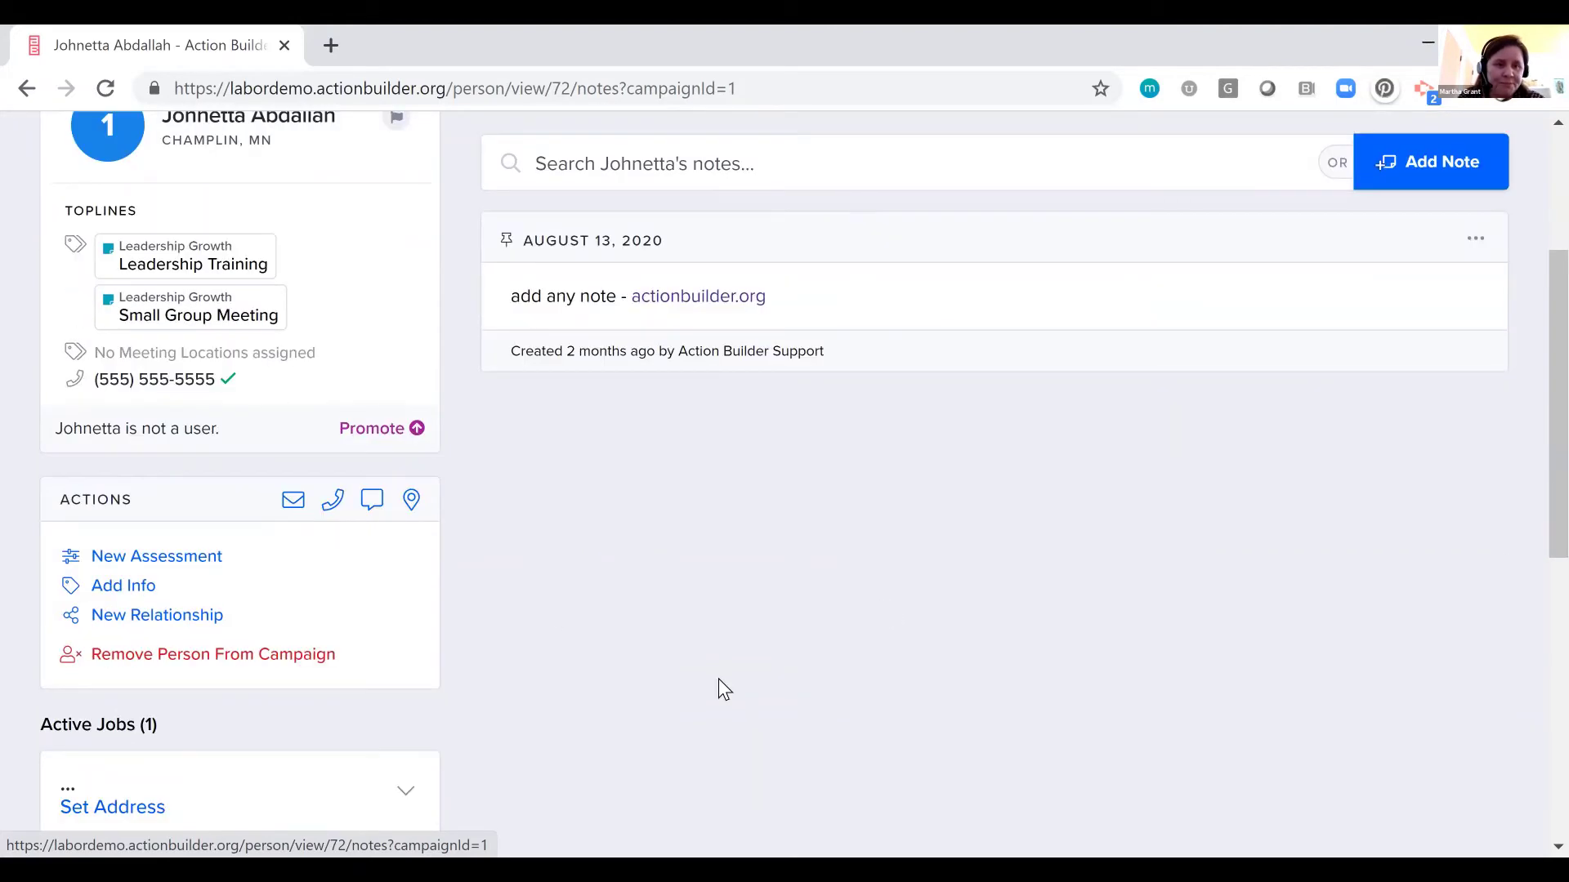
{"action": "scroll", "coordinate": [528, 449], "scroll_direction": "up", "scroll_amount": 2}
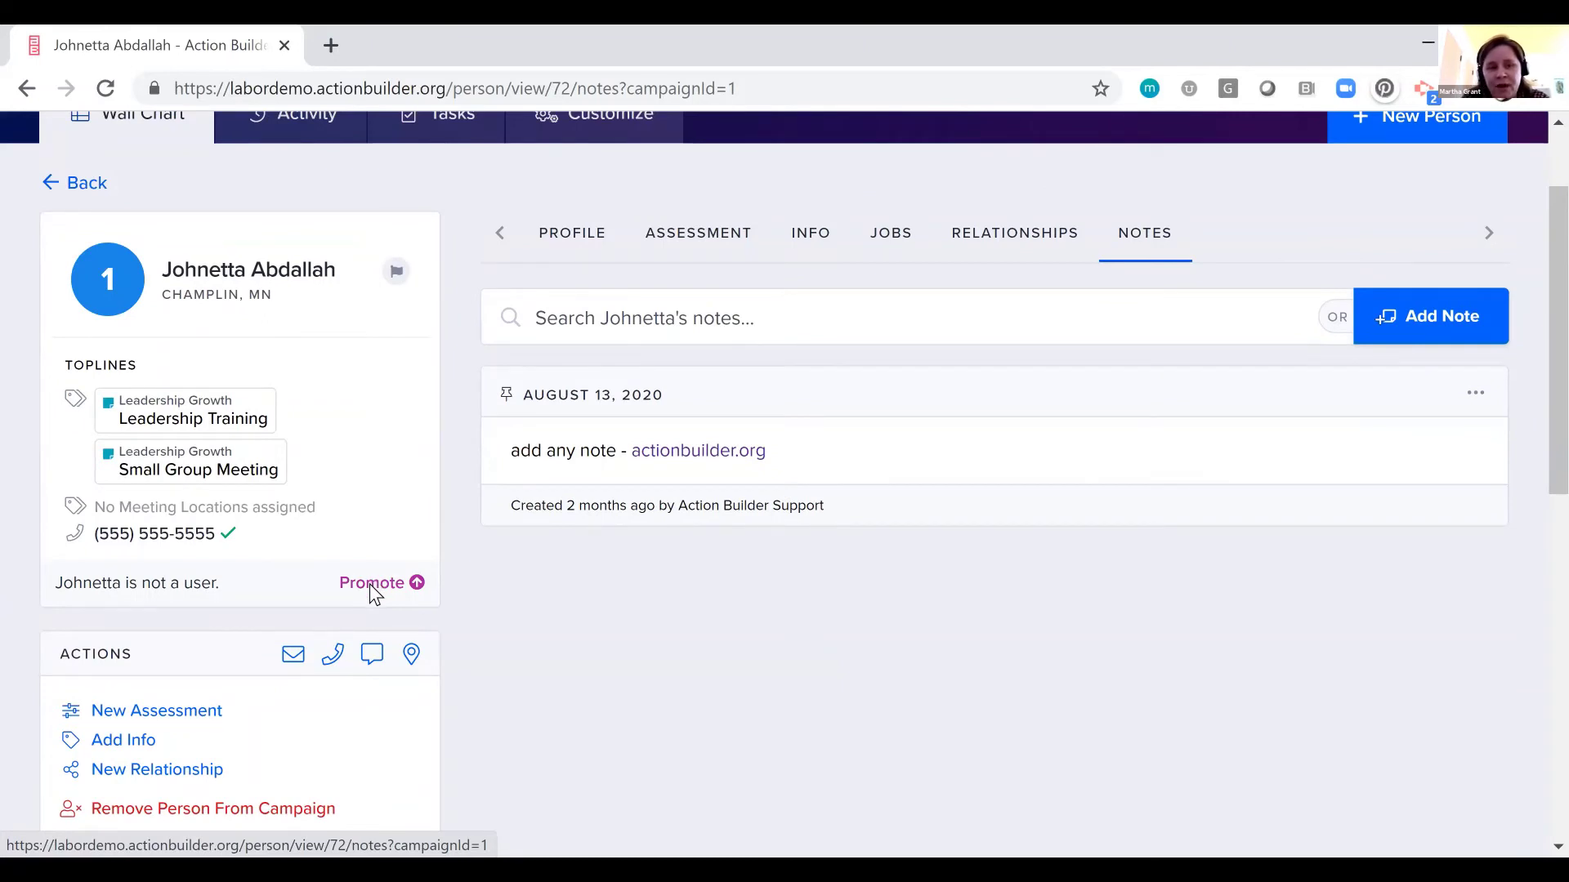
- Start a new user account for the person and browse the Select Info responses
{"action": "left_click", "coordinate": [369, 584]}
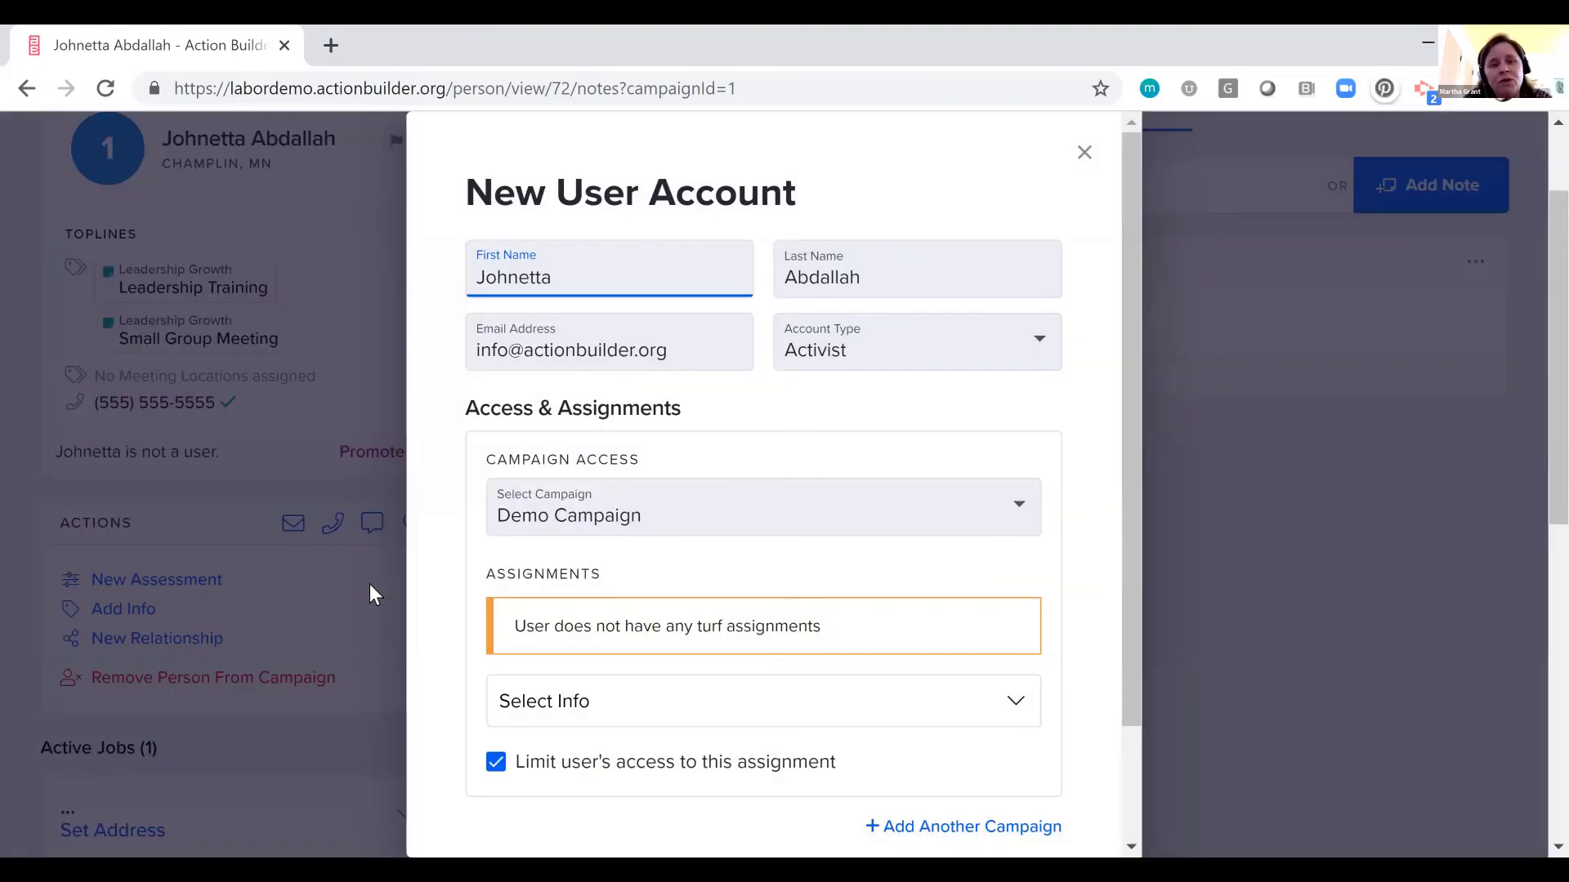
{"action": "left_click", "coordinate": [766, 719]}
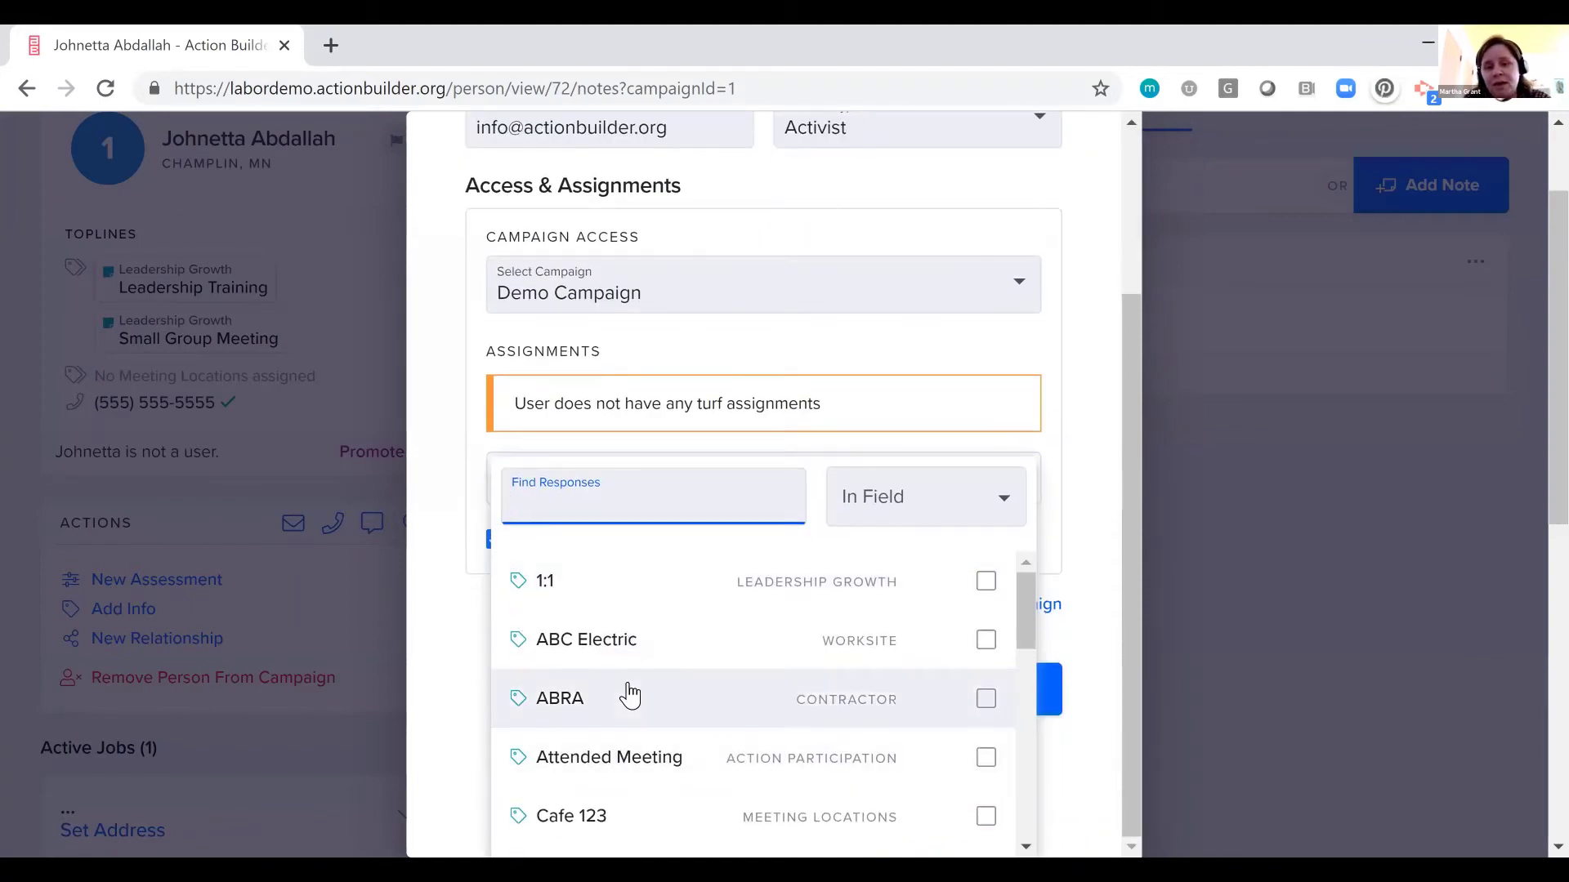
{"action": "scroll", "coordinate": [666, 719], "scroll_direction": "down", "scroll_amount": 1}
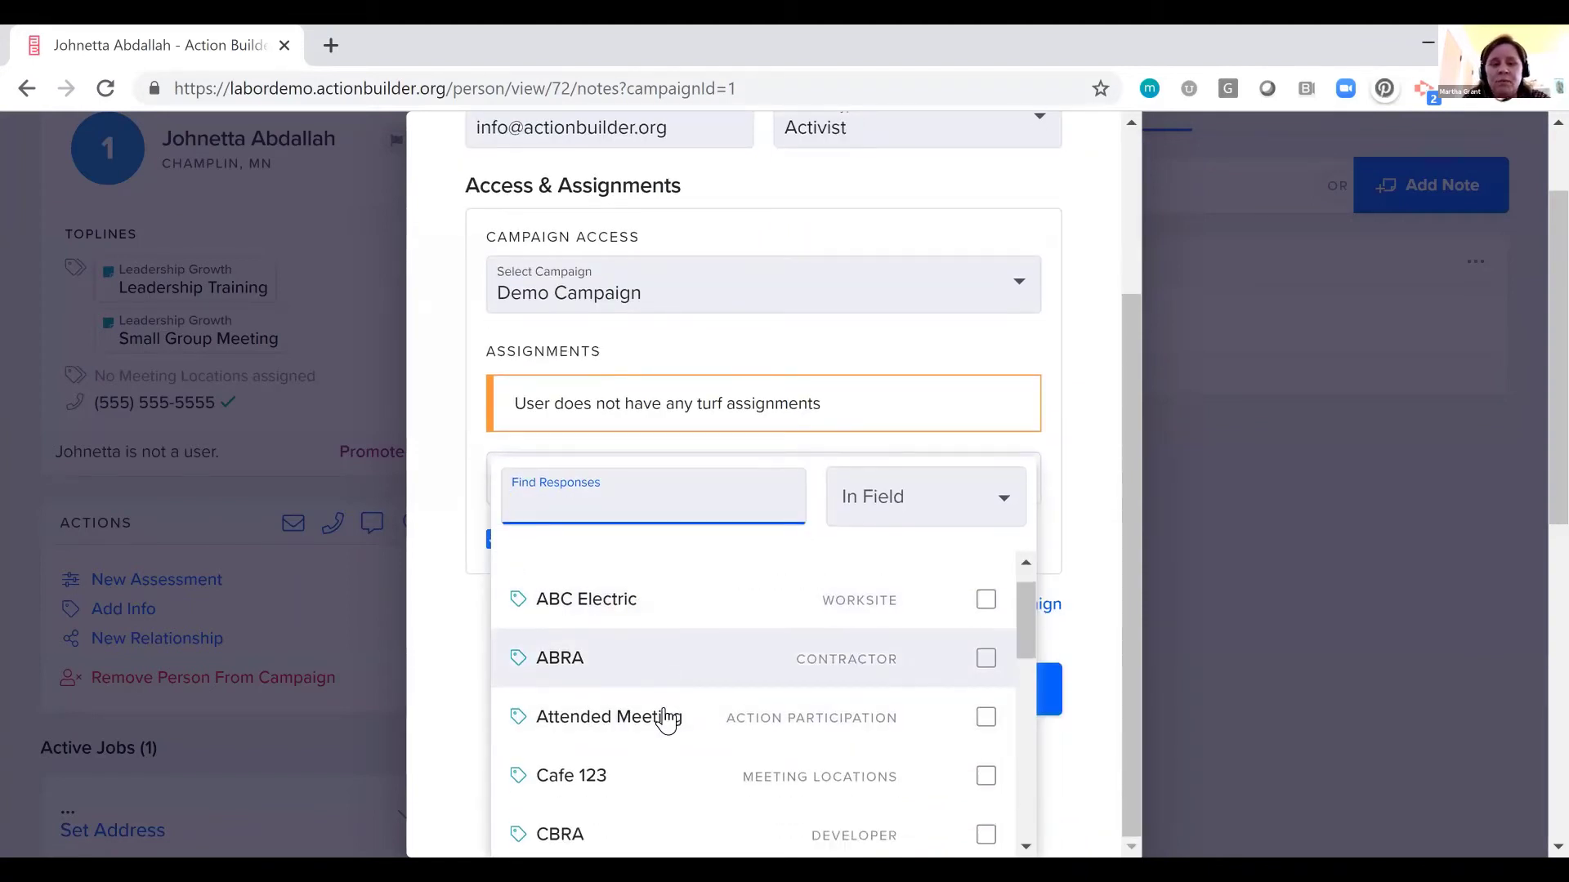
{"action": "scroll", "coordinate": [666, 719], "scroll_direction": "down", "scroll_amount": 3}
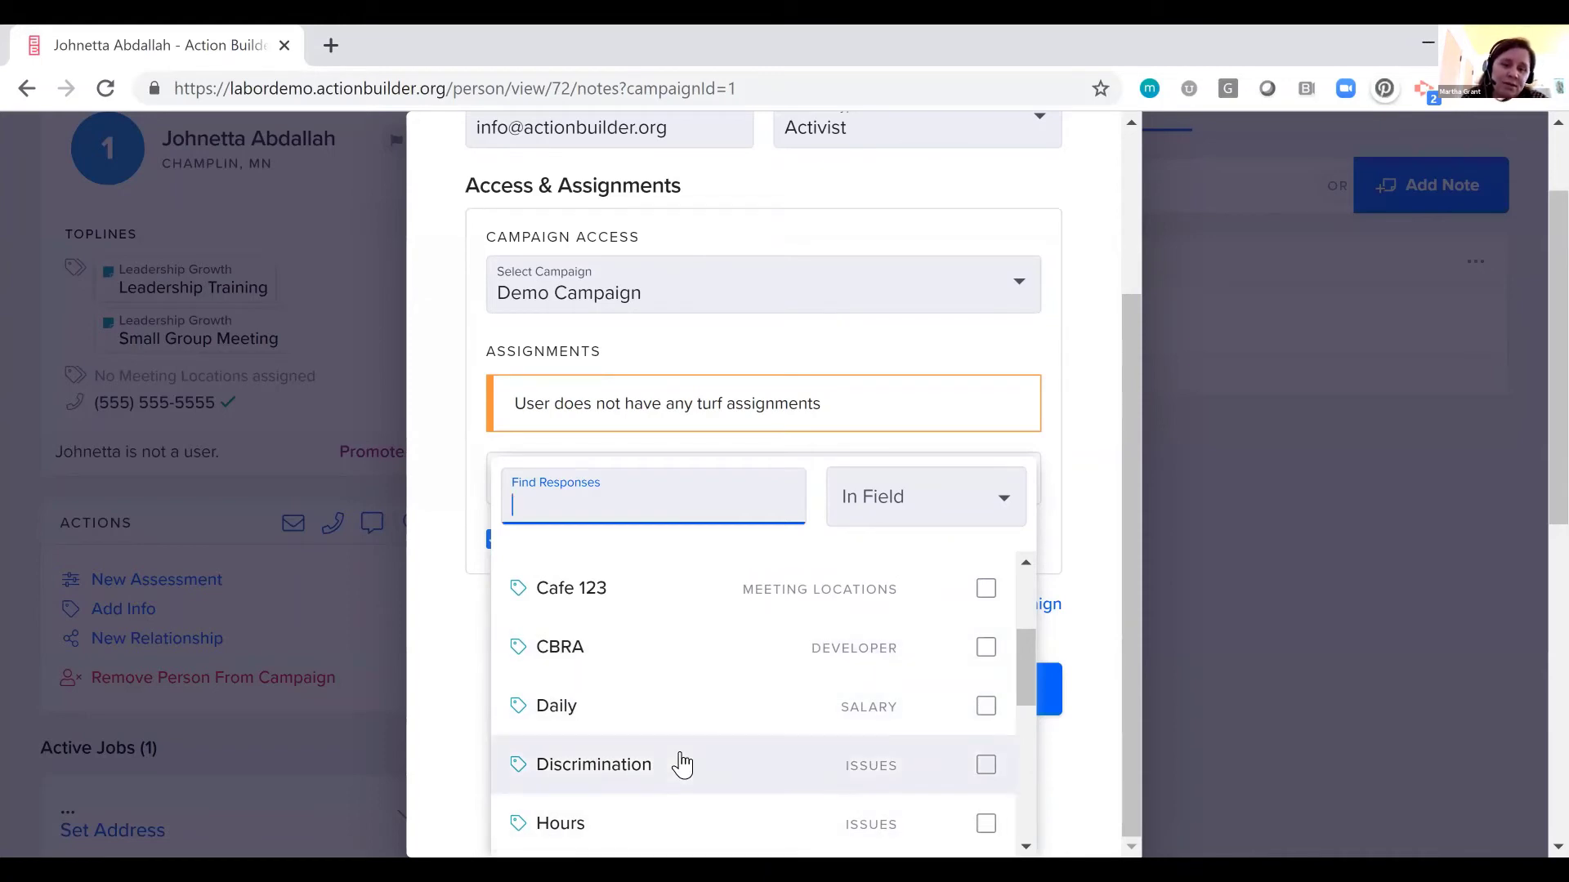
{"action": "scroll", "coordinate": [764, 609], "scroll_direction": "down", "scroll_amount": 3}
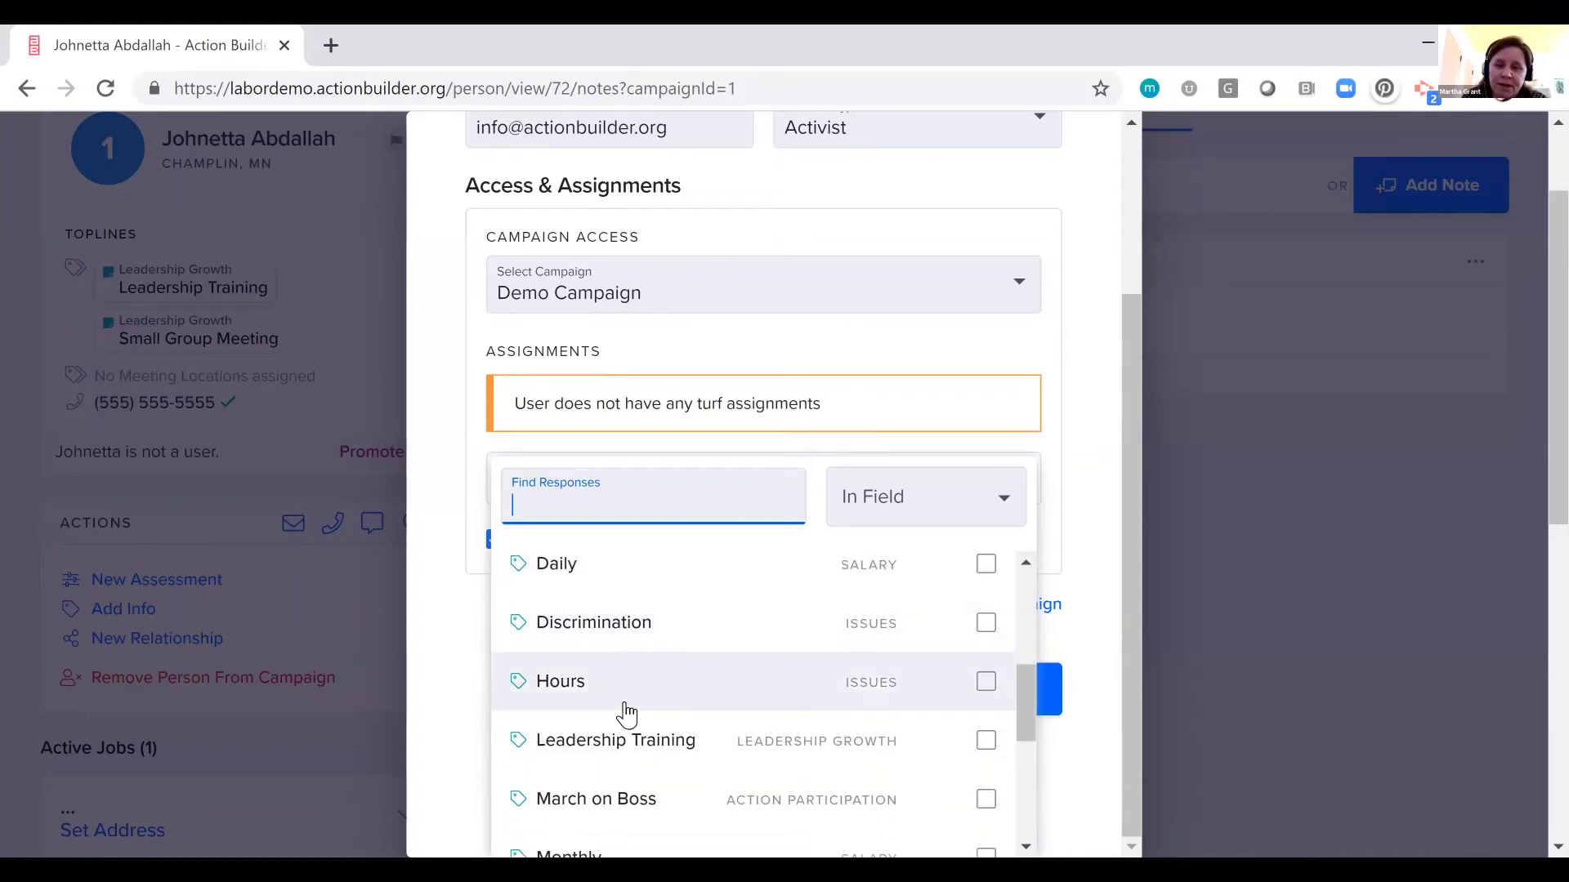
{"action": "left_click", "coordinate": [426, 604]}
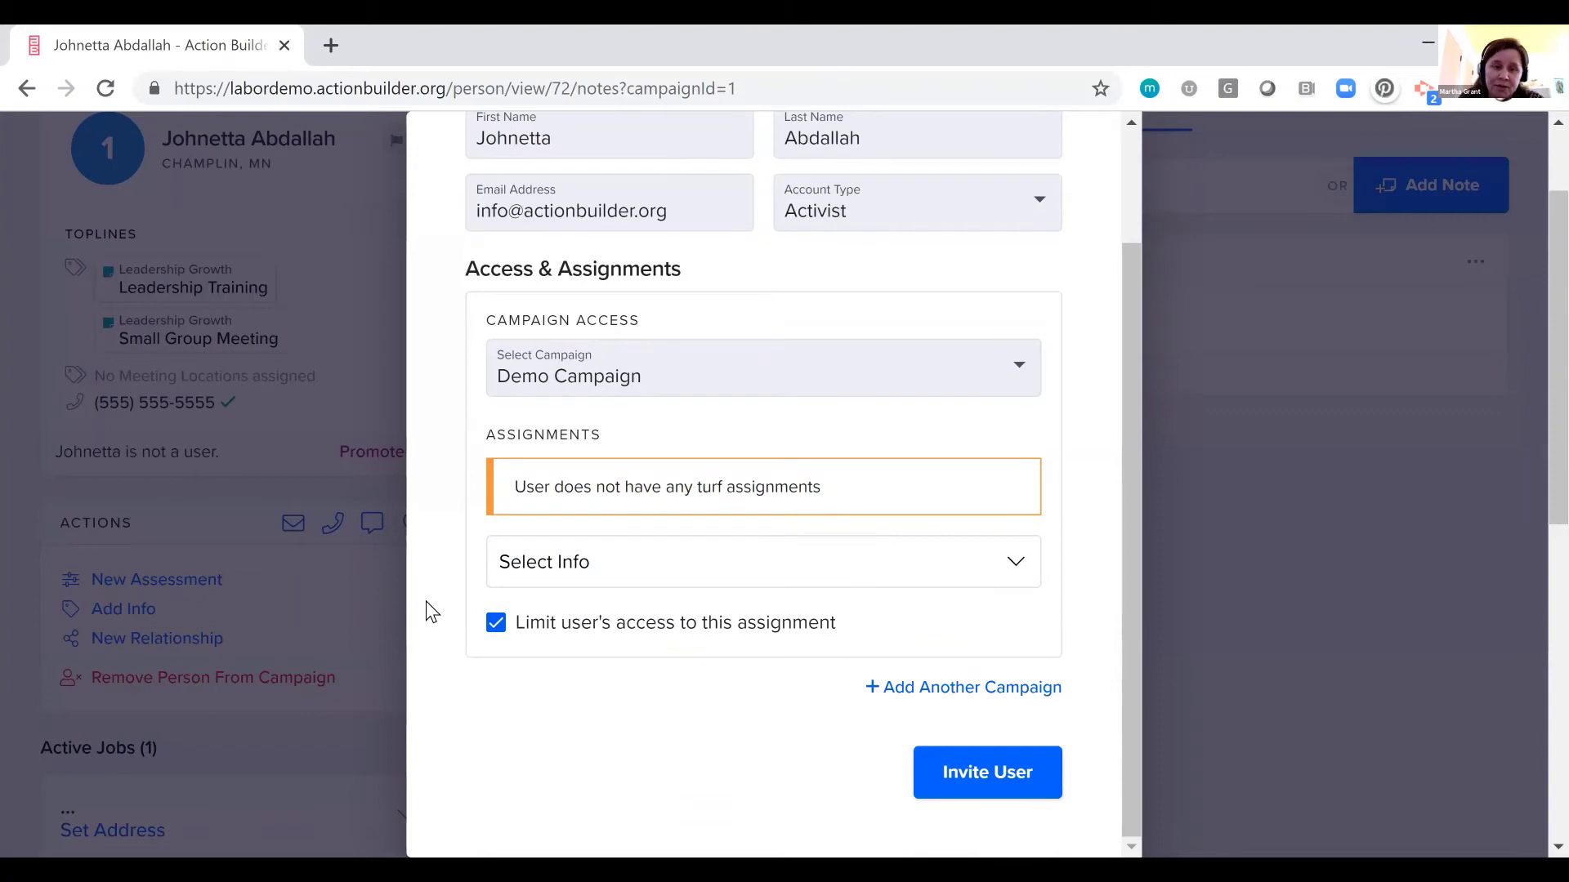
- Uncheck 'Limit user's access to this assignment' and close the form without inviting
{"action": "scroll", "coordinate": [425, 600], "scroll_direction": "up", "scroll_amount": 2}
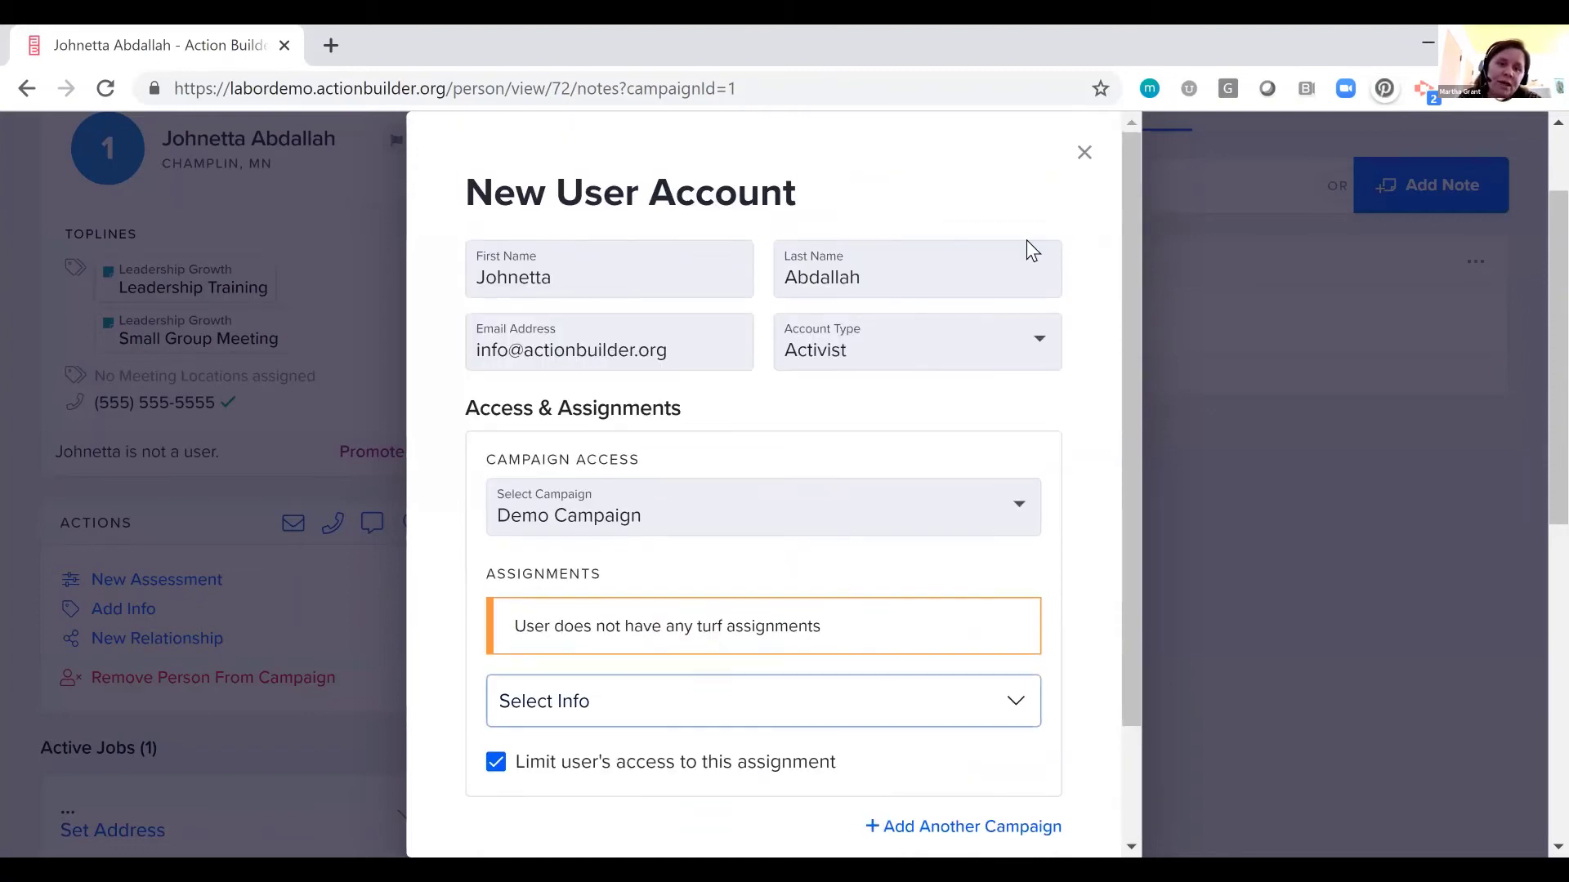
{"action": "scroll", "coordinate": [935, 679], "scroll_direction": "down", "scroll_amount": 2}
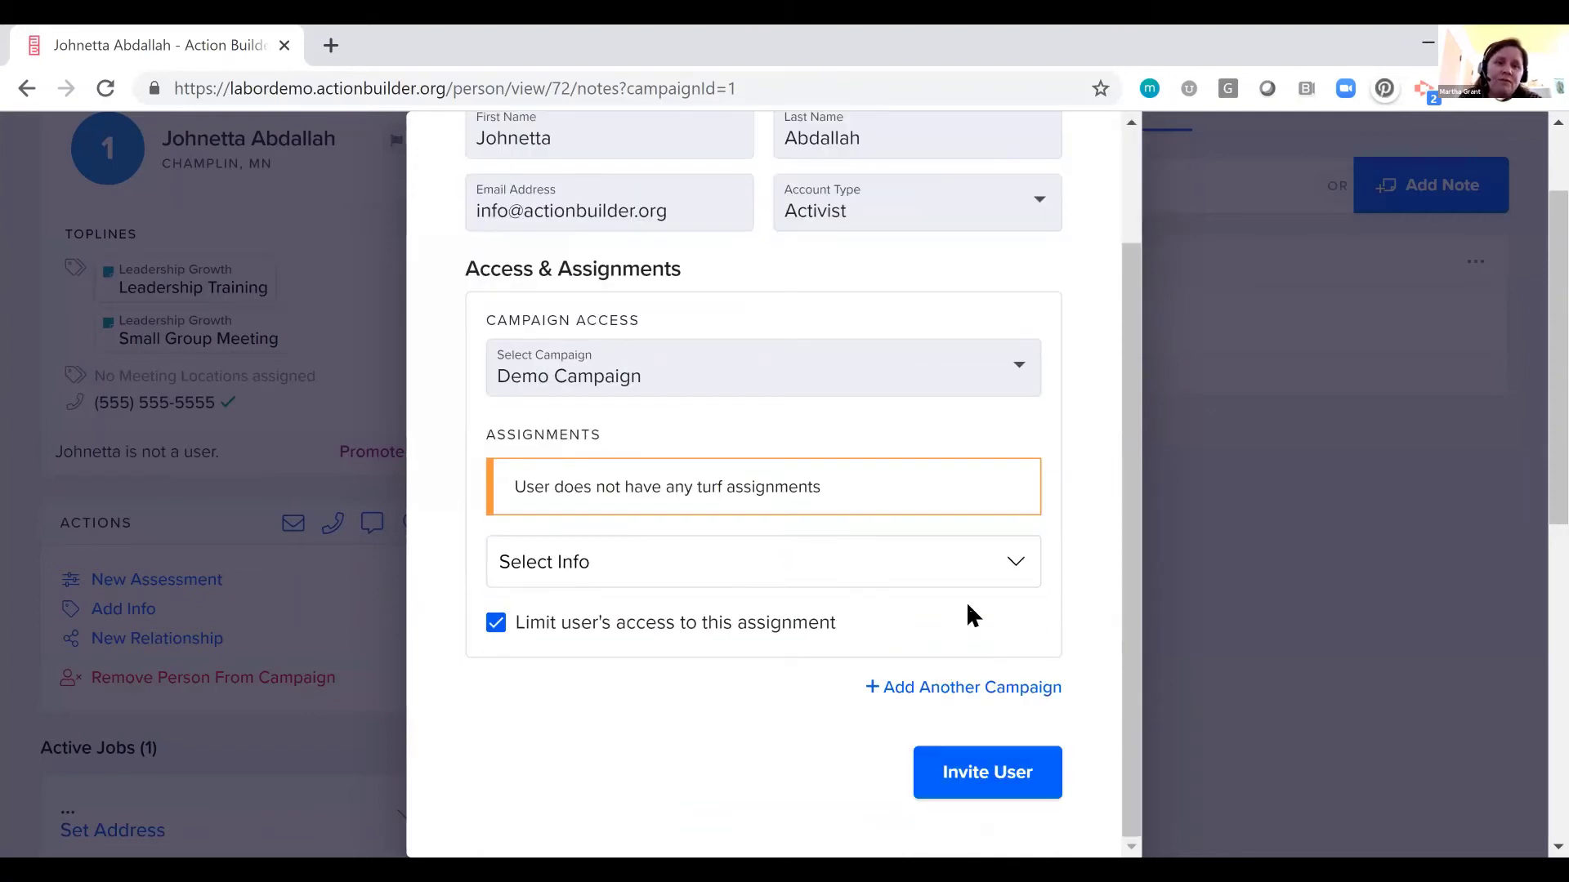
{"action": "scroll", "coordinate": [972, 617], "scroll_direction": "up", "scroll_amount": 1}
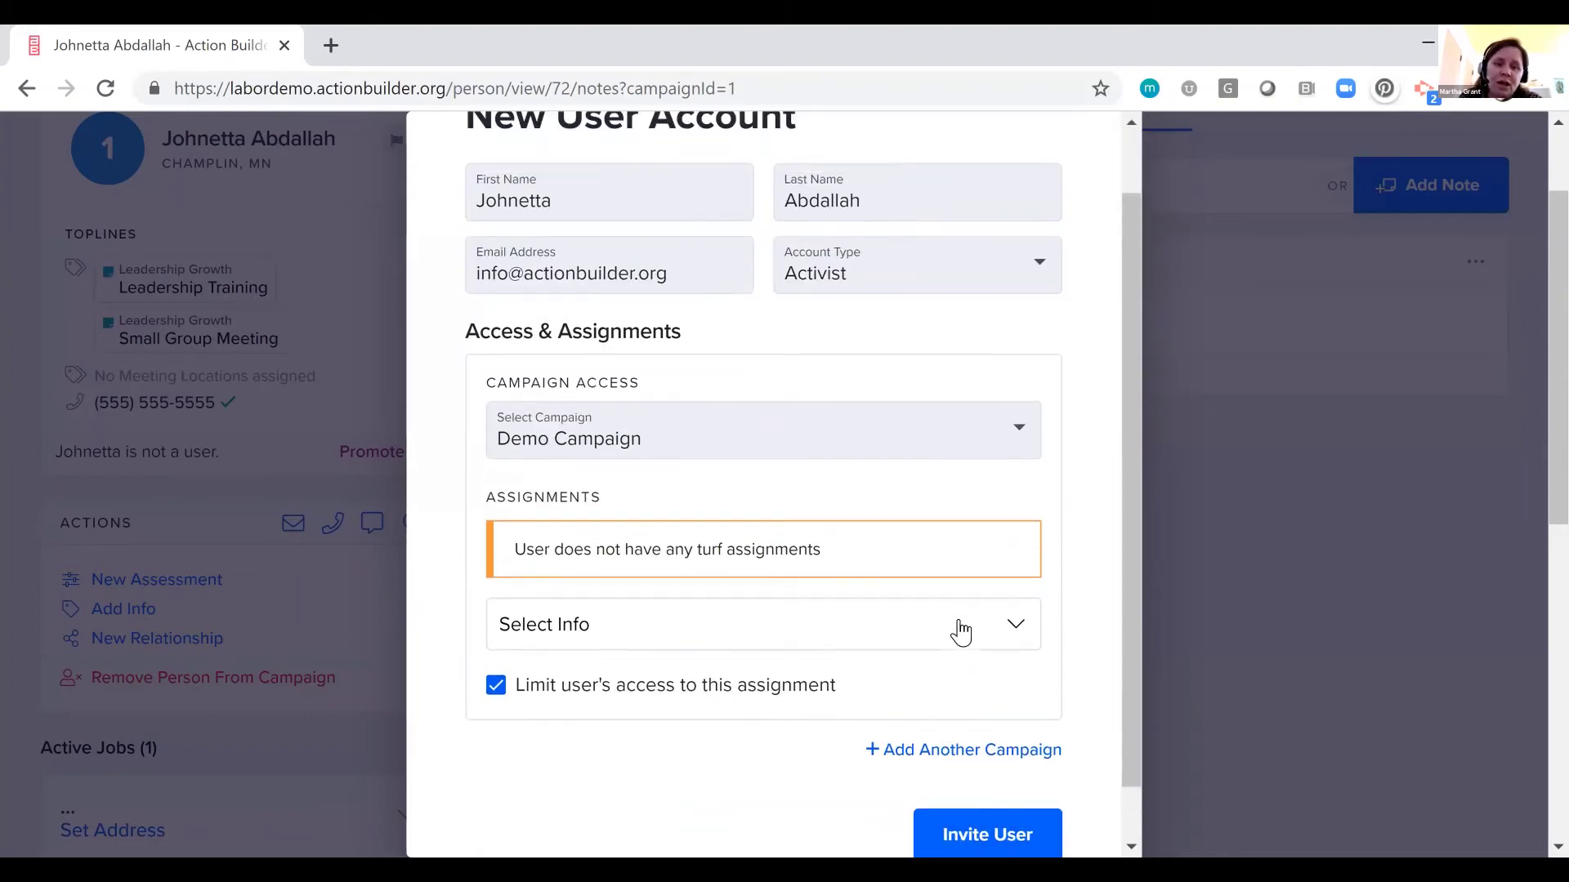
{"action": "left_click", "coordinate": [493, 692]}
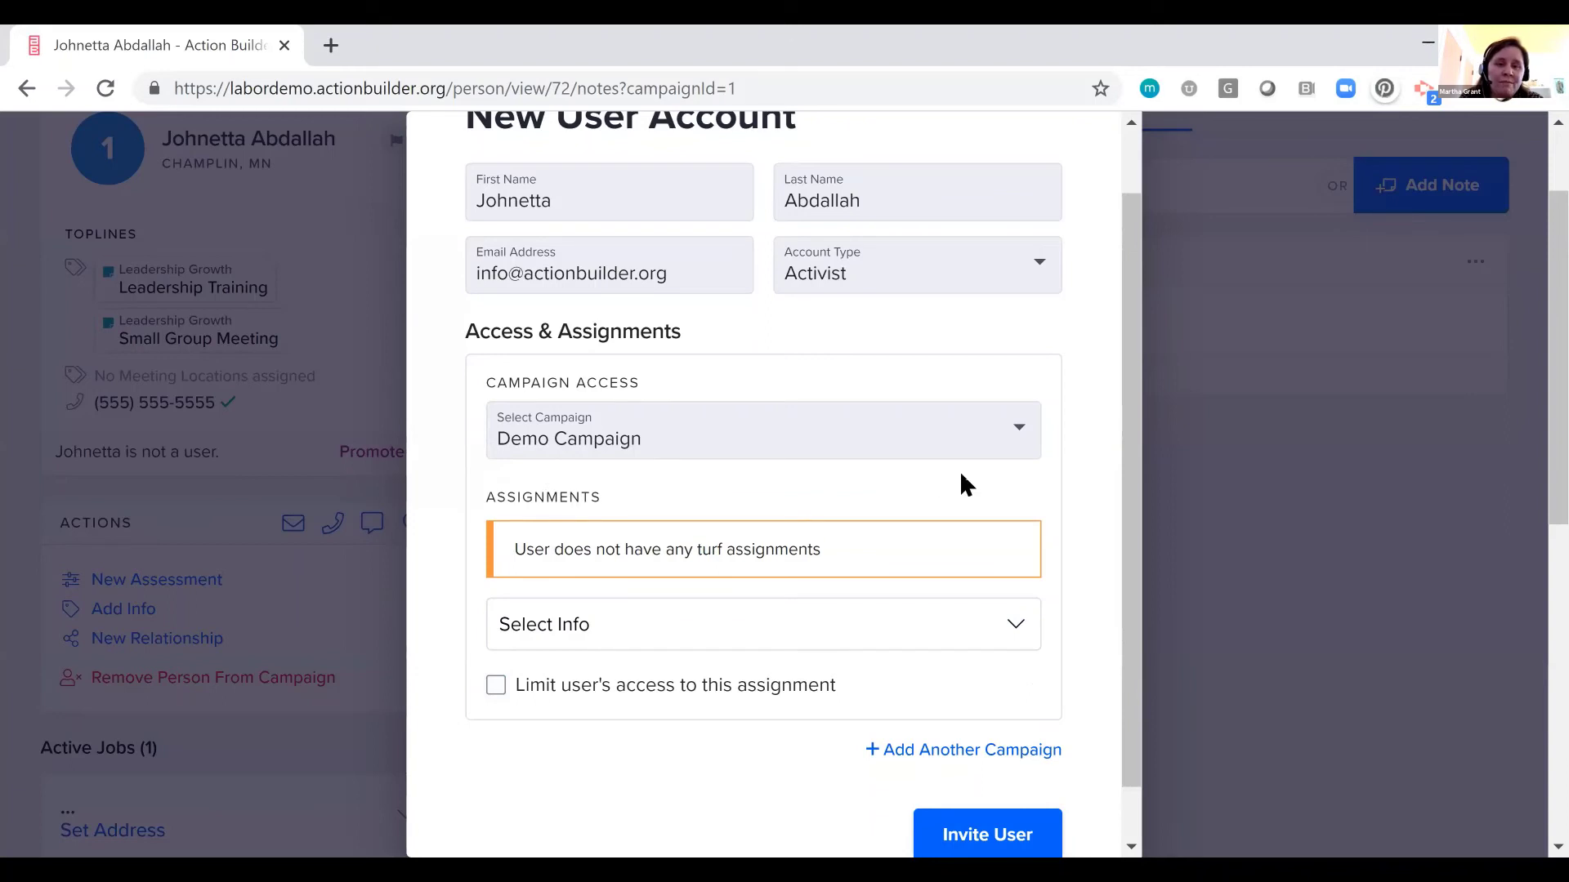
{"action": "scroll", "coordinate": [1071, 434], "scroll_direction": "up", "scroll_amount": 1}
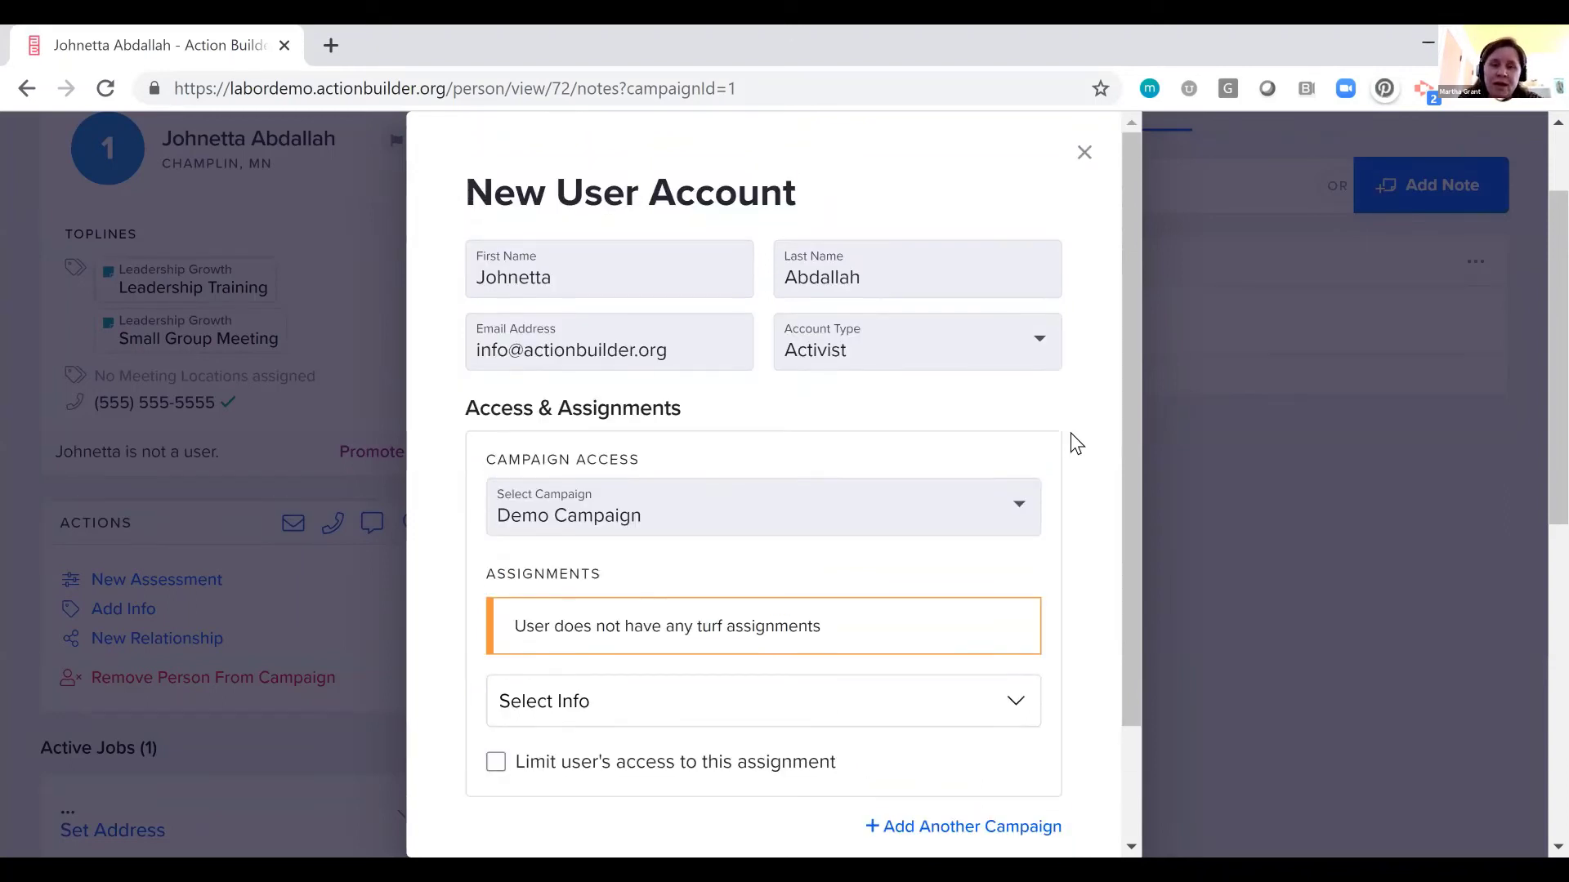
{"action": "left_click", "coordinate": [1085, 152]}
- Scroll the Activity Stream's 35 updates, led by the assessment change from 2 to 1
{"action": "scroll", "coordinate": [455, 386], "scroll_direction": "up", "scroll_amount": 2}
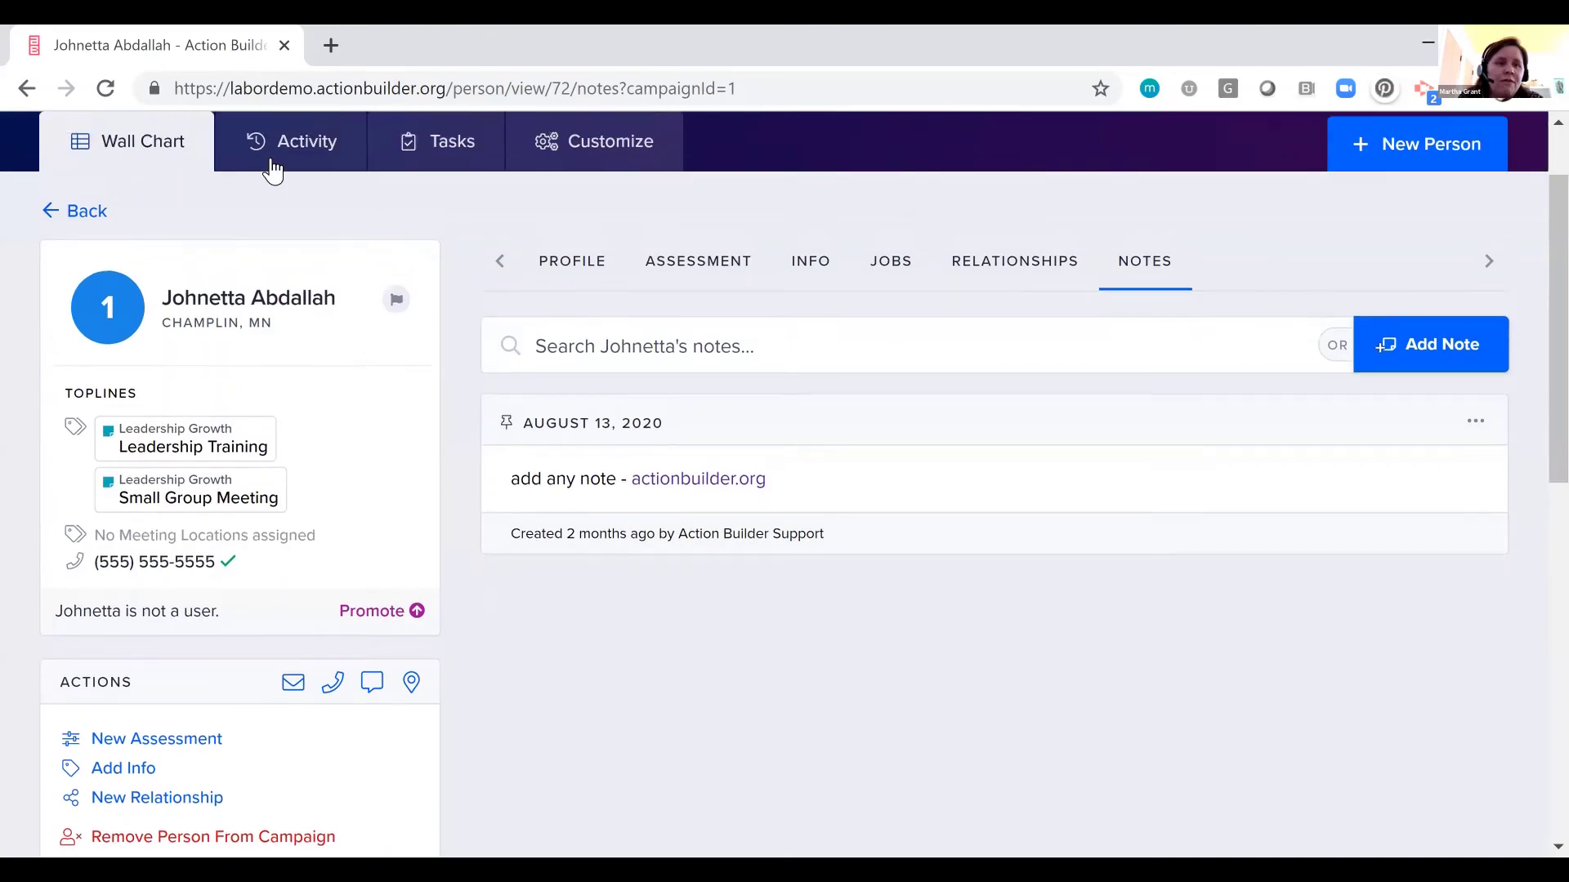
{"action": "left_click", "coordinate": [271, 160]}
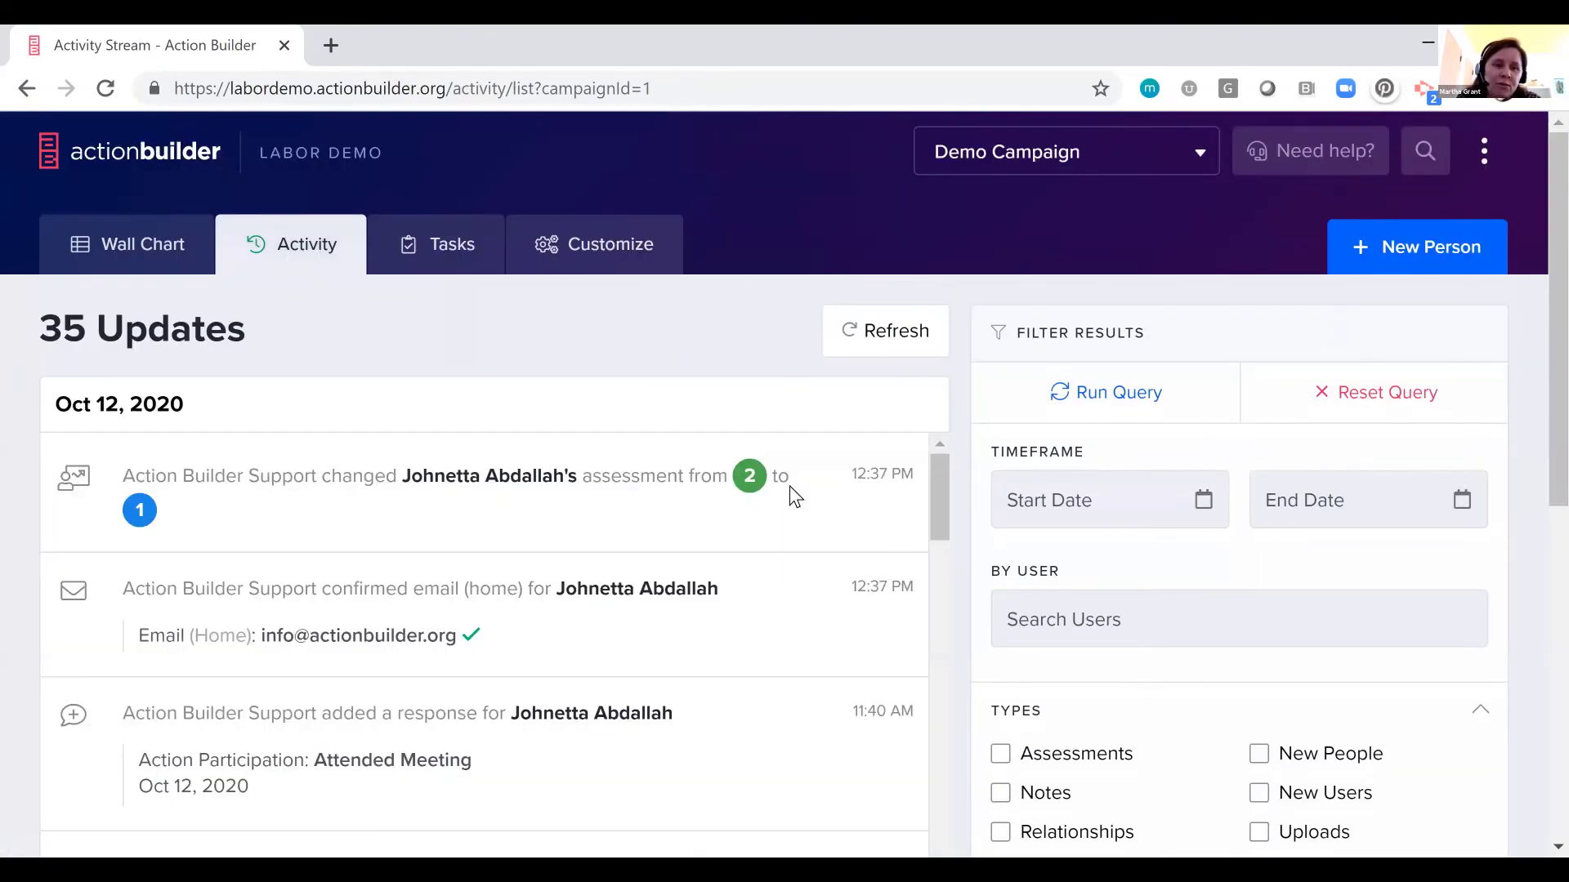
{"action": "scroll", "coordinate": [790, 485], "scroll_direction": "down", "scroll_amount": 5}
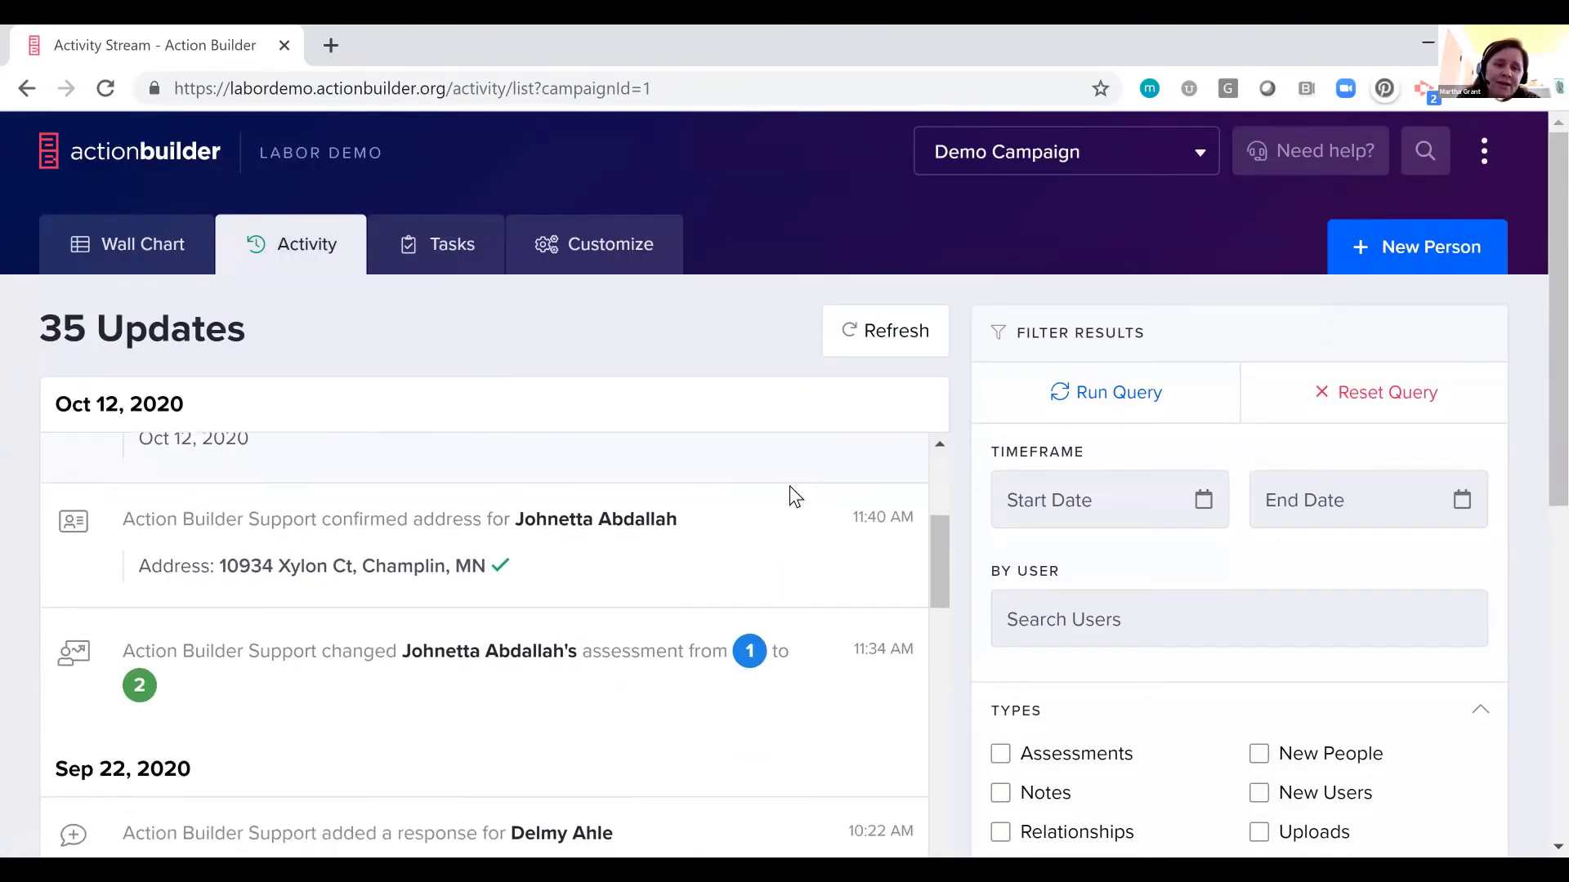
{"action": "scroll", "coordinate": [790, 487], "scroll_direction": "down", "scroll_amount": 4}
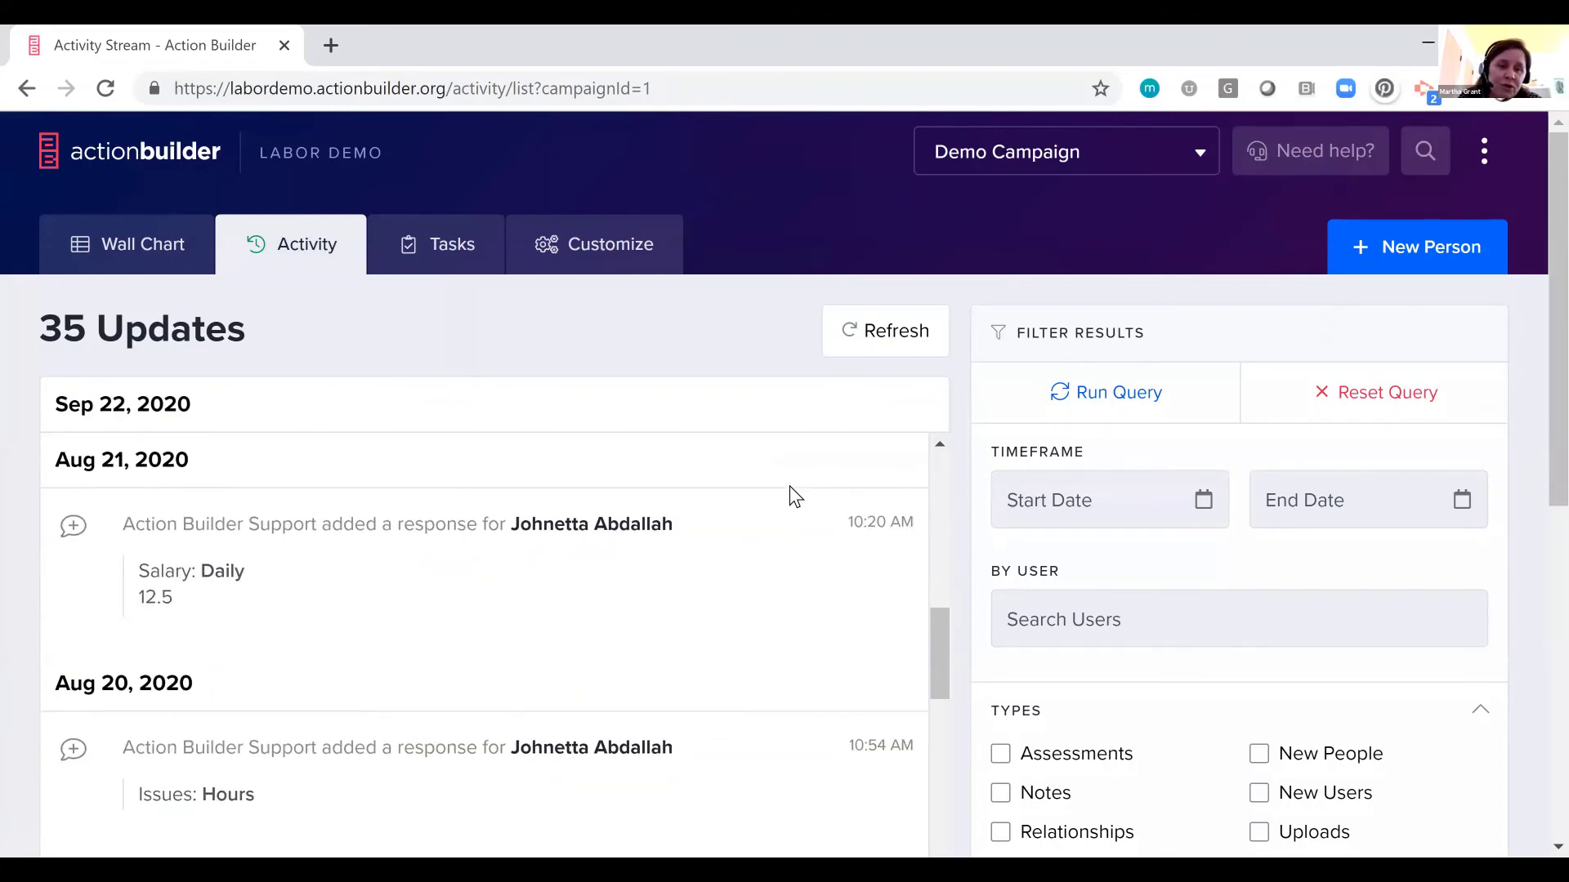
{"action": "scroll", "coordinate": [790, 487], "scroll_direction": "down", "scroll_amount": 3}
{"action": "scroll", "coordinate": [789, 485], "scroll_direction": "up", "scroll_amount": 10}
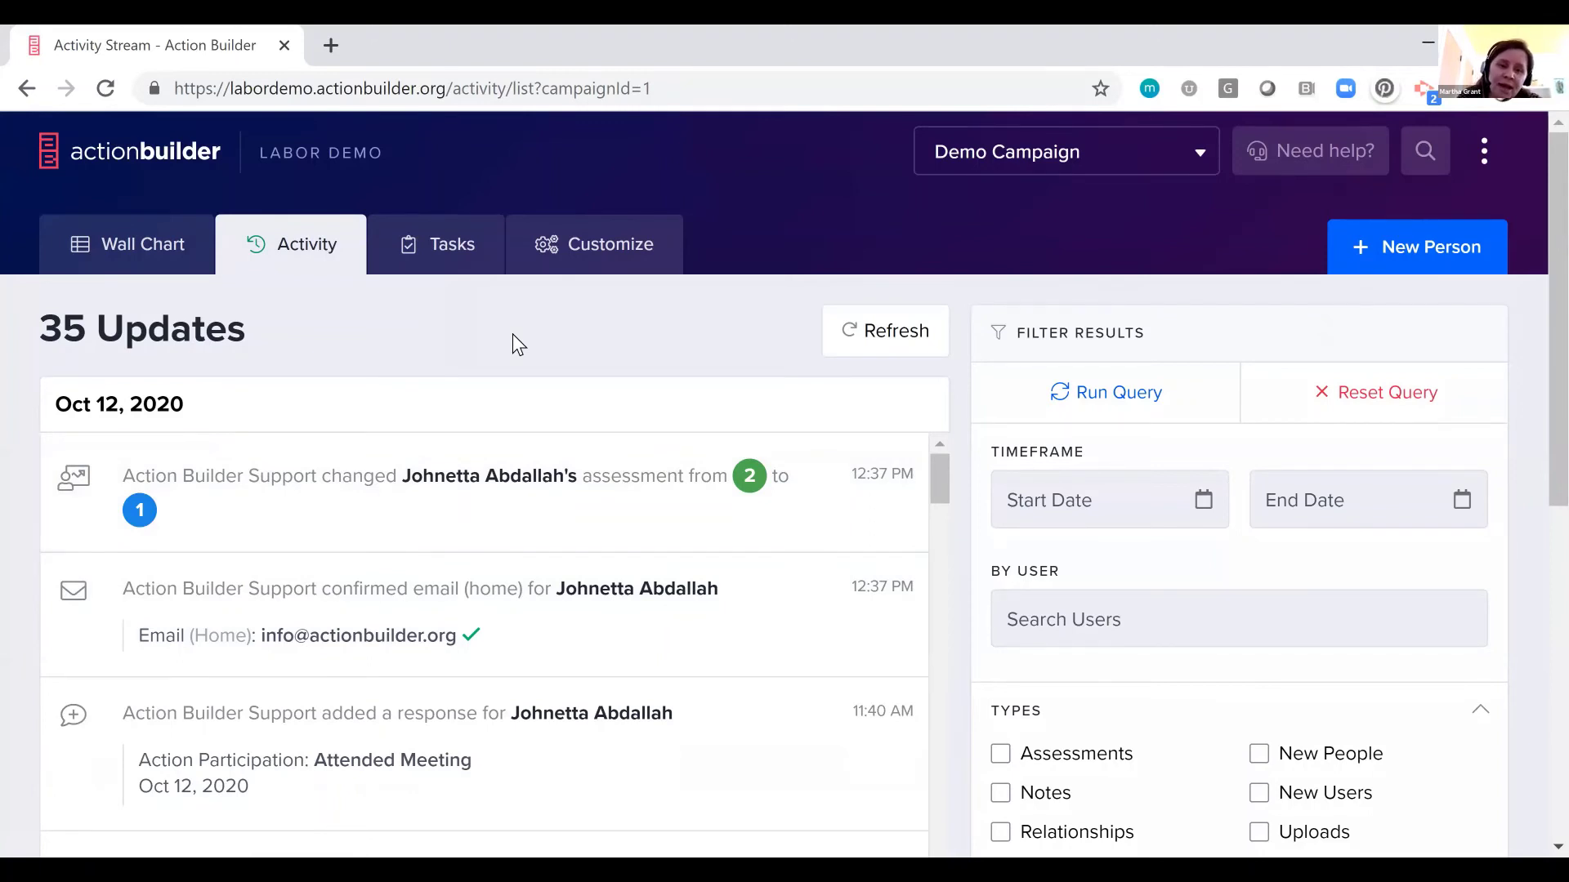
- Open the second person's record in the Meeting Attendance task
{"action": "left_click", "coordinate": [430, 255]}
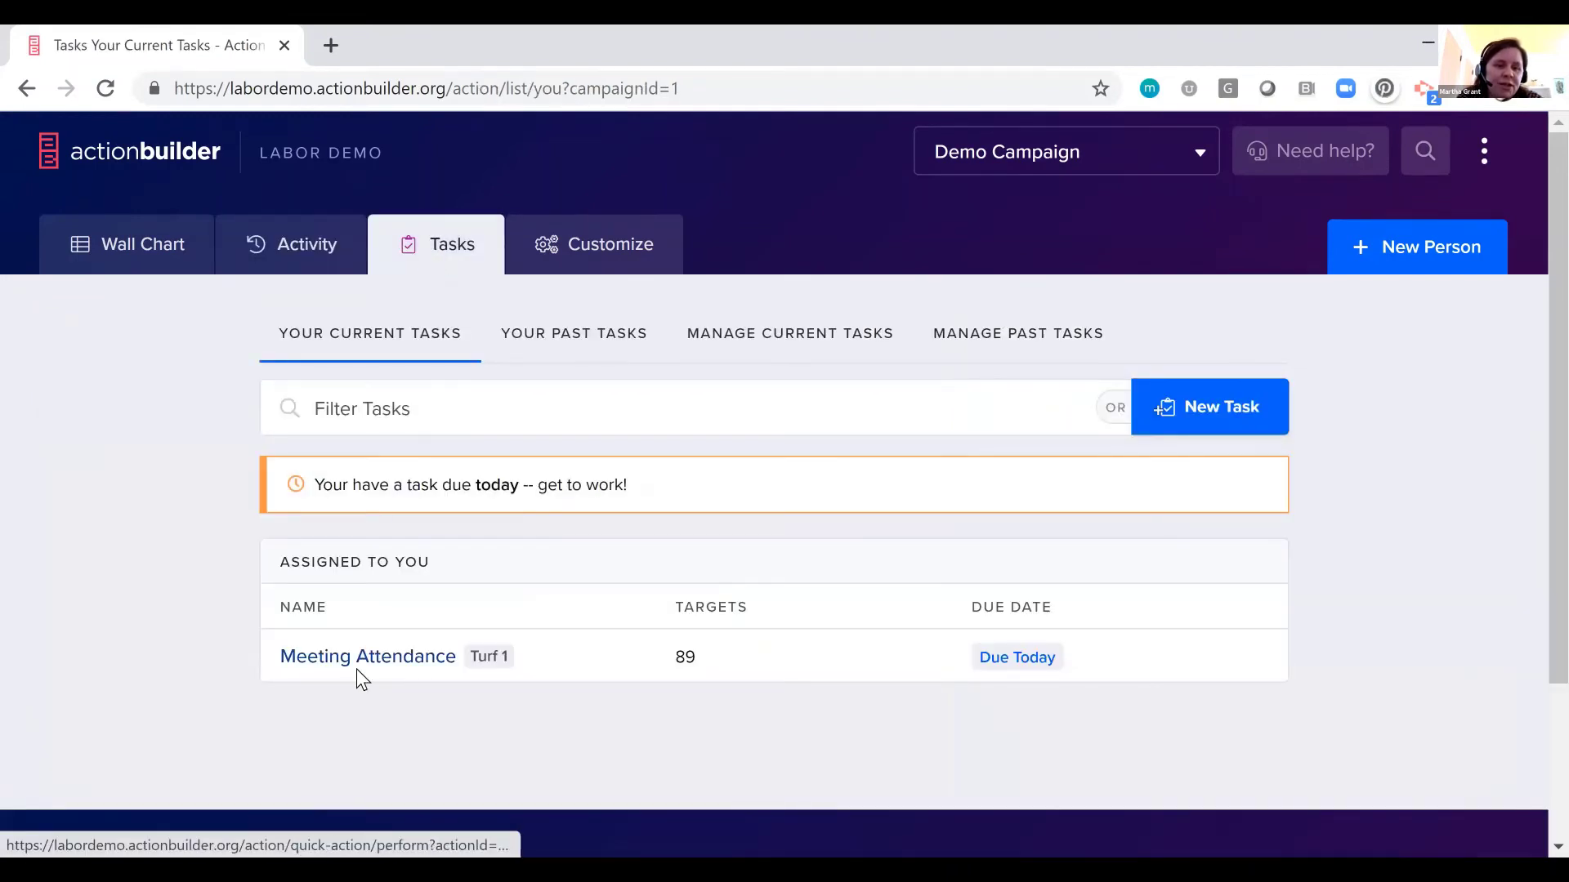
{"action": "left_click", "coordinate": [360, 677]}
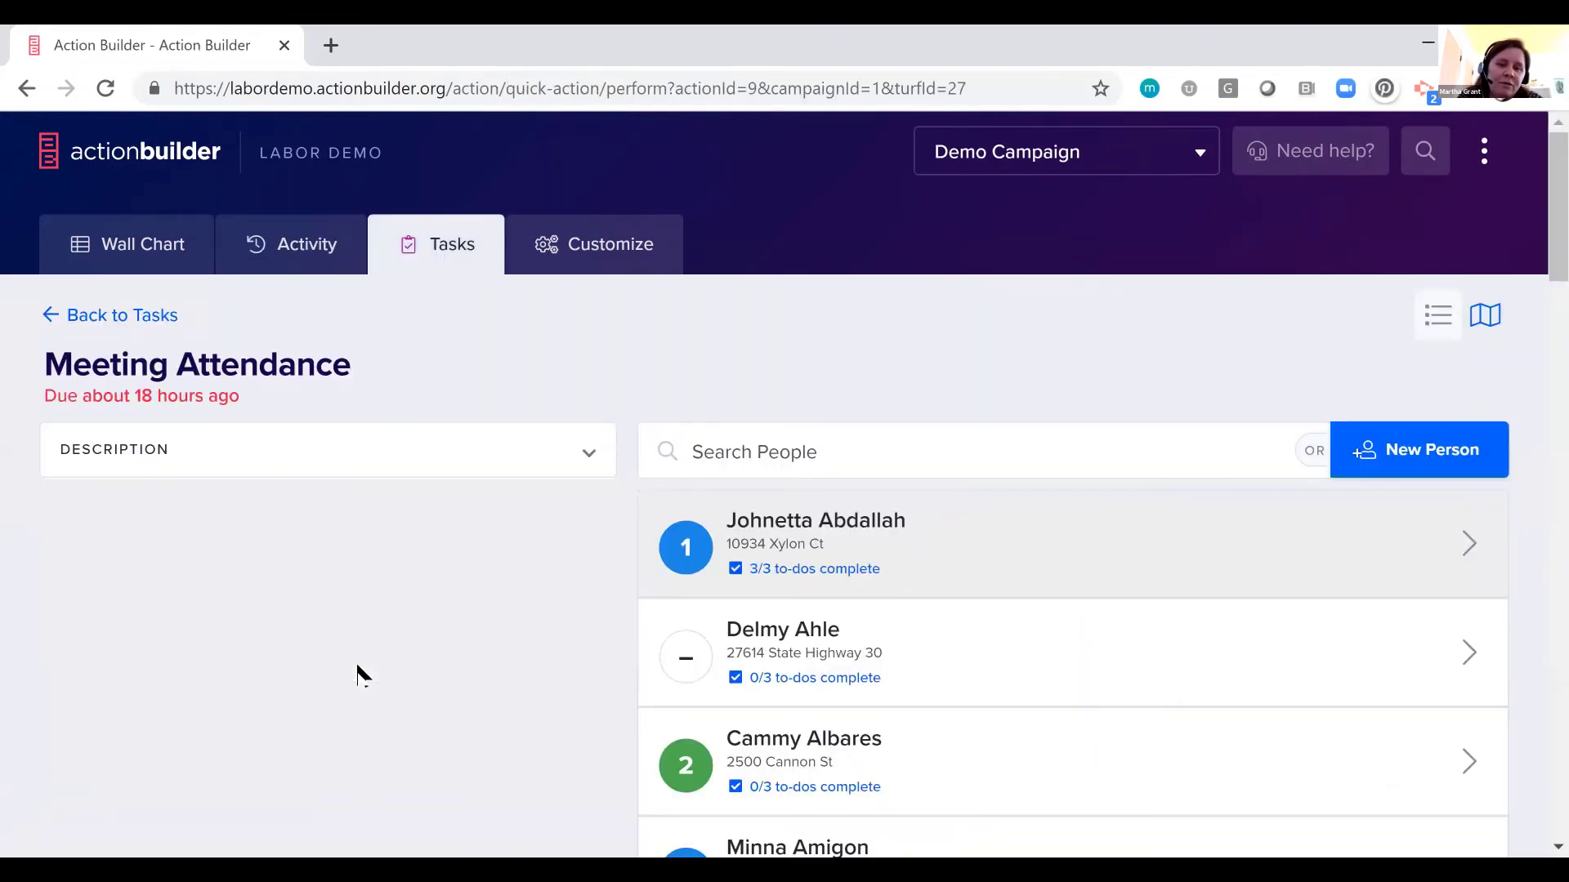
{"action": "scroll", "coordinate": [816, 350], "scroll_direction": "down", "scroll_amount": 2}
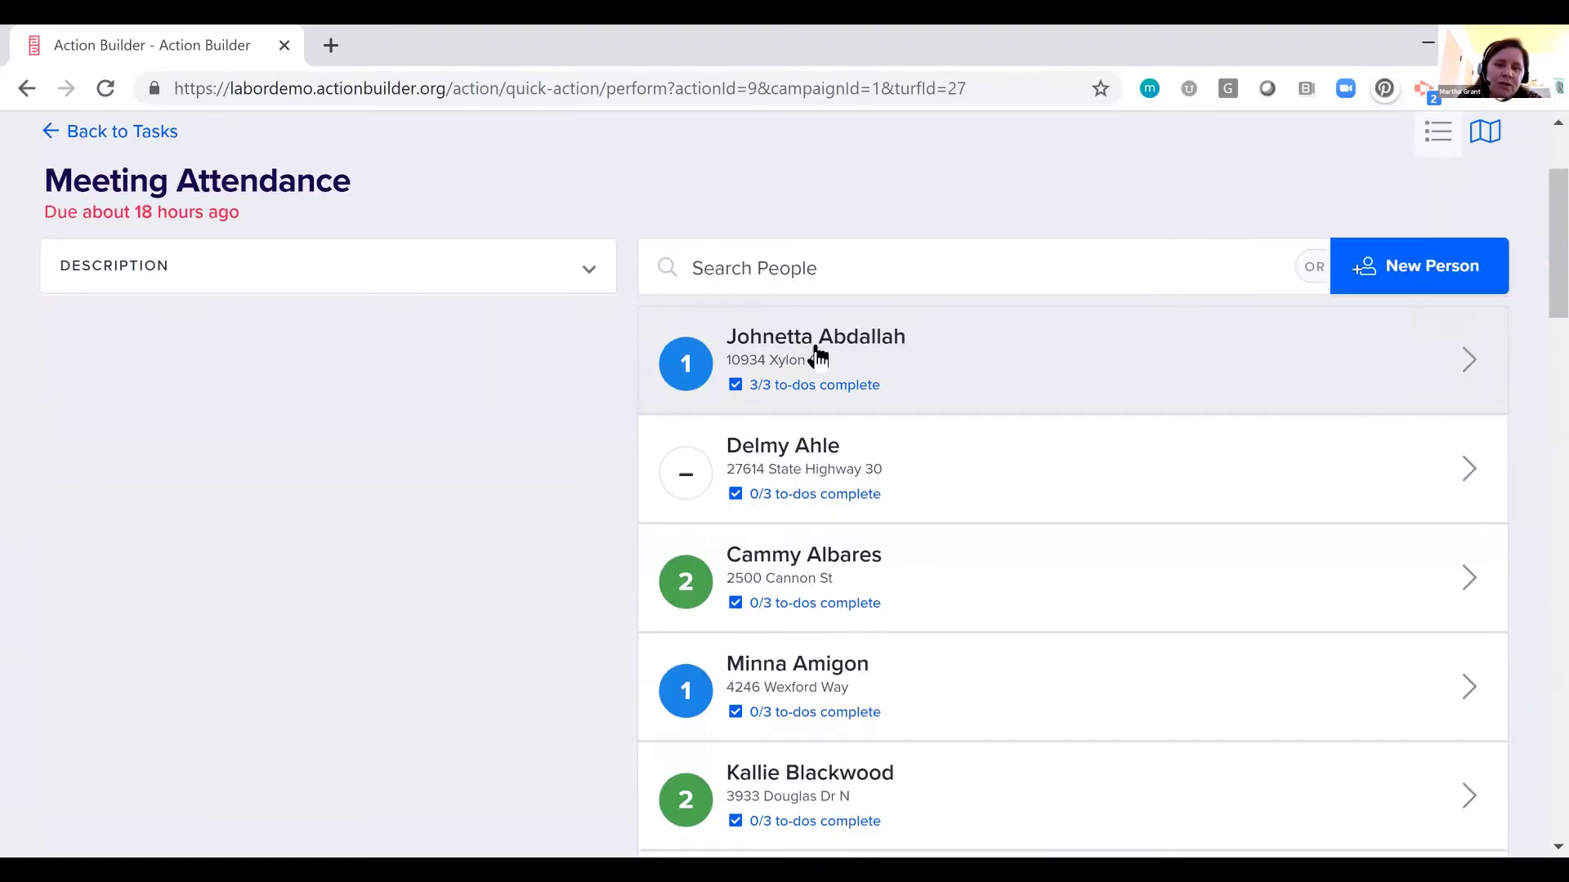
{"action": "left_click", "coordinate": [861, 490]}
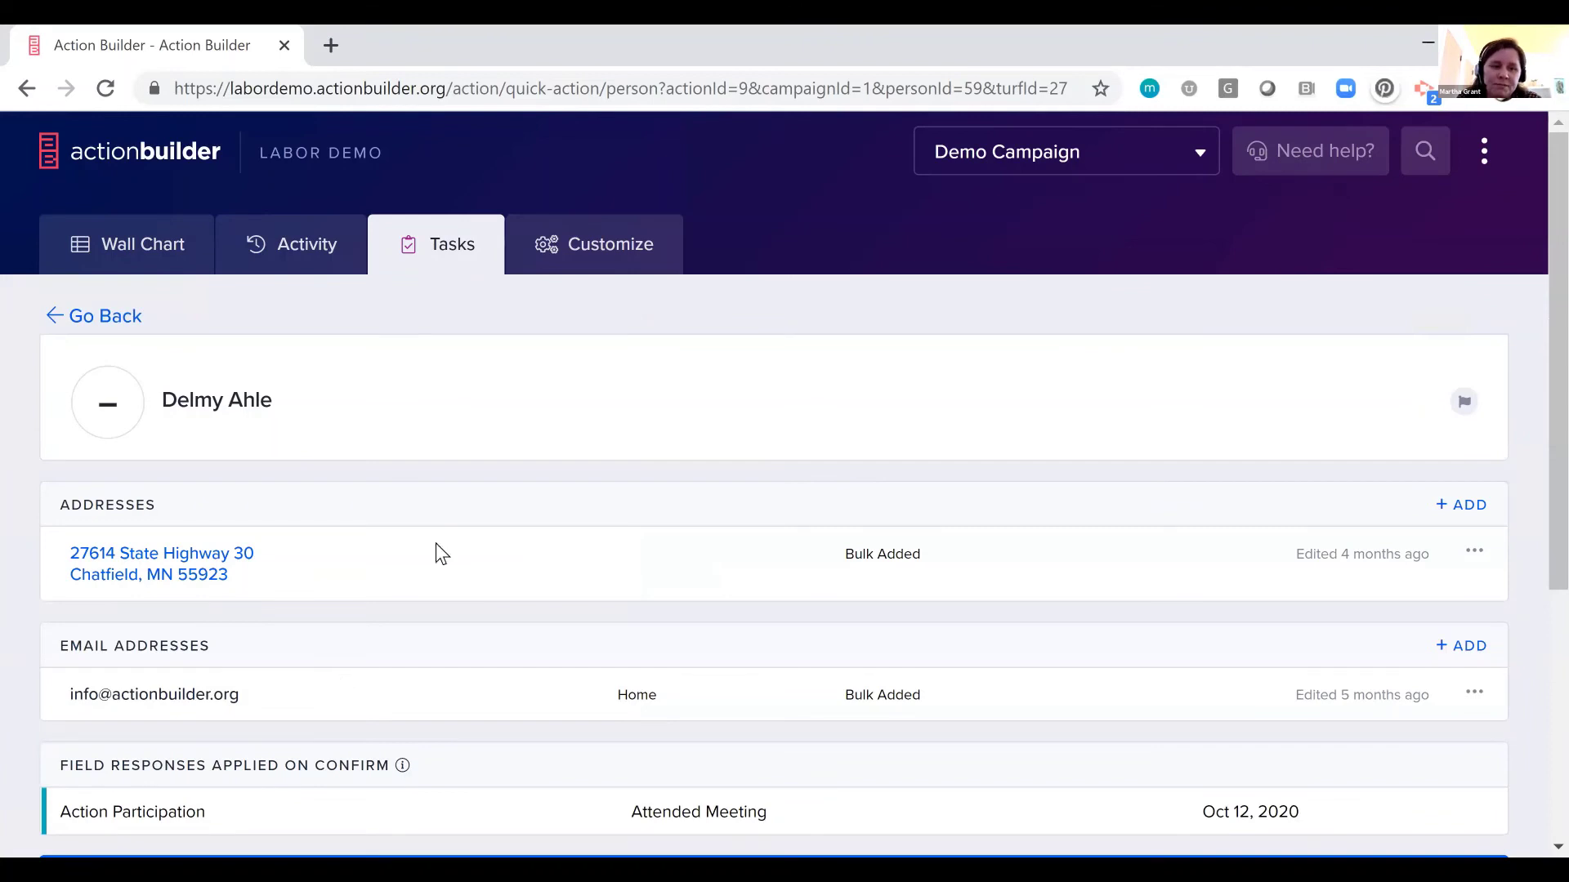
- Mark the person's address as confirmed and confirm them, reaching 2/3 to-dos
{"action": "scroll", "coordinate": [434, 542], "scroll_direction": "down", "scroll_amount": 1}
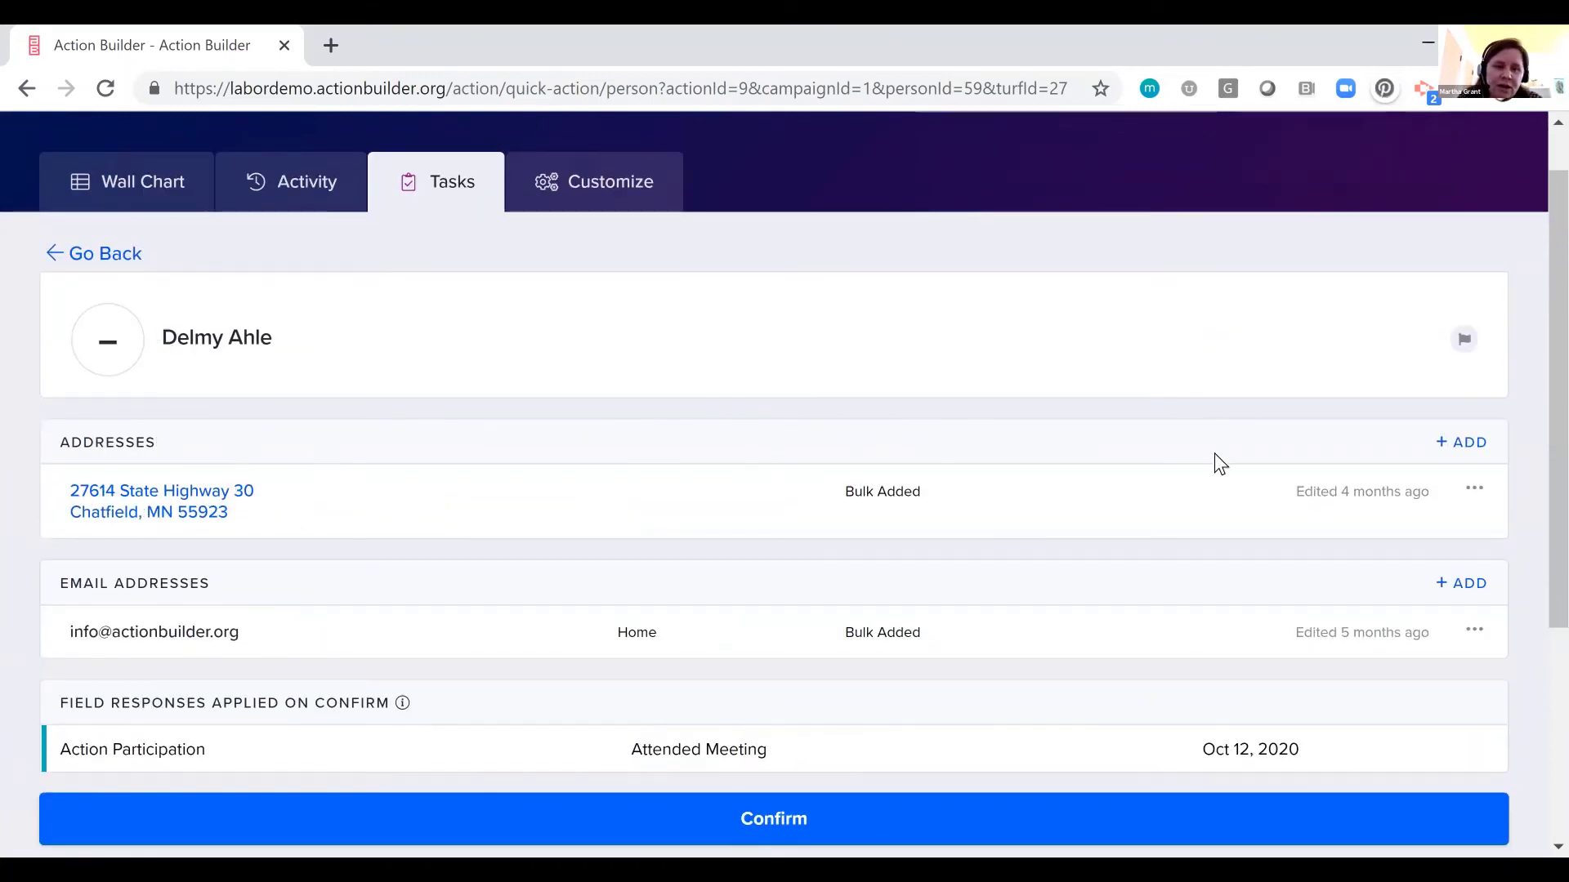
{"action": "left_click", "coordinate": [1471, 489]}
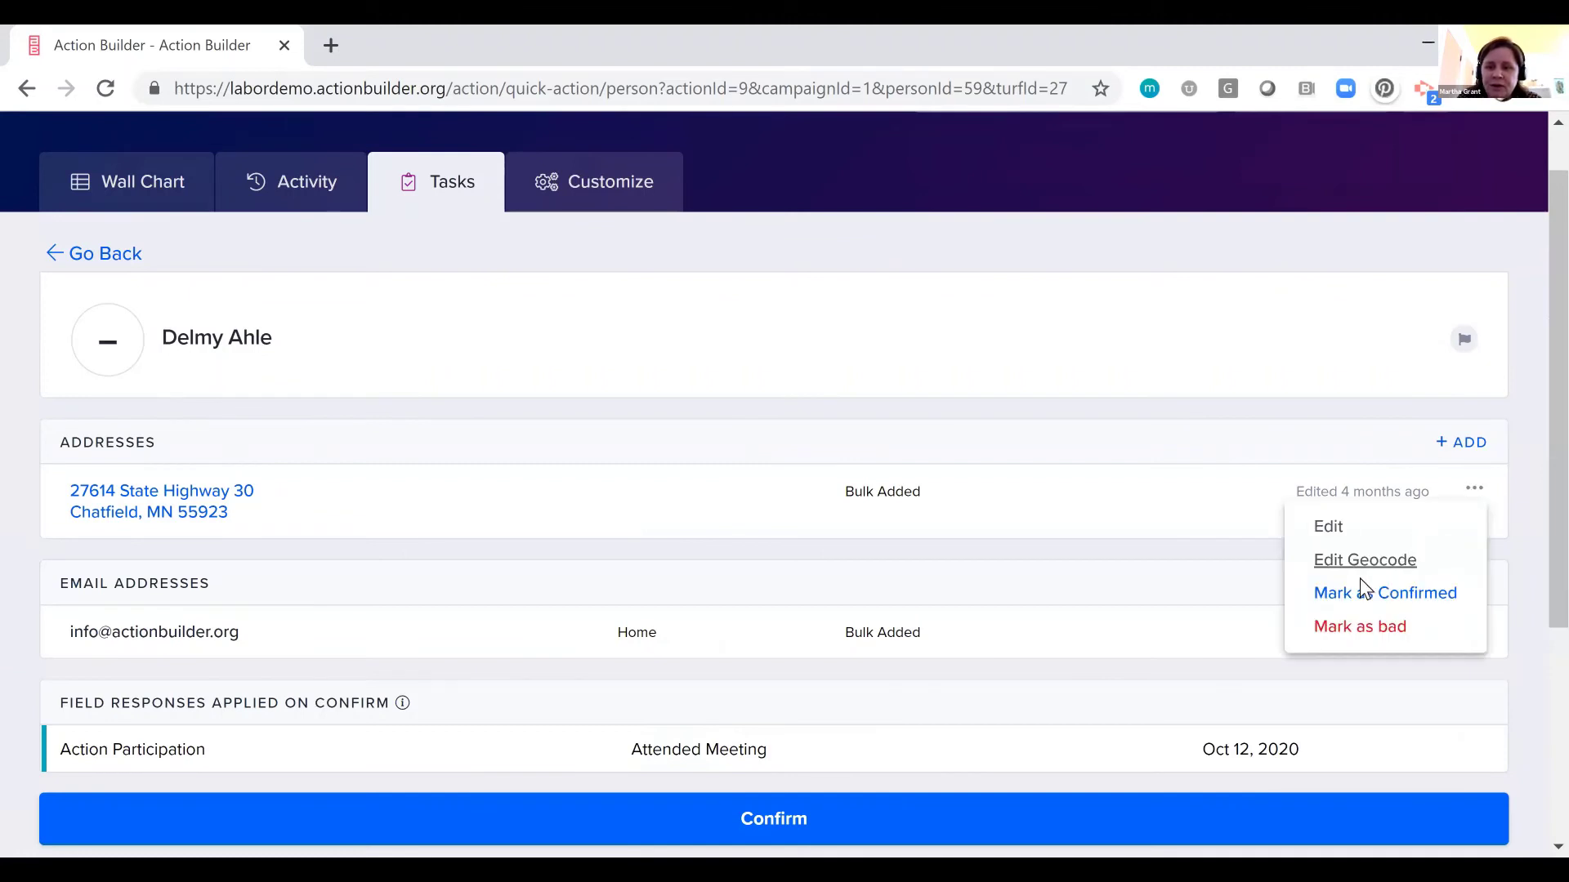
{"action": "left_click", "coordinate": [1361, 596]}
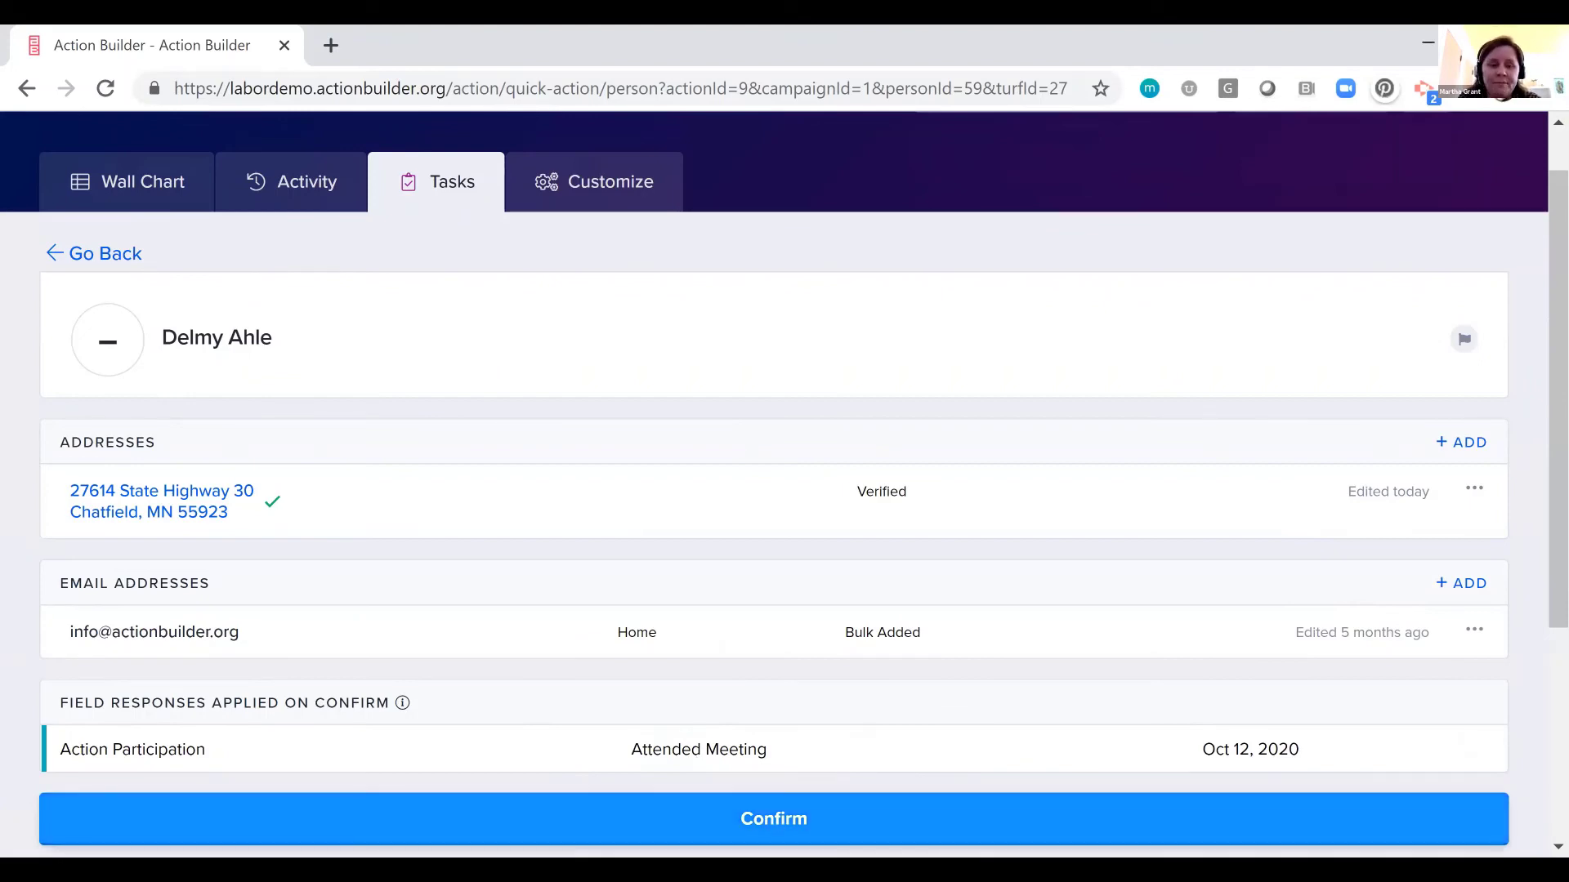
{"action": "left_click", "coordinate": [326, 819]}
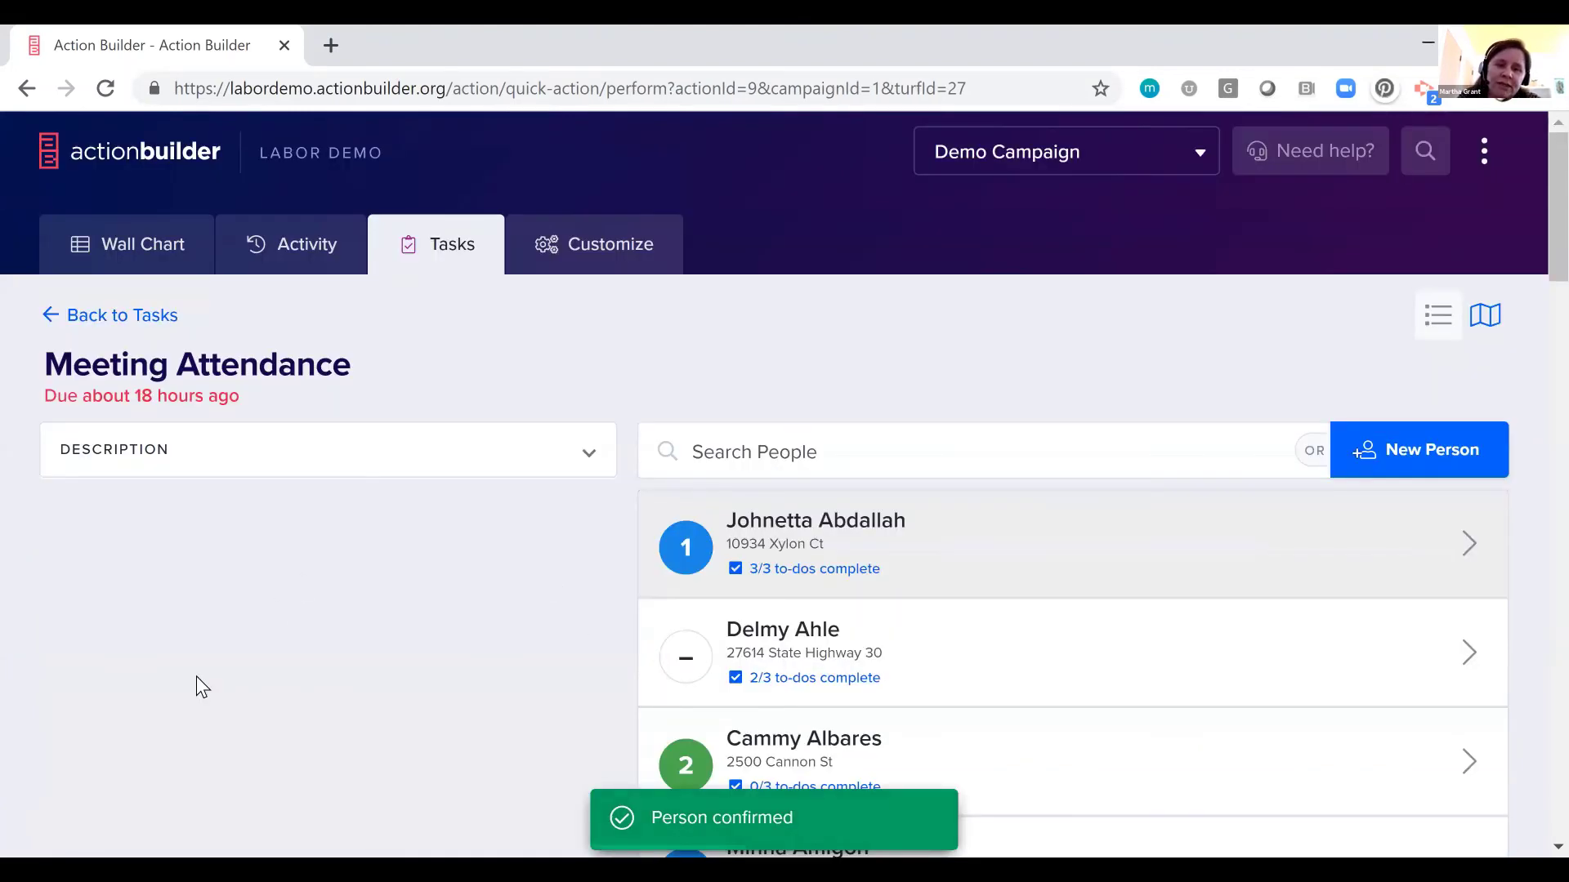
- Go to the Wall Chart and tick Need help? to show support contact details
{"action": "scroll", "coordinate": [196, 675], "scroll_direction": "up", "scroll_amount": 2}
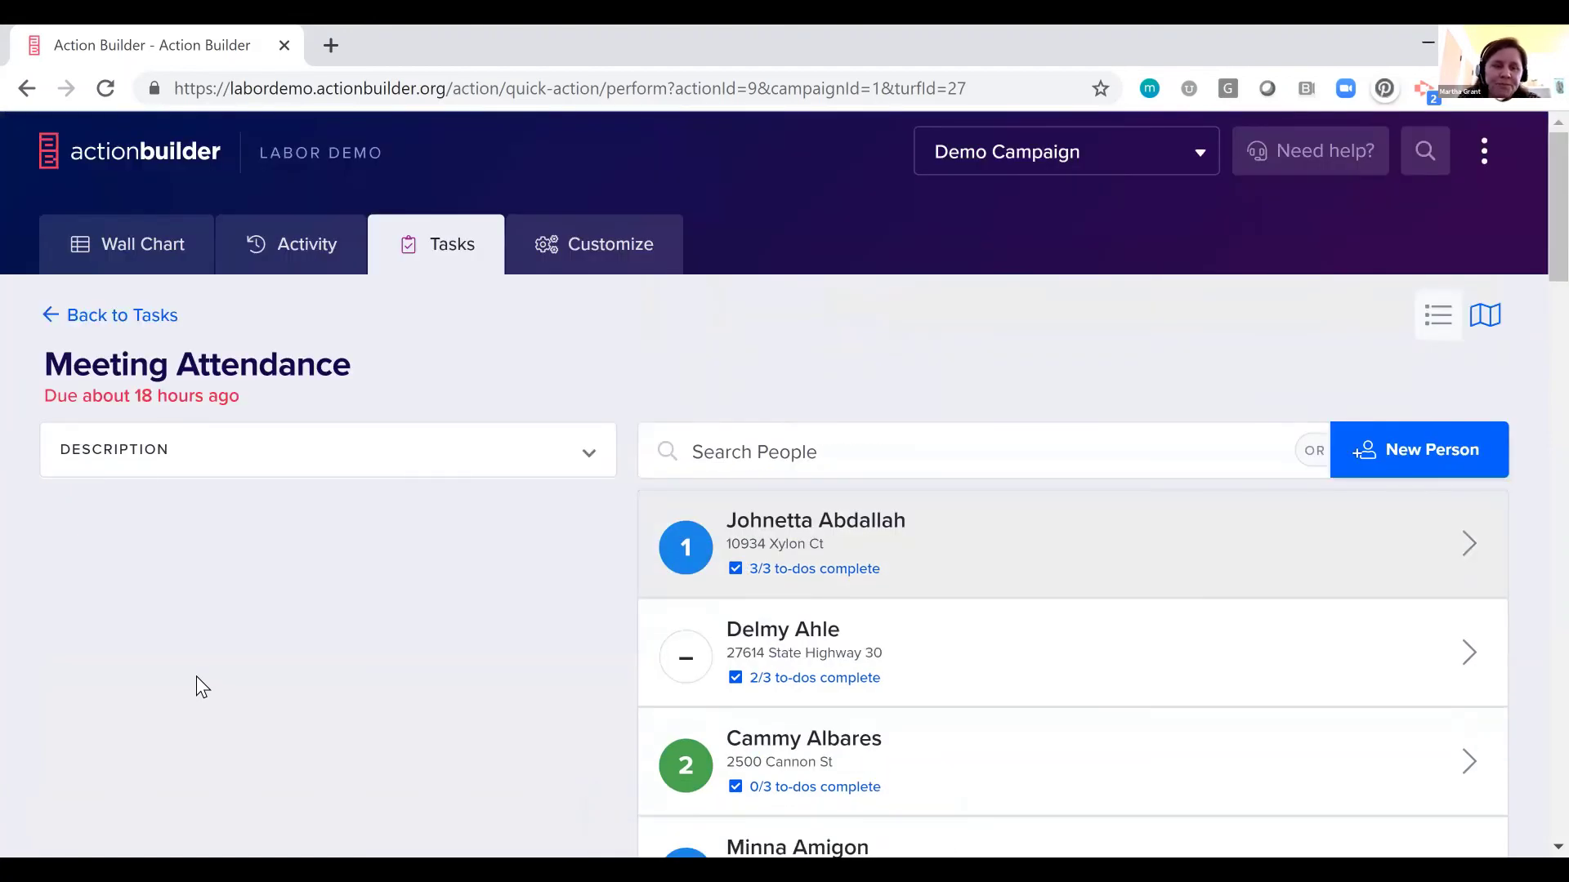
{"action": "left_click", "coordinate": [126, 256]}
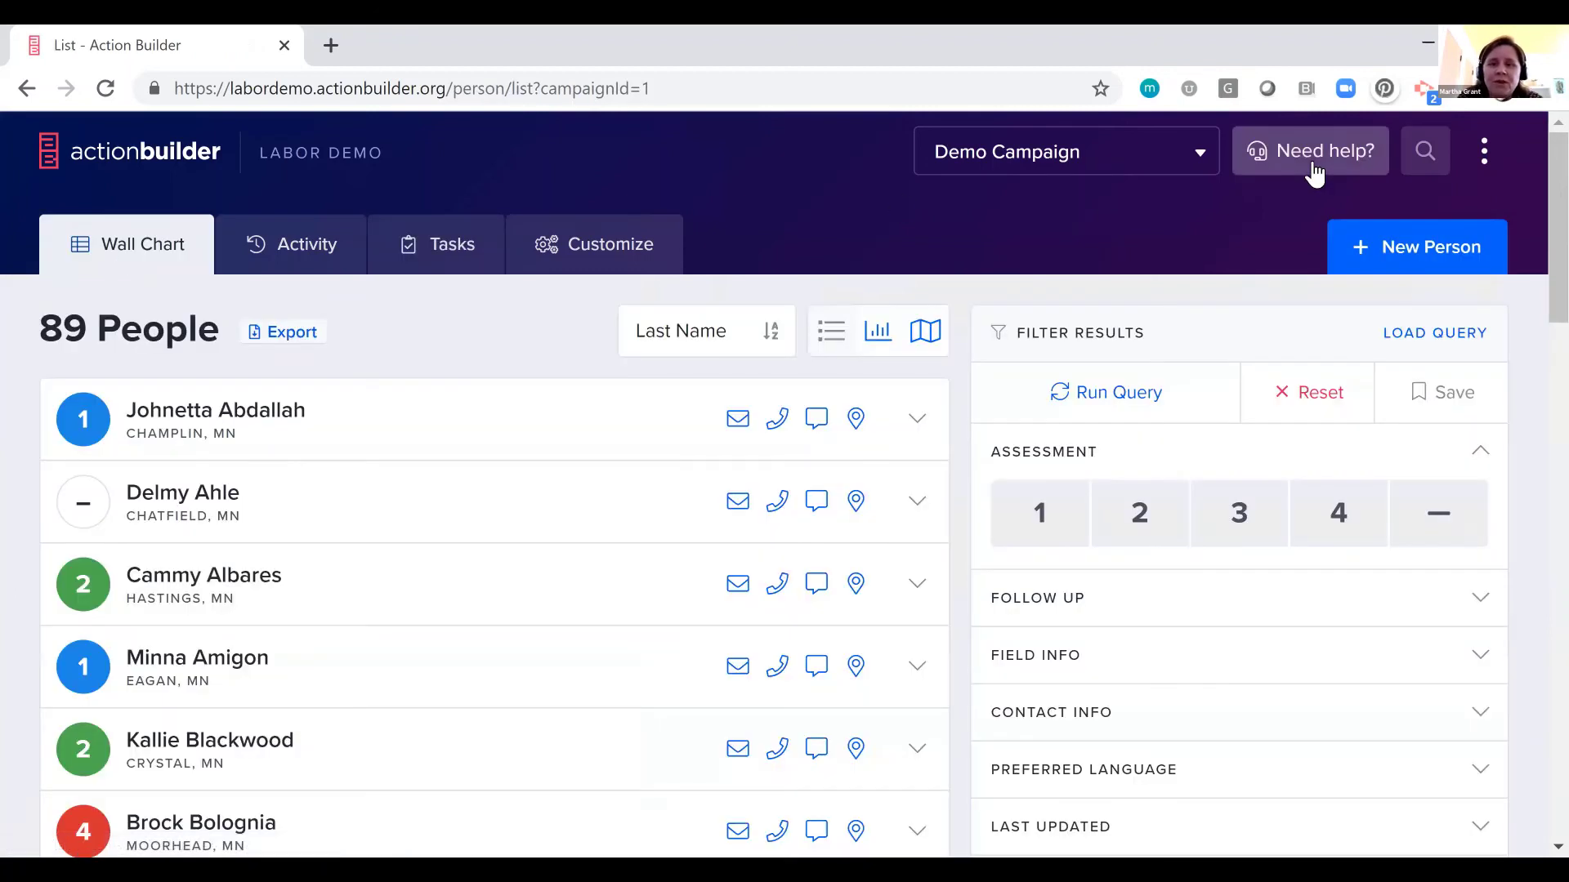
{"action": "left_click", "coordinate": [1312, 170]}
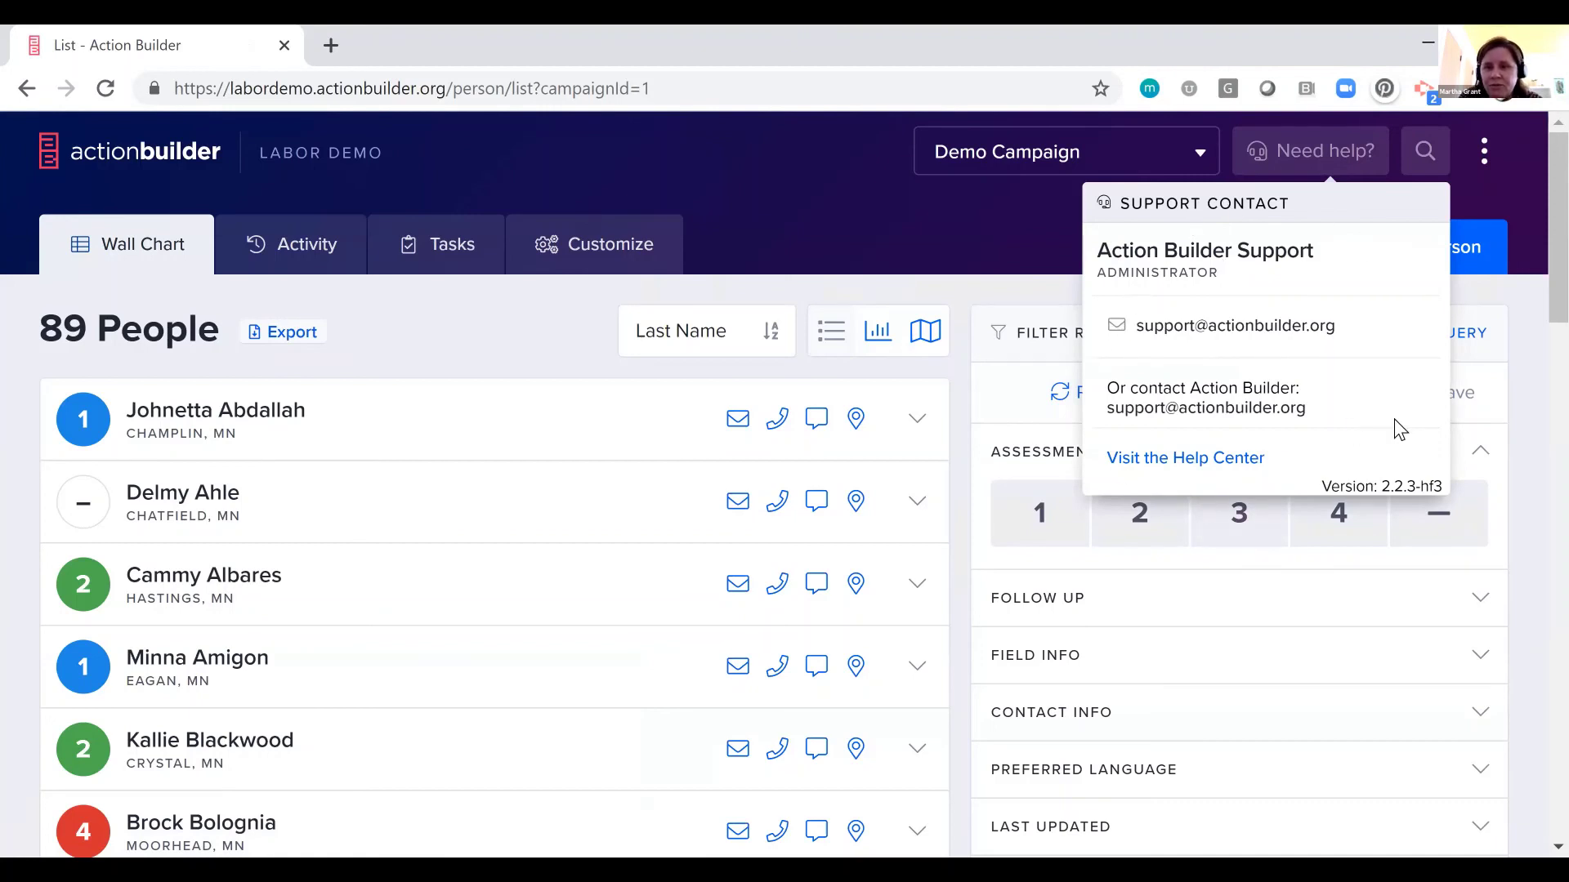
- Search people by the person's first name and open the suggested match's profile
{"action": "left_click", "coordinate": [1427, 149]}
{"action": "left_click", "coordinate": [880, 222]}
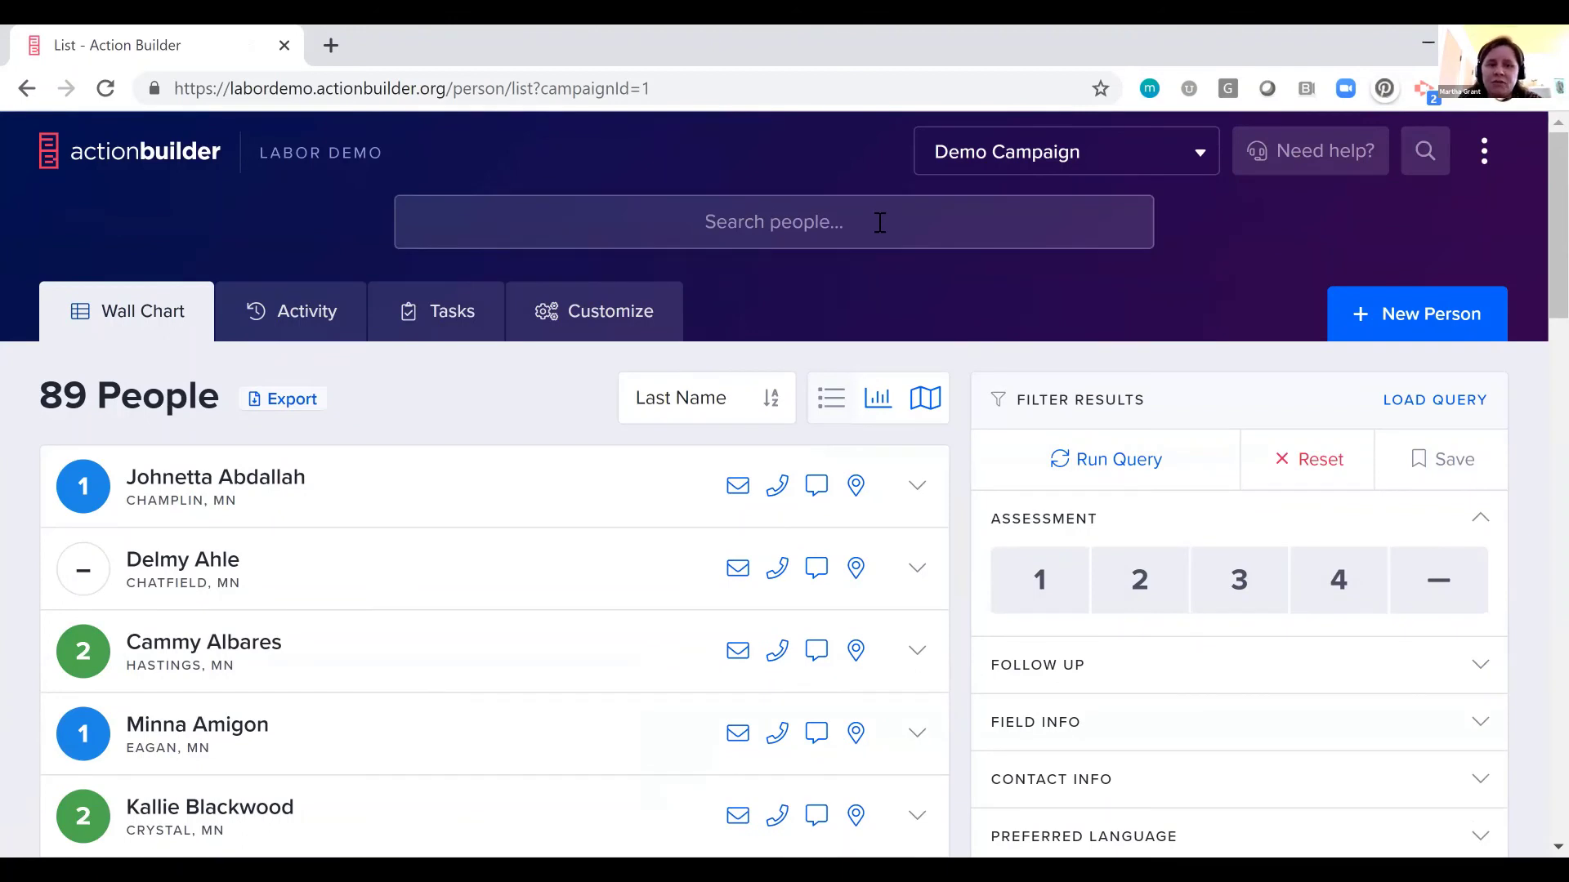
{"action": "type", "text": "john"}
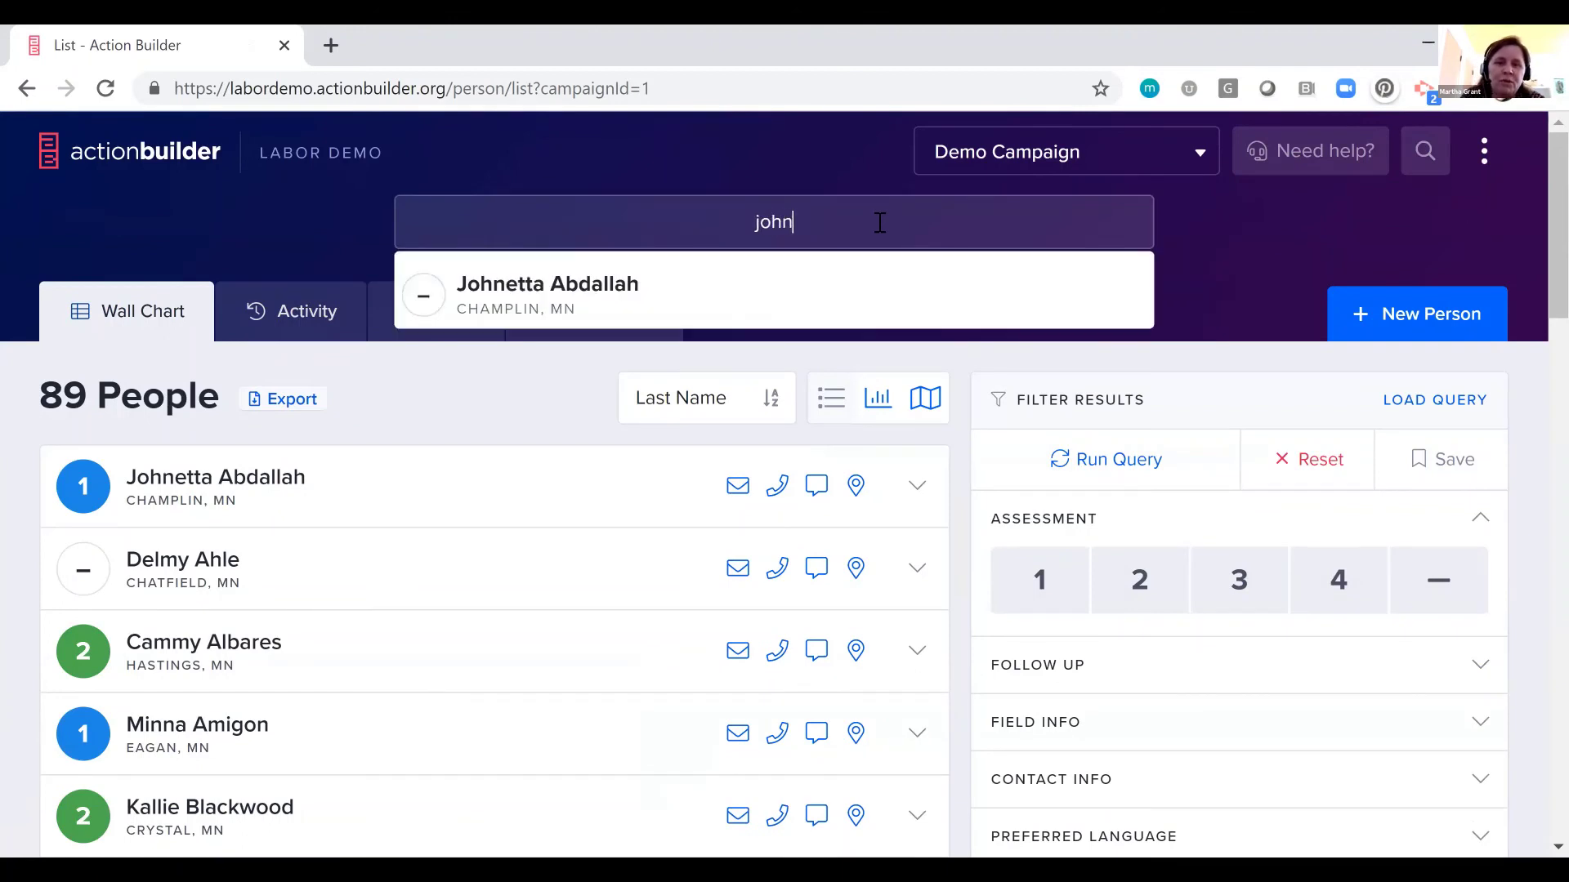
{"action": "left_click", "coordinate": [546, 308]}
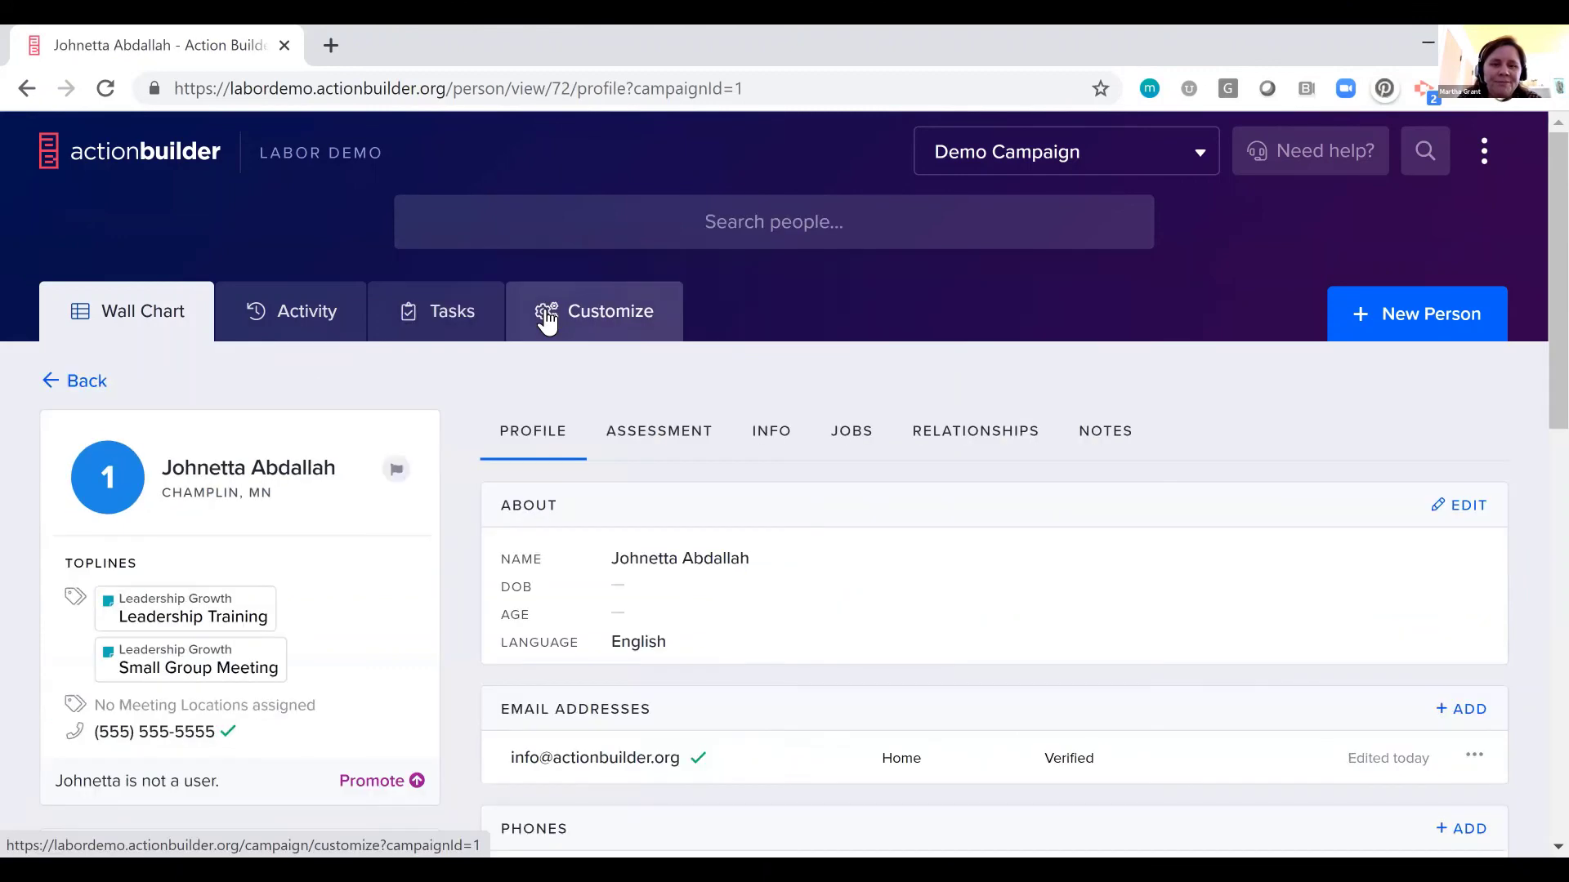
- Leave the profile and return to the Wall Chart list of 89 people
{"action": "left_click", "coordinate": [133, 329]}
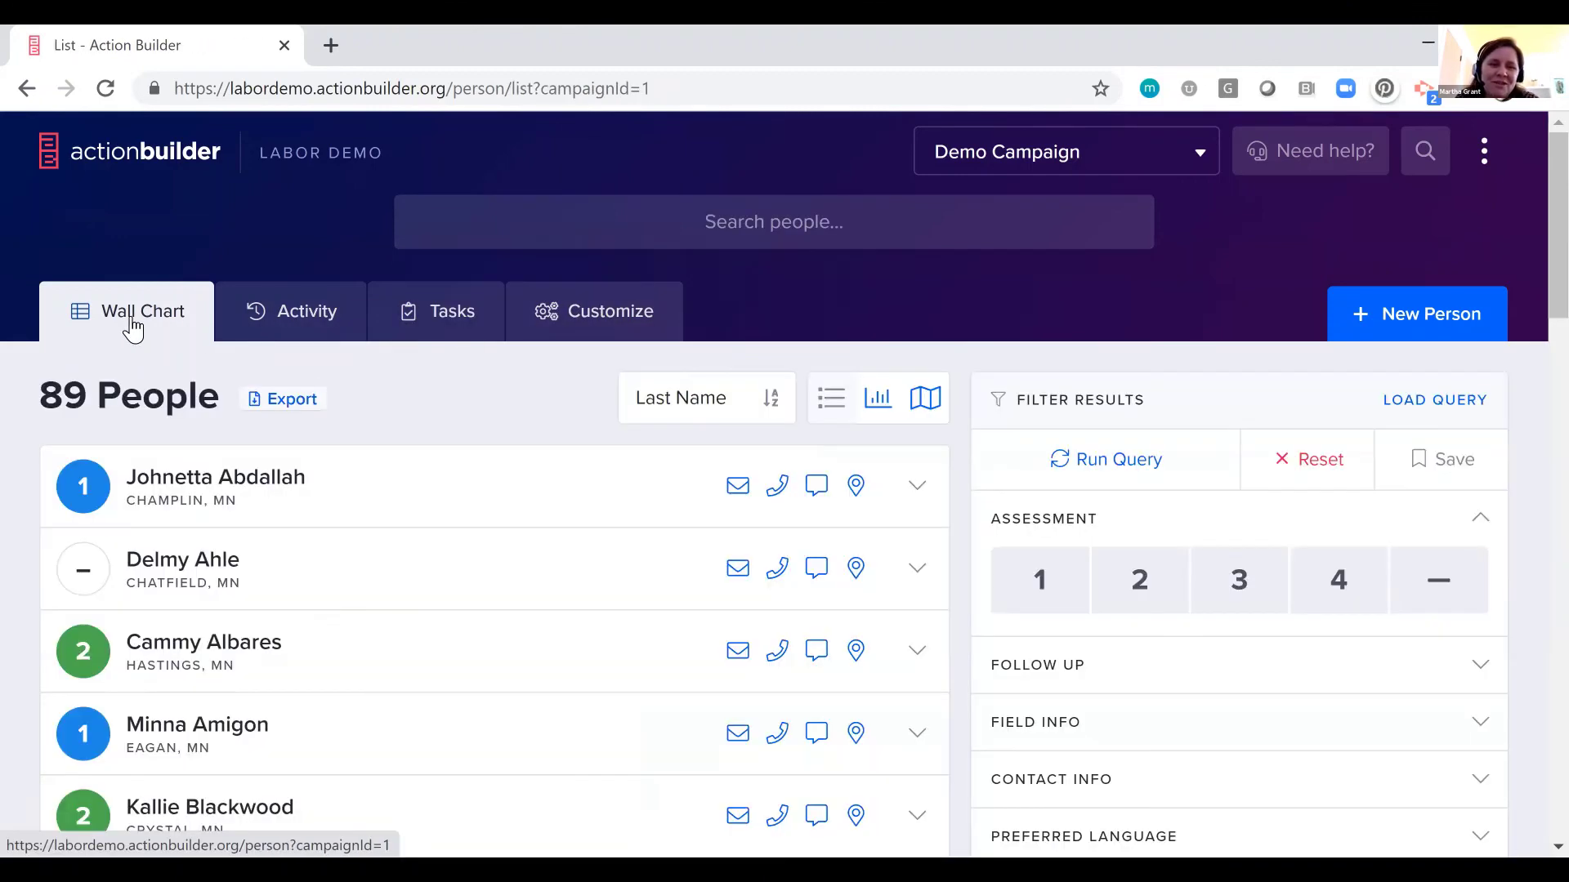